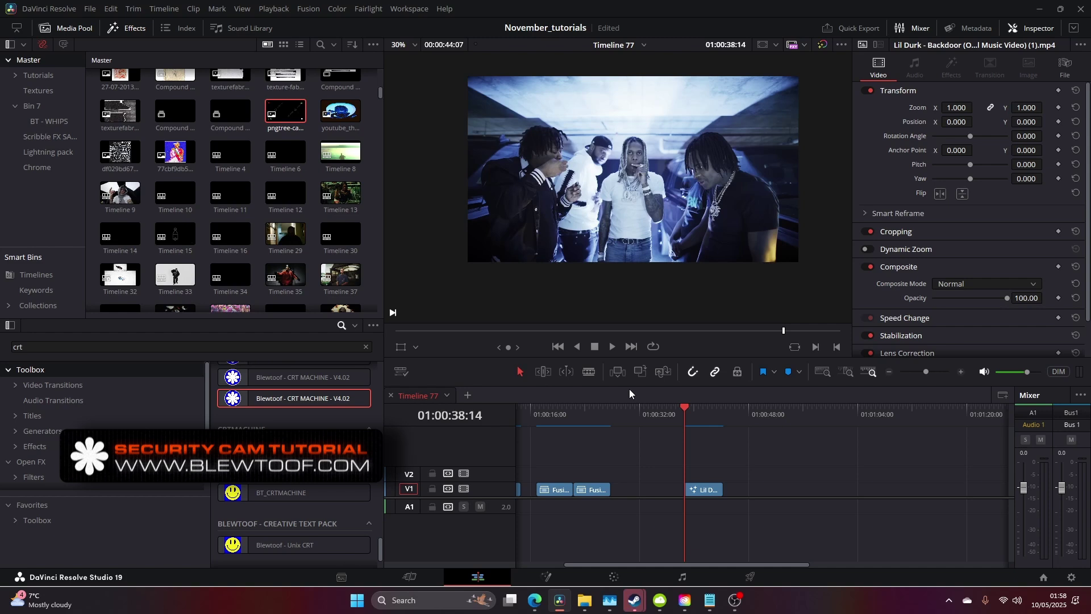
Open the music video clip in Fusion and add a Tracker node after MediaIn1
left_click(547, 577)
key("shift+space")
type("tra")
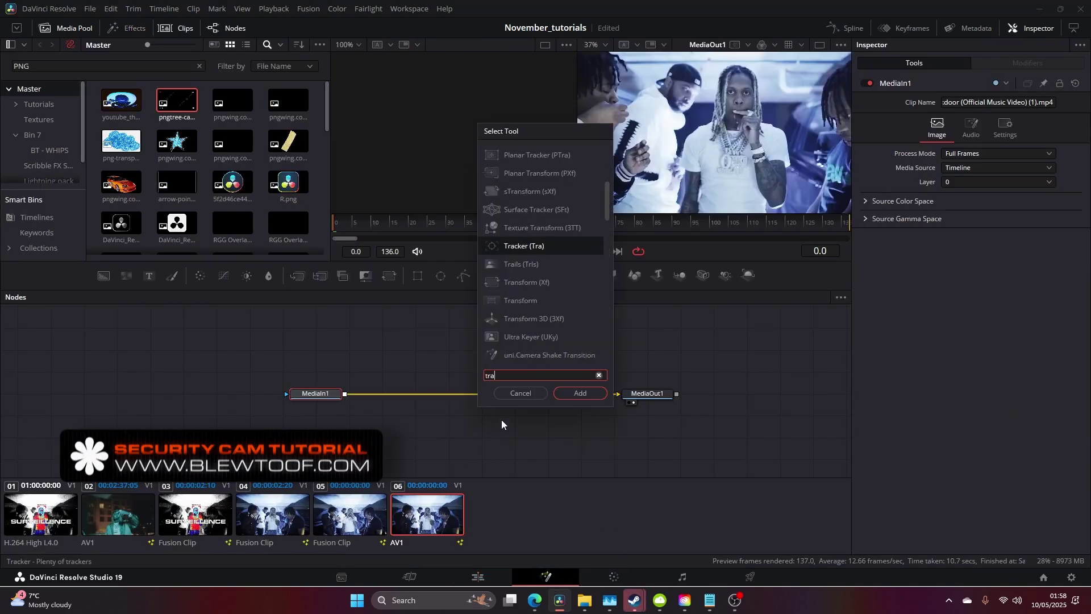
left_click(577, 395)
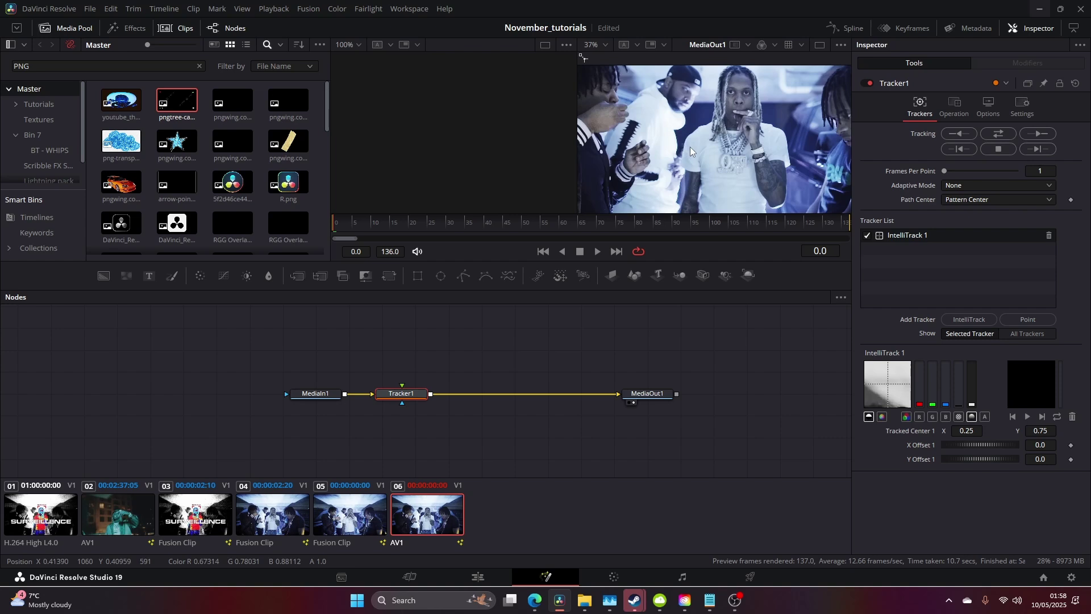
Place the tracker on the chest of the man in the white T-shirt and track forward through the clip
scroll(710, 108, "up", 2)
scroll(812, 187, "down", 1)
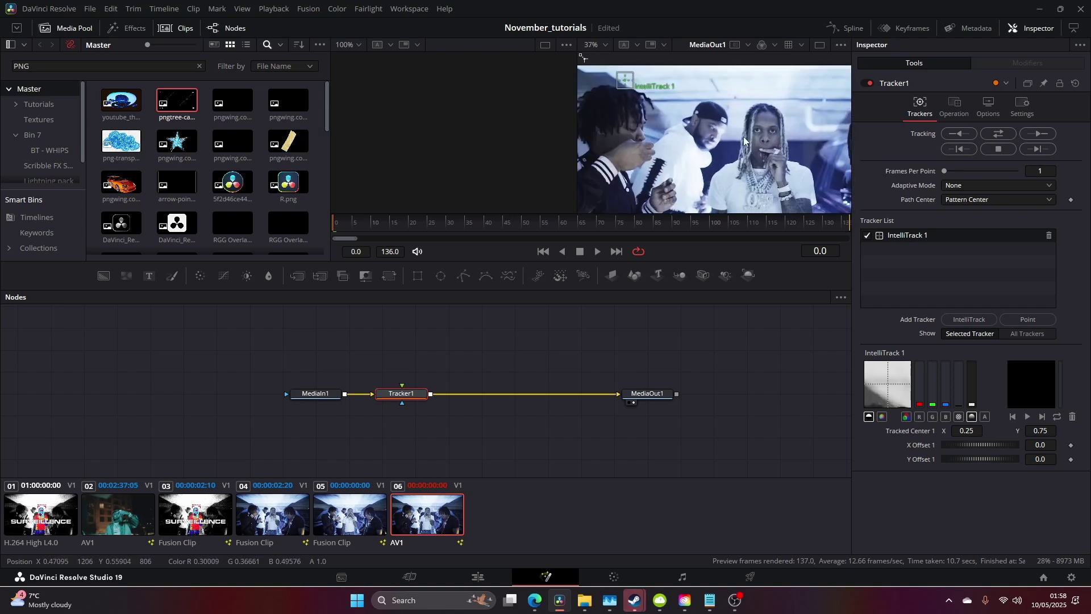
left_click_drag(625, 80, 737, 167)
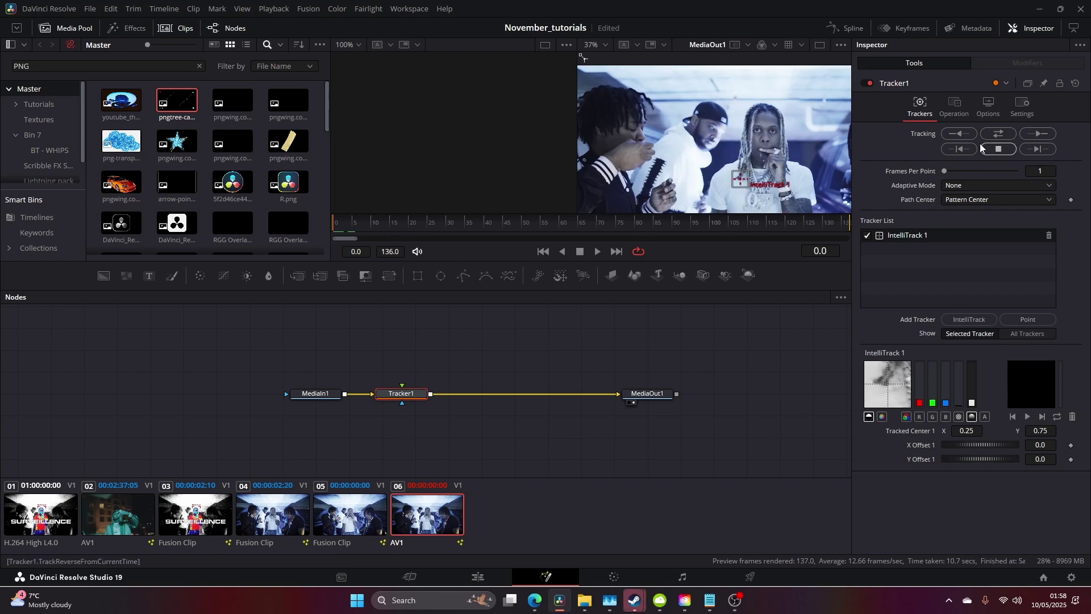
left_click(1037, 134)
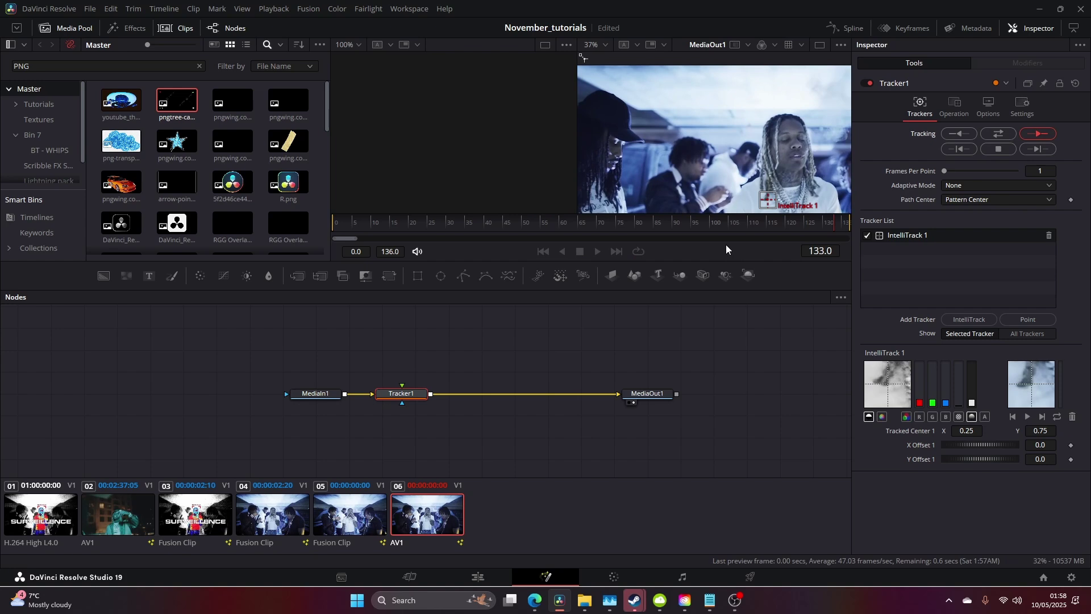
left_click_drag(358, 227, 299, 226)
Space MediaIn1 away from the tracker node and set the tracker's operation to Match Move
left_click_drag(395, 371, 498, 373)
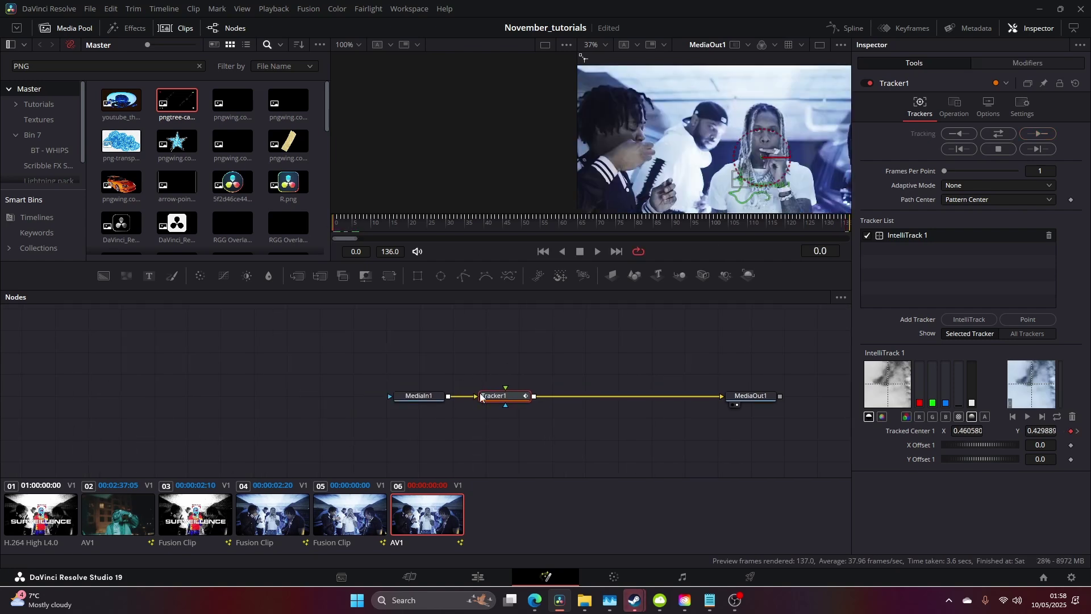
left_click_drag(420, 396, 362, 397)
left_click(515, 394)
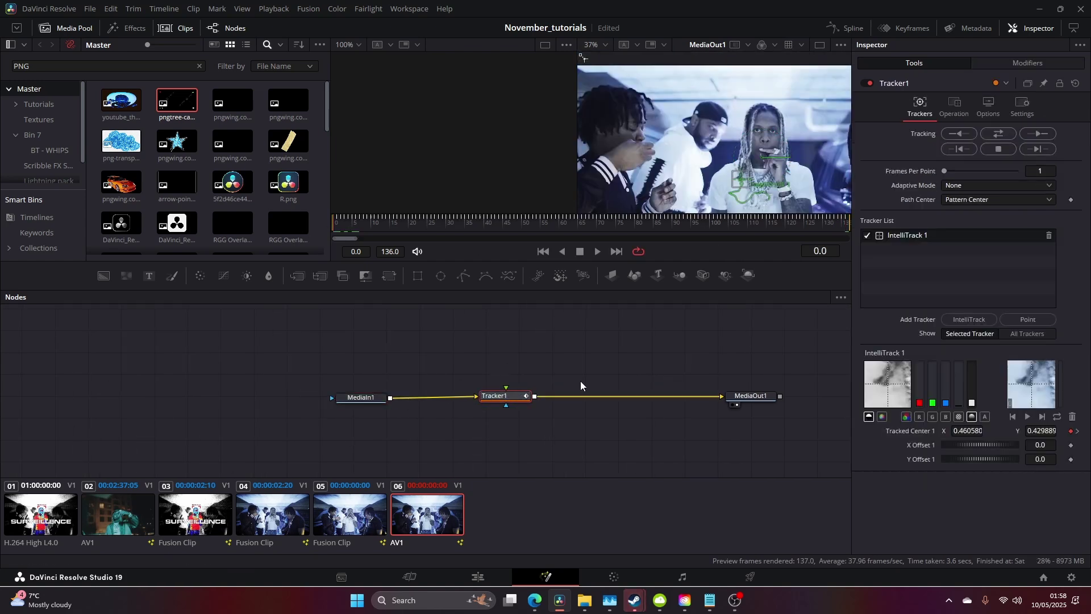
left_click(964, 109)
left_click(960, 132)
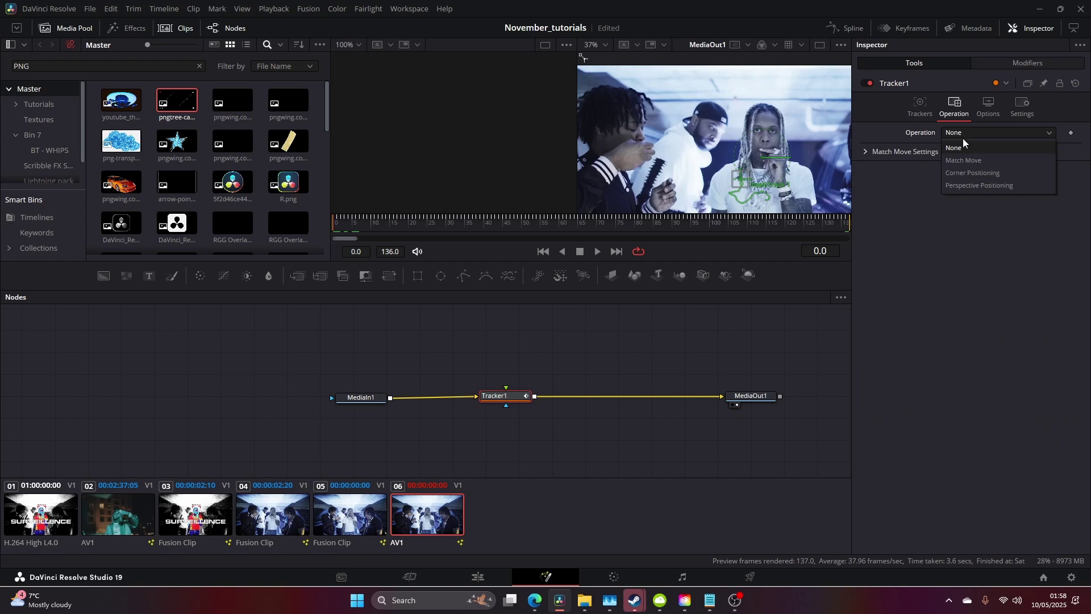
left_click(972, 162)
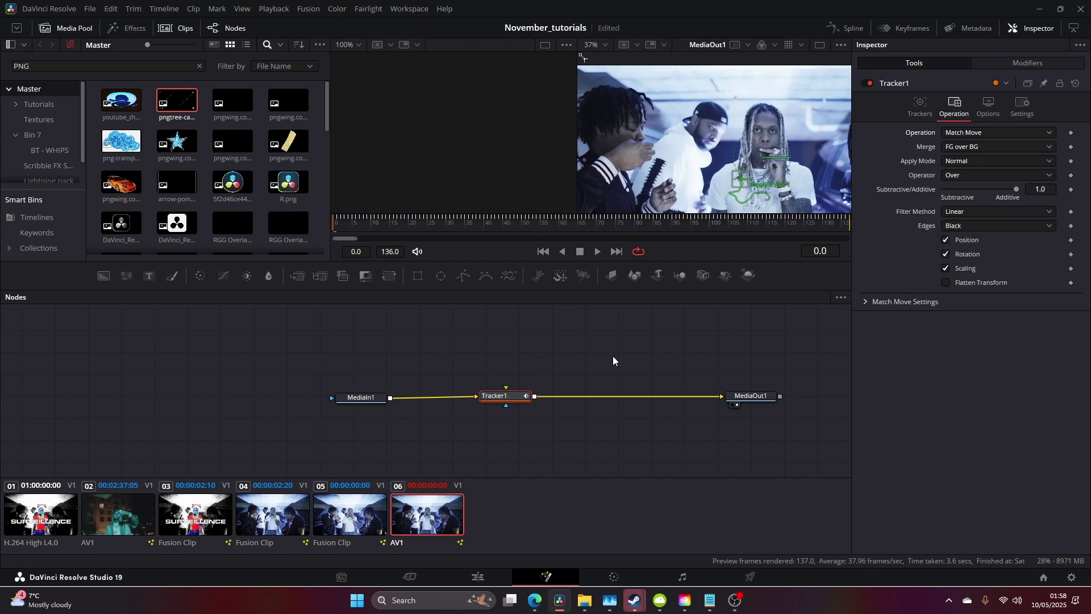
Add the pngtree camera overlay image as a new node, connect it to Tracker1 as the foreground, and preview the result
left_click_drag(177, 102, 418, 343)
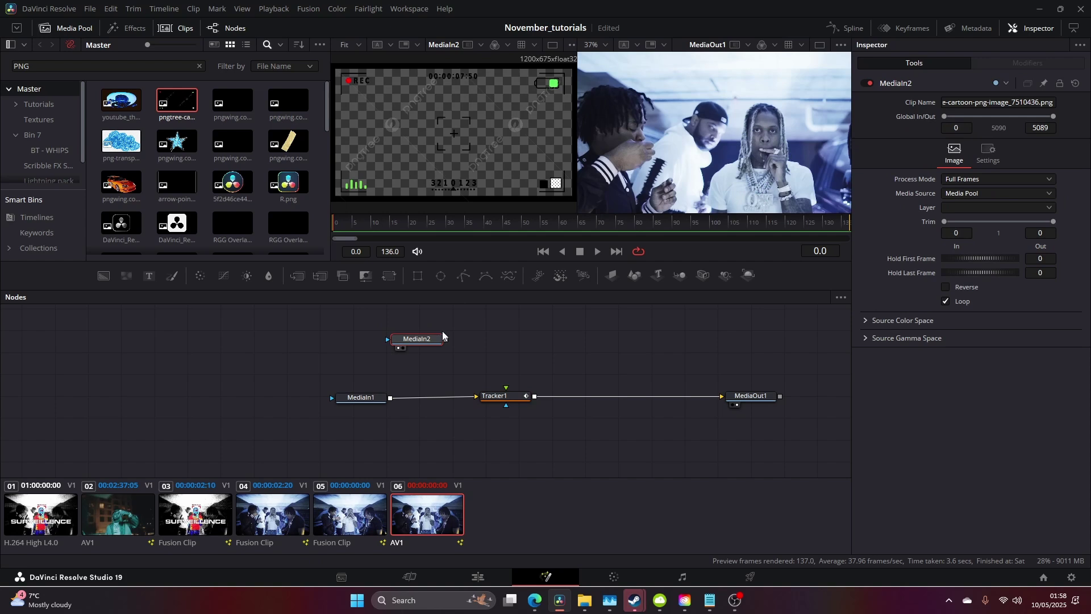
left_click_drag(446, 339, 476, 396)
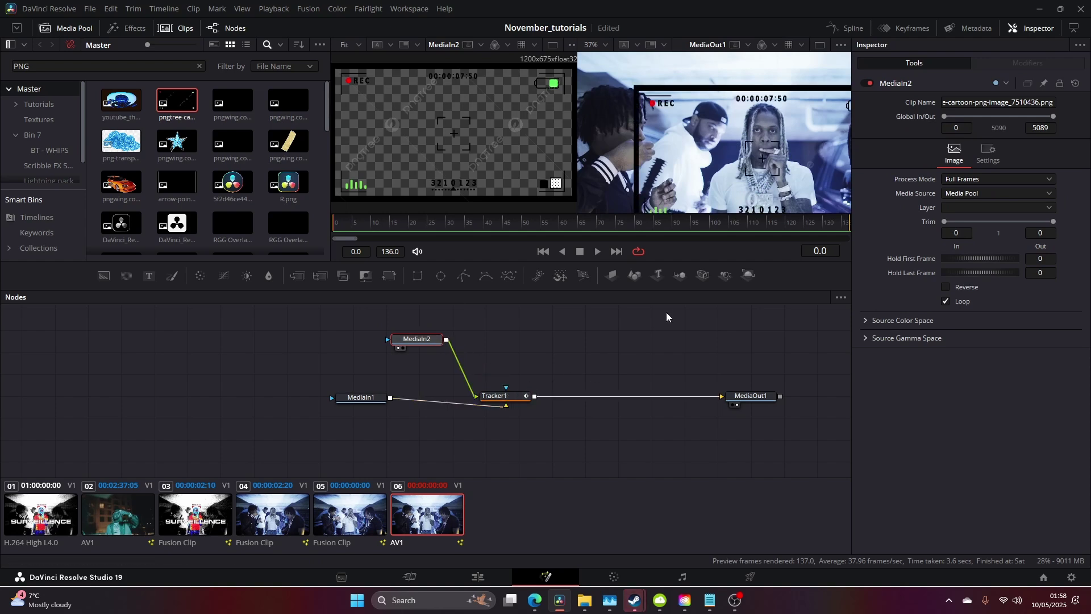
key("space")
left_click_drag(390, 225, 333, 225)
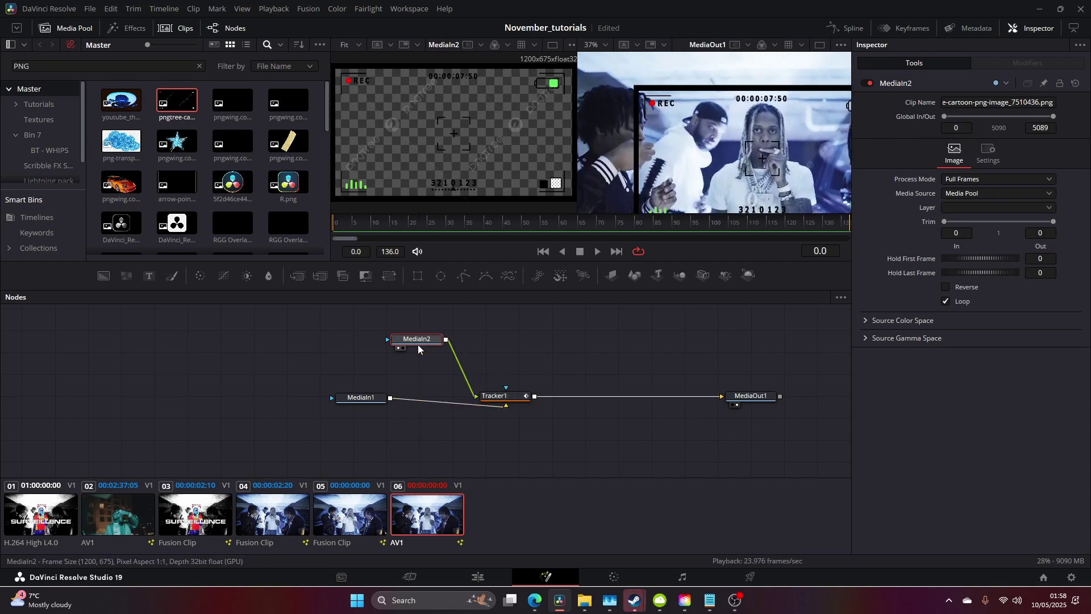
Insert a Crop node between MediaIn2 and Tracker1
left_click_drag(419, 349, 369, 338)
key("shift+space")
type("crop")
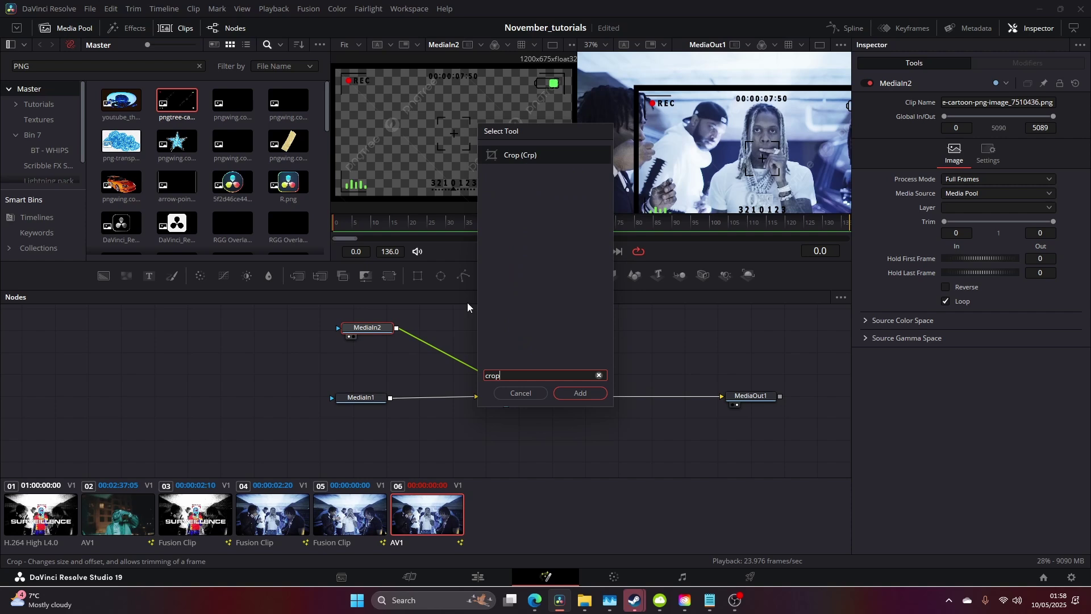
key("Return")
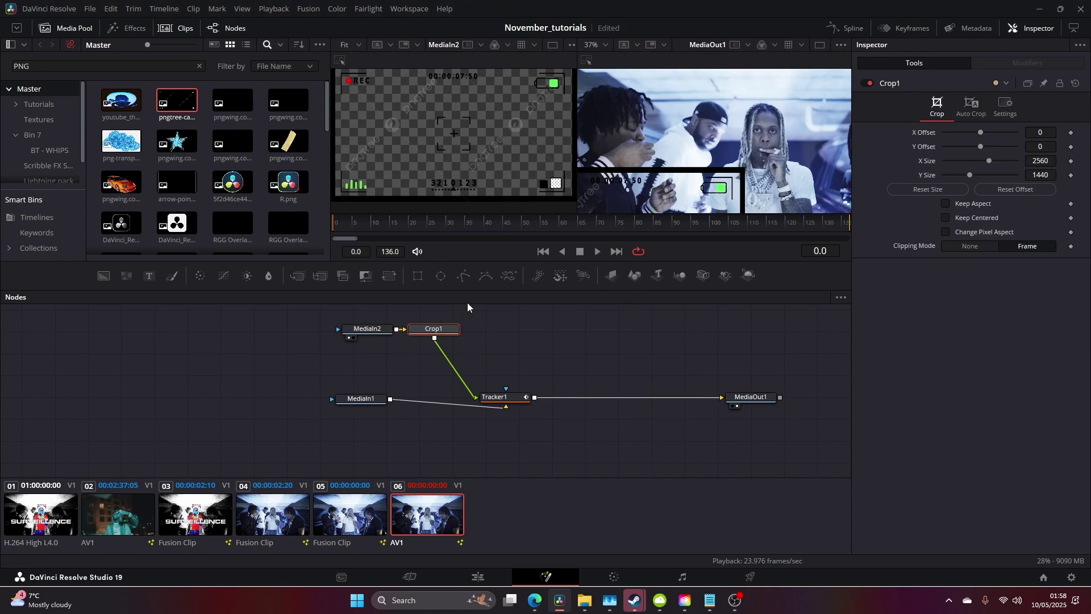
Crop the overlay to its central crosshair at about 364 by 205, with Keep Aspect and Keep Centered enabled
left_click(945, 218)
left_click(945, 203)
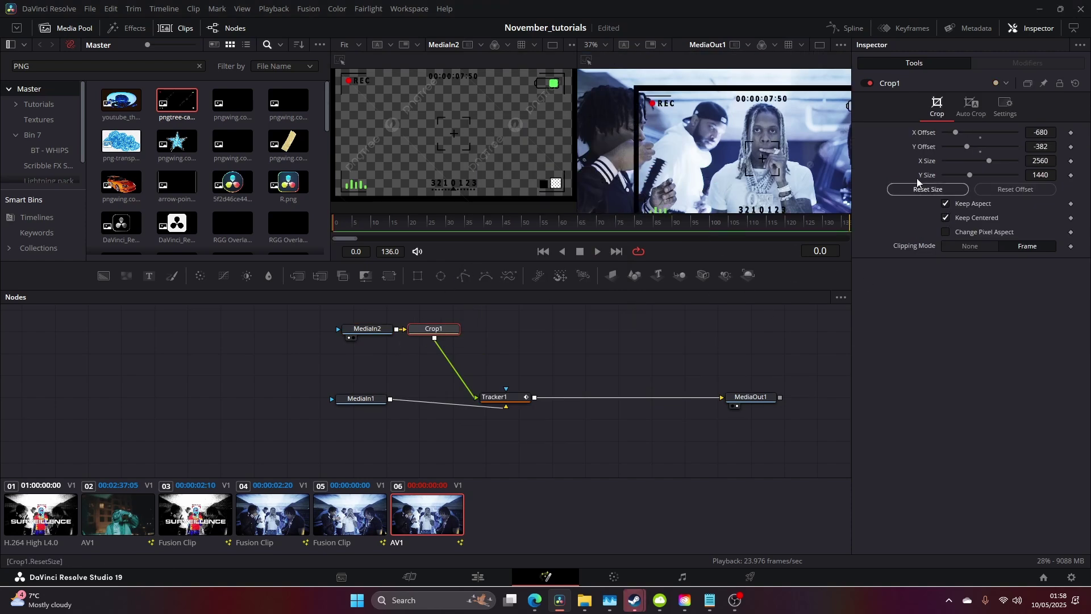
left_click_drag(985, 166, 940, 177)
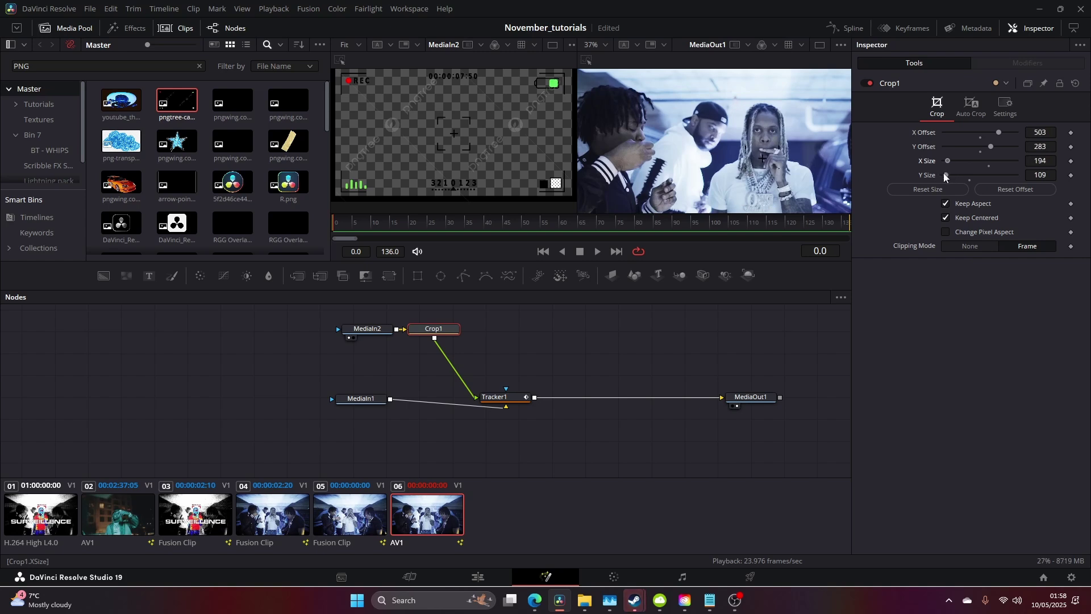
left_click_drag(945, 176, 950, 177)
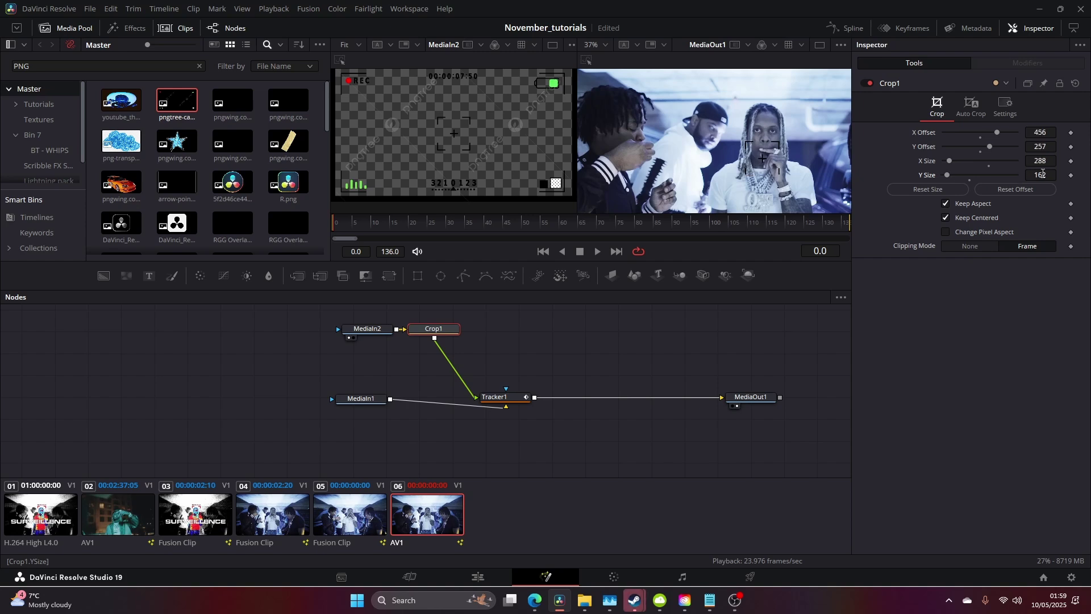
left_click_drag(948, 175, 948, 175)
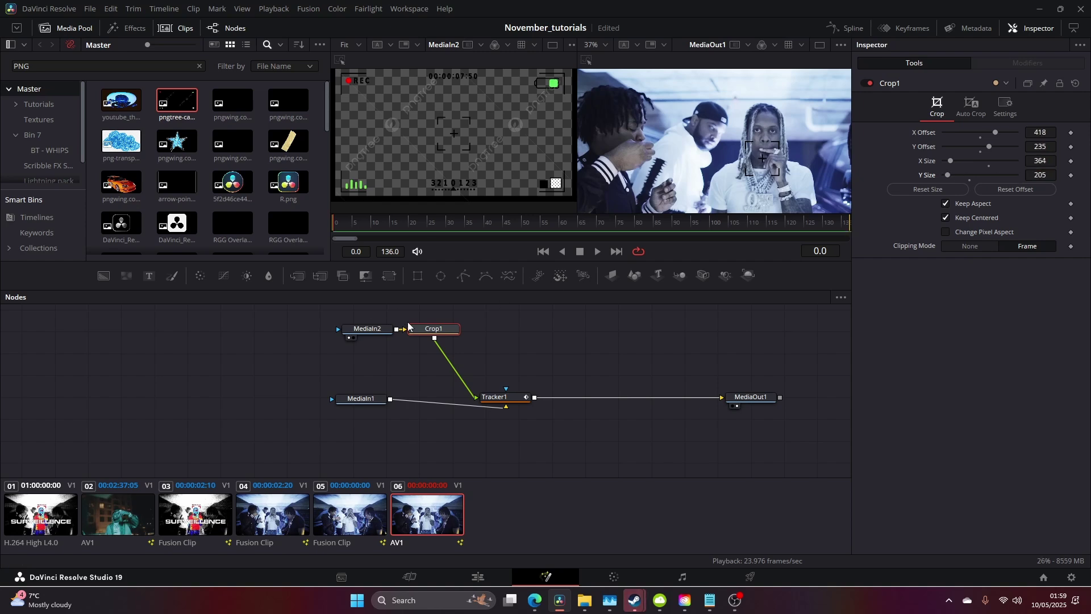
Insert a Transform node between Crop1 and Tracker1
left_click(435, 330)
key("shift+space")
key("BackSpace")
key("BackSpace")
key("BackSpace")
key("BackSpace")
type("tran")
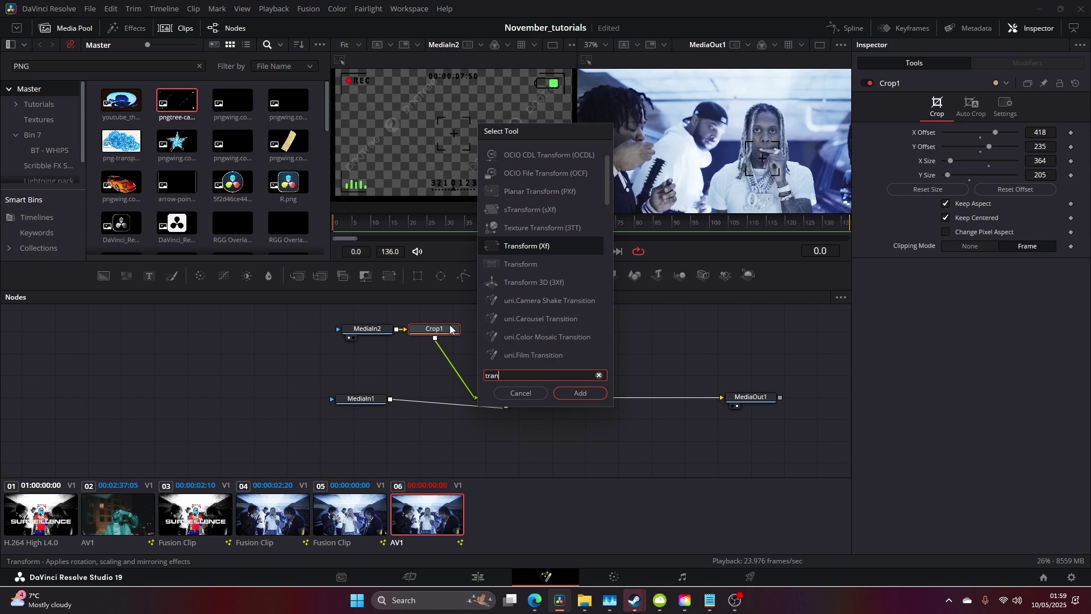
key("Return")
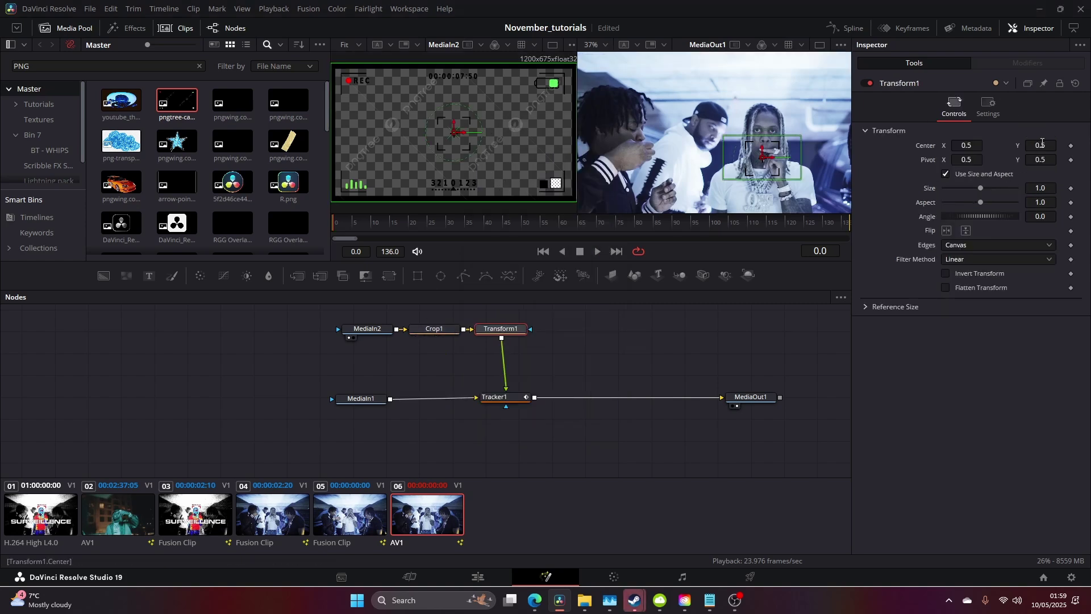
Center the crosshair over the man's face at X 0.538, Y 1.098 and scale it to 1.32
left_click_drag(1040, 143, 1041, 143)
left_click_drag(966, 145, 968, 145)
left_click_drag(796, 142, 726, 129)
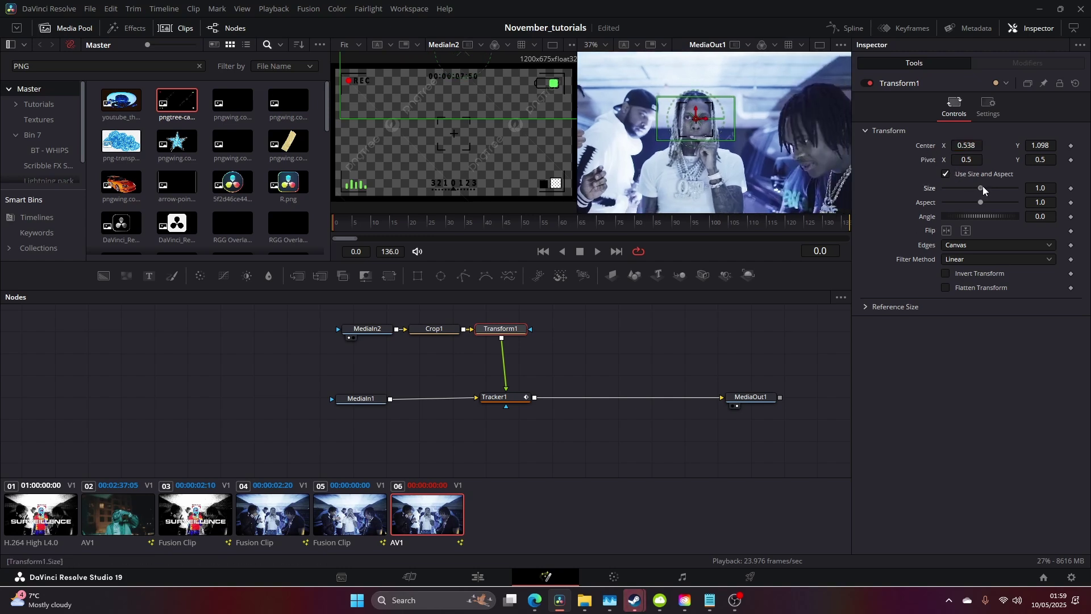
left_click_drag(981, 188, 987, 191)
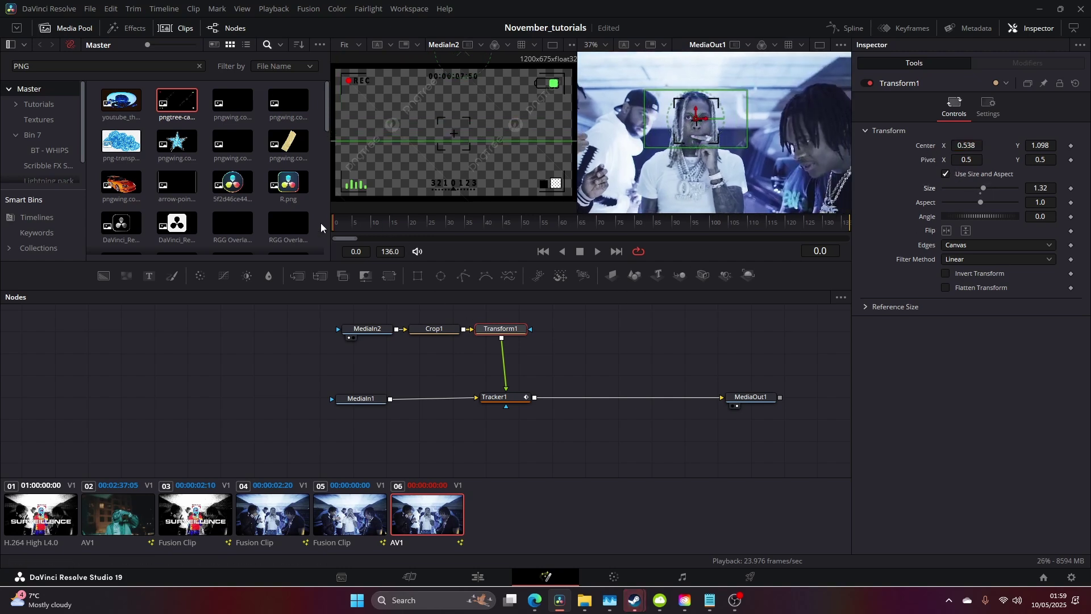
Play the clip in an enlarged output viewer to check how the crosshair follows the face, and return to the first frame
scroll(602, 170, "down", 5)
scroll(623, 167, "up", 3)
scroll(624, 168, "up", 4)
scroll(608, 168, "down", 2)
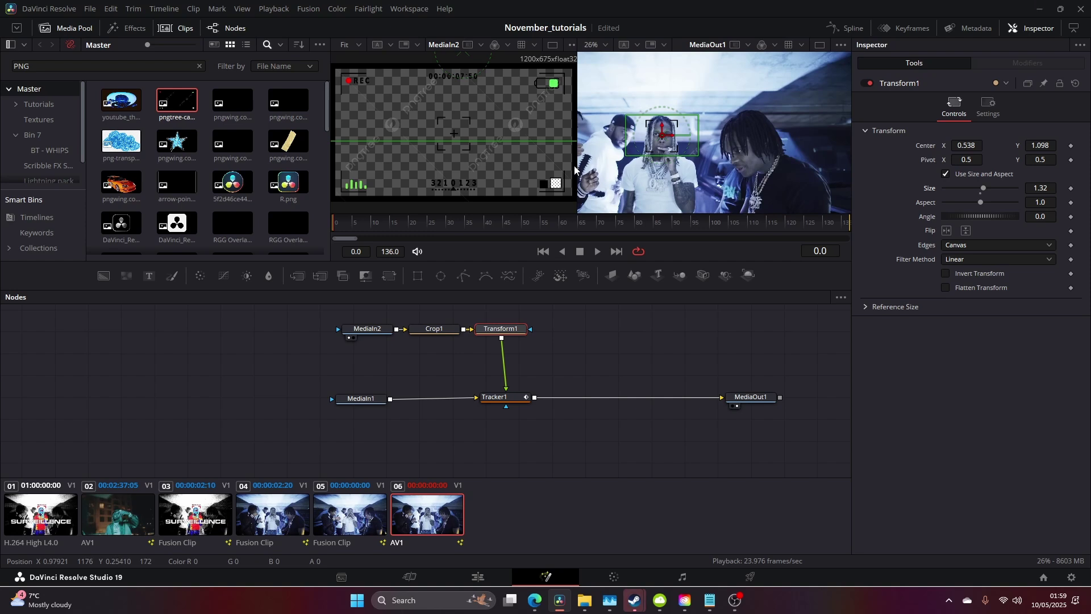
left_click_drag(577, 168, 502, 168)
key("space")
key("space")
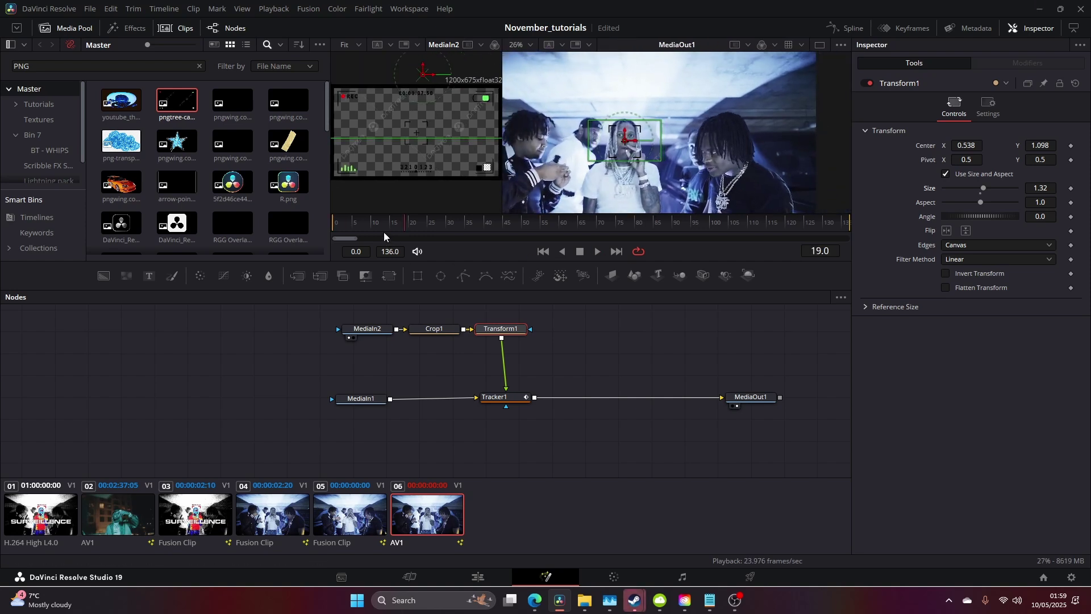
key("space")
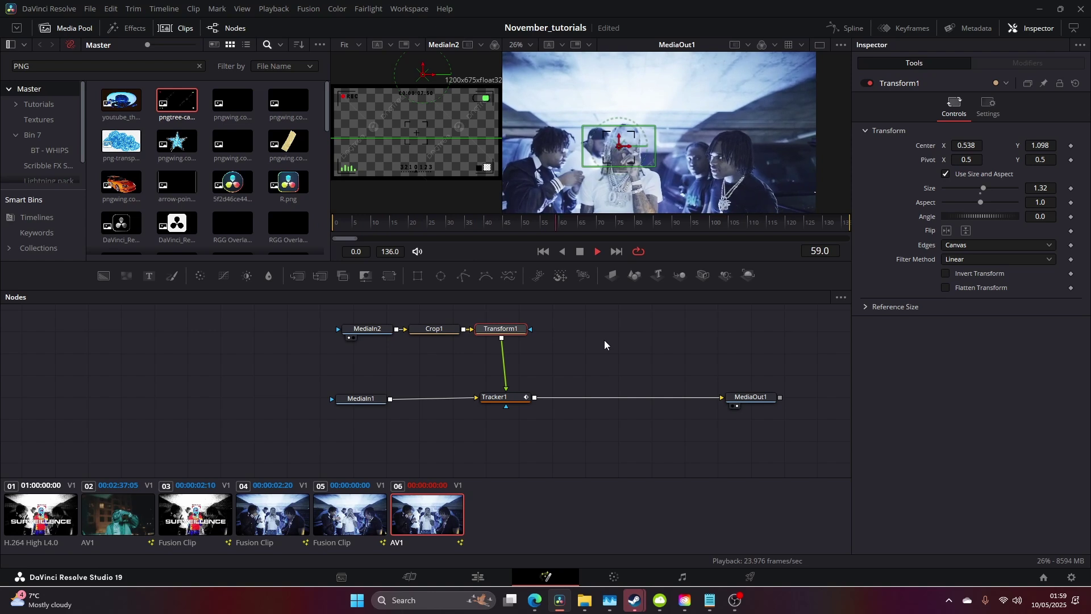
key("space")
key("Home")
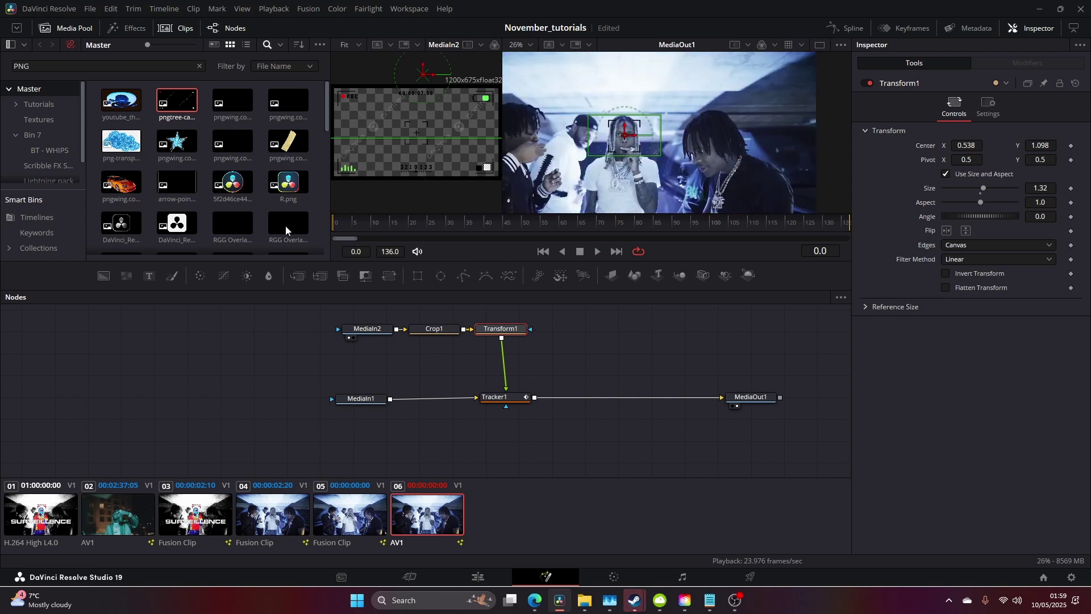
Add a Gaussian Blur node between MediaIn1 and Tracker1 with a strength of about 0.205
left_click(517, 398)
key("shift+space")
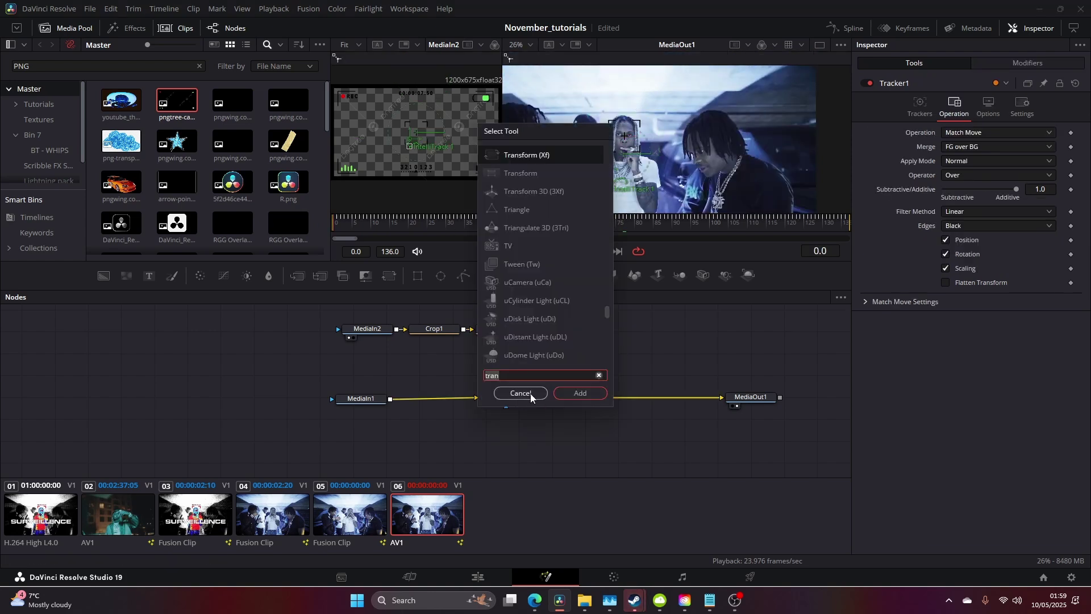
left_click(517, 392)
key("shift+space")
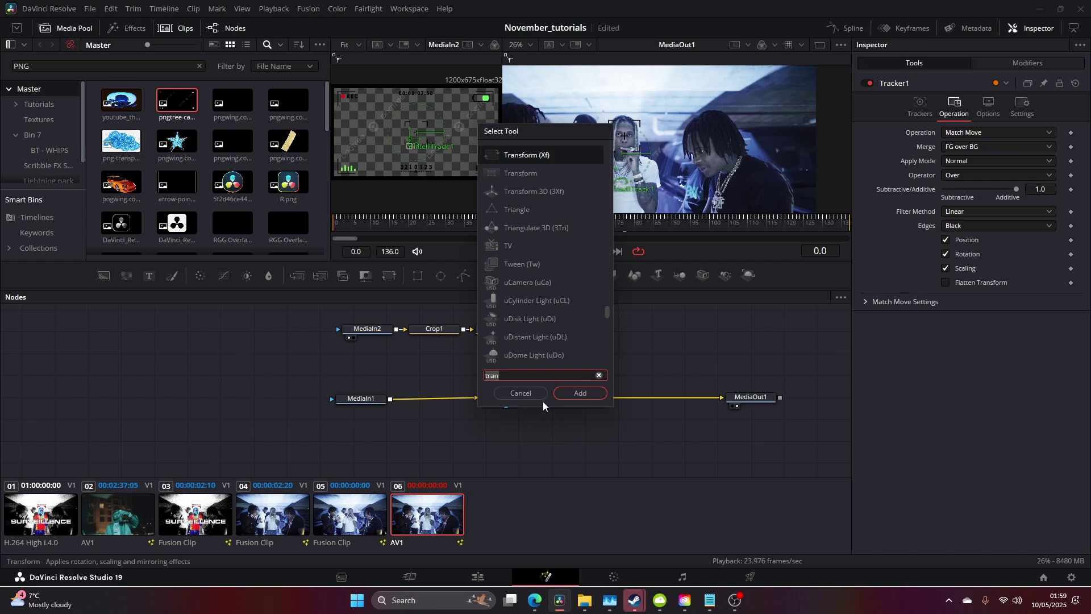
key("BackSpace")
key("BackSpace")
key("BackSpace")
key("BackSpace")
type("gaus")
key("Return")
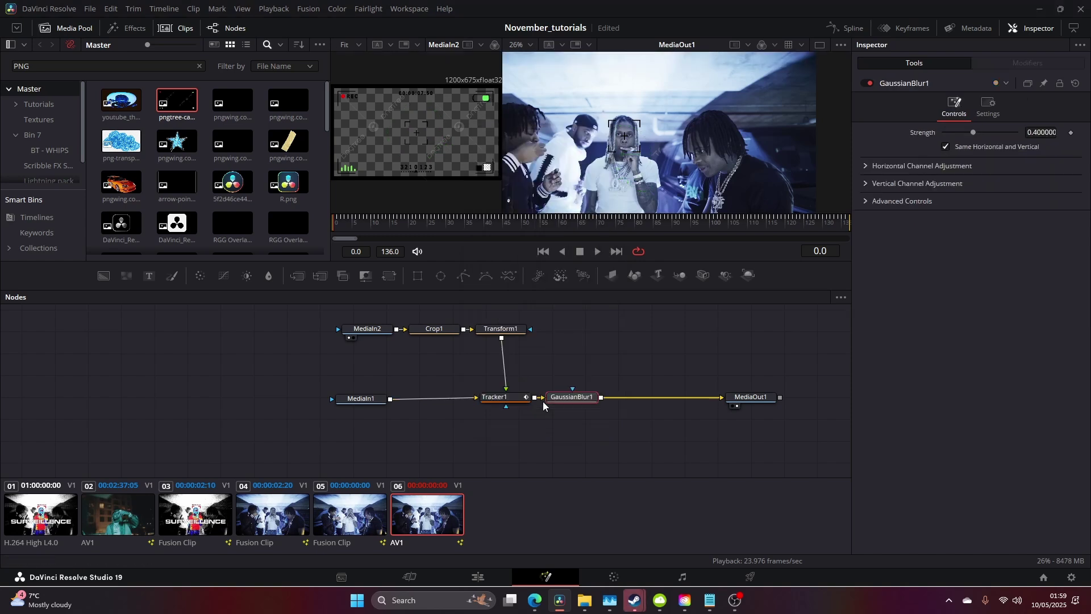
left_click_drag(578, 403, 449, 403)
left_click_drag(972, 136, 946, 140)
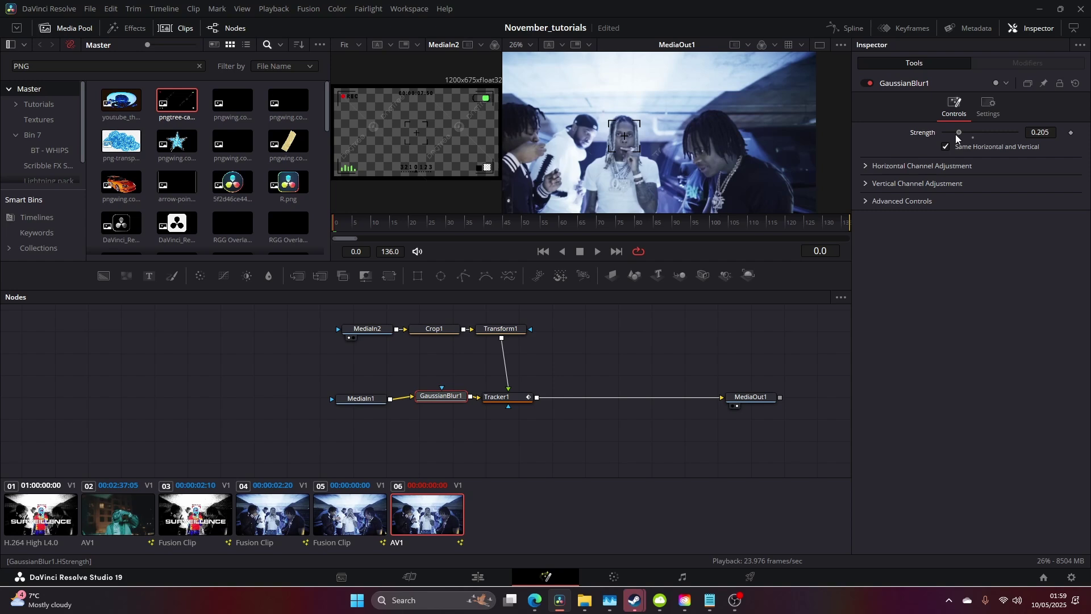
Add a Film Grain node between Tracker1 and MediaOut1
left_click(526, 398)
key("shift+space")
type("gau")
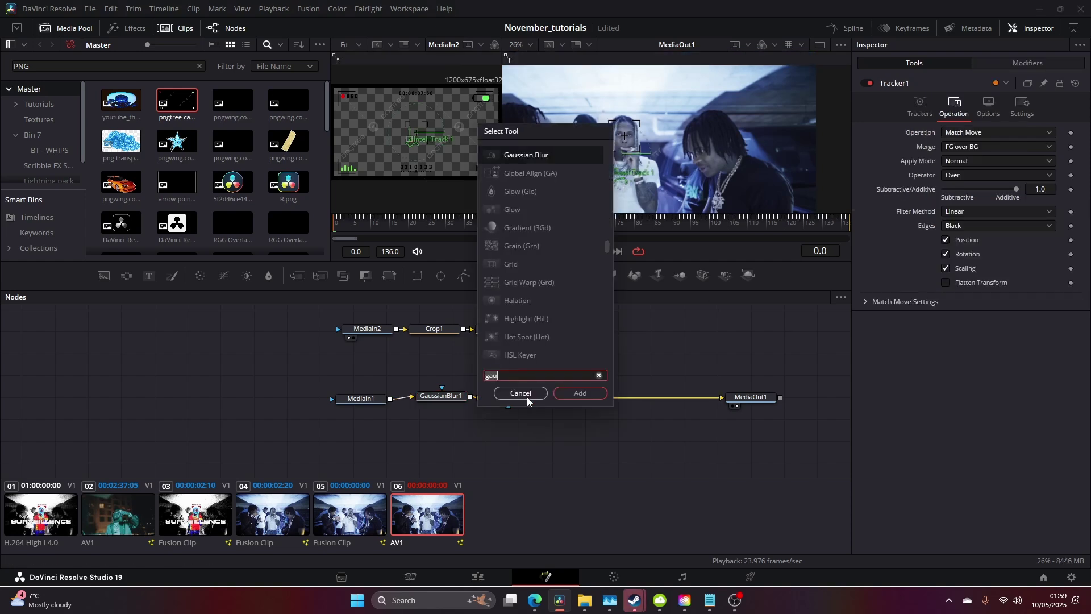
type("film g")
key("Return")
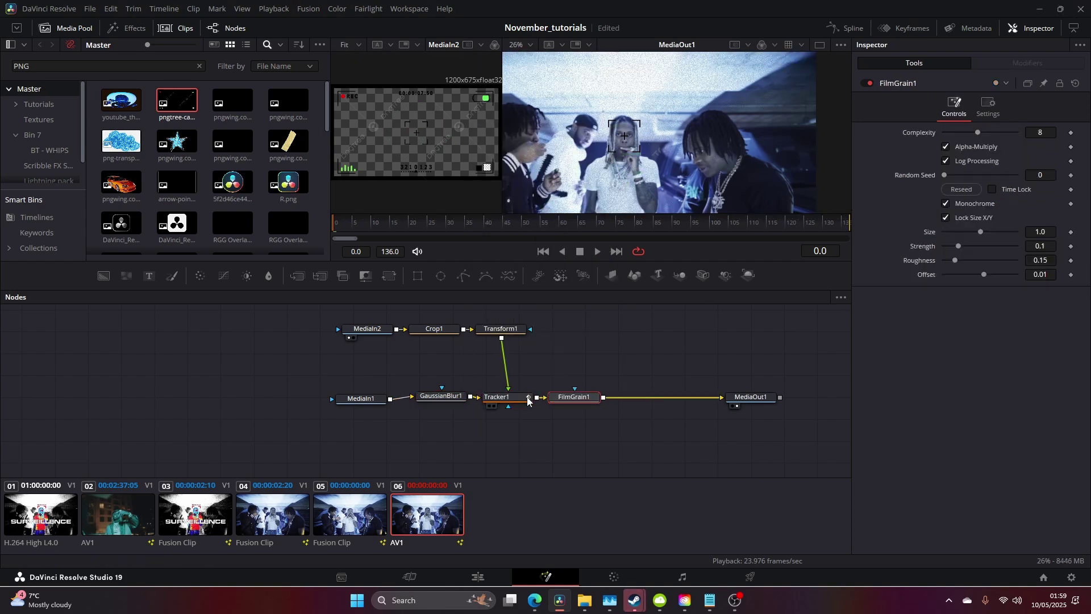
Increase the film grain strength to about 0.2087
scroll(623, 126, "up", 4)
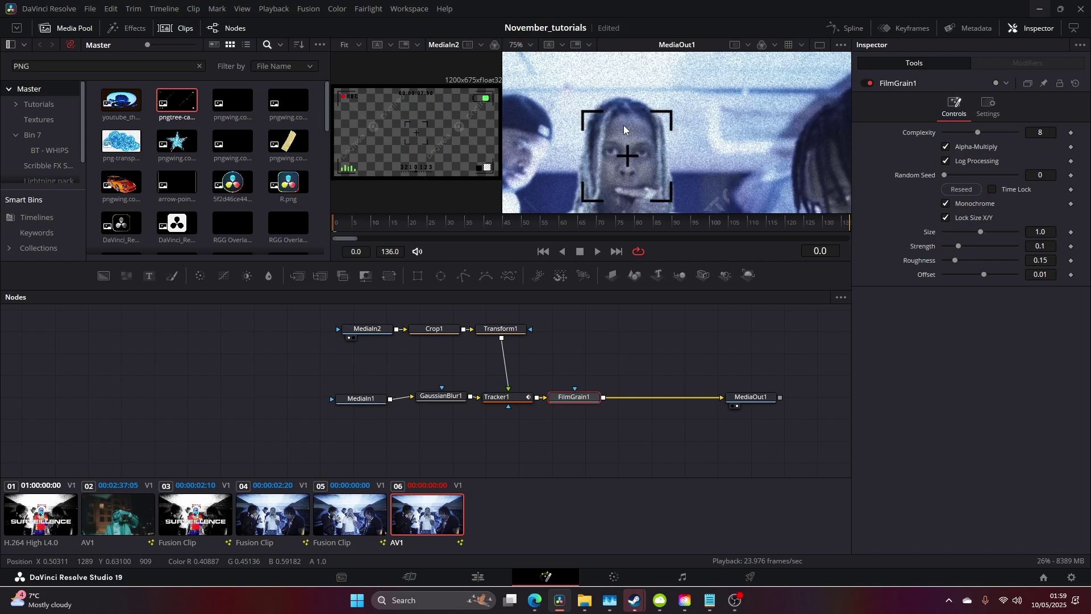
left_click_drag(979, 232, 980, 233)
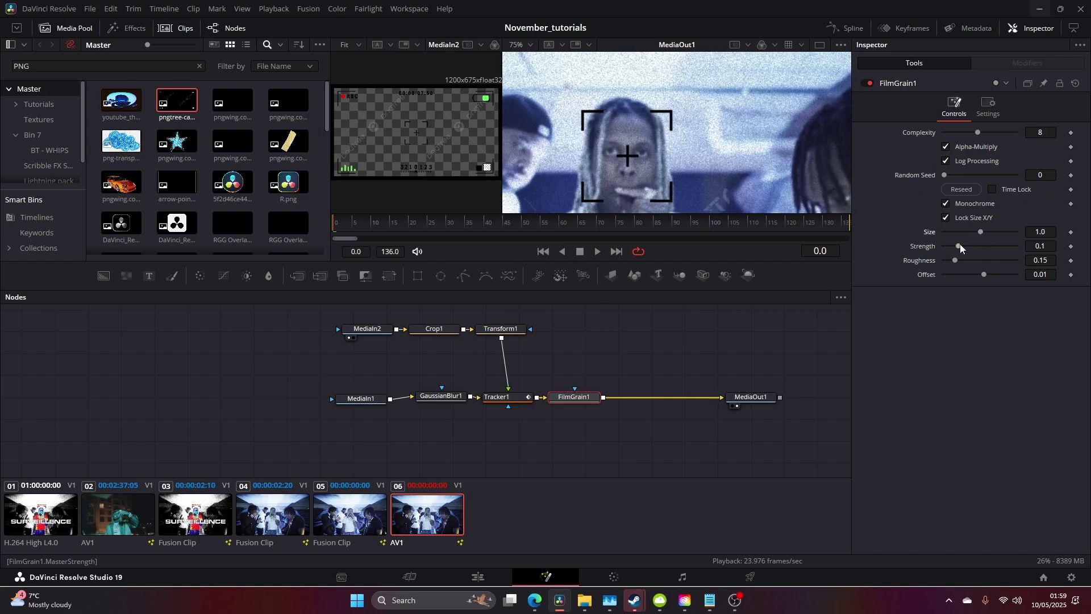
scroll(665, 126, "down", 4)
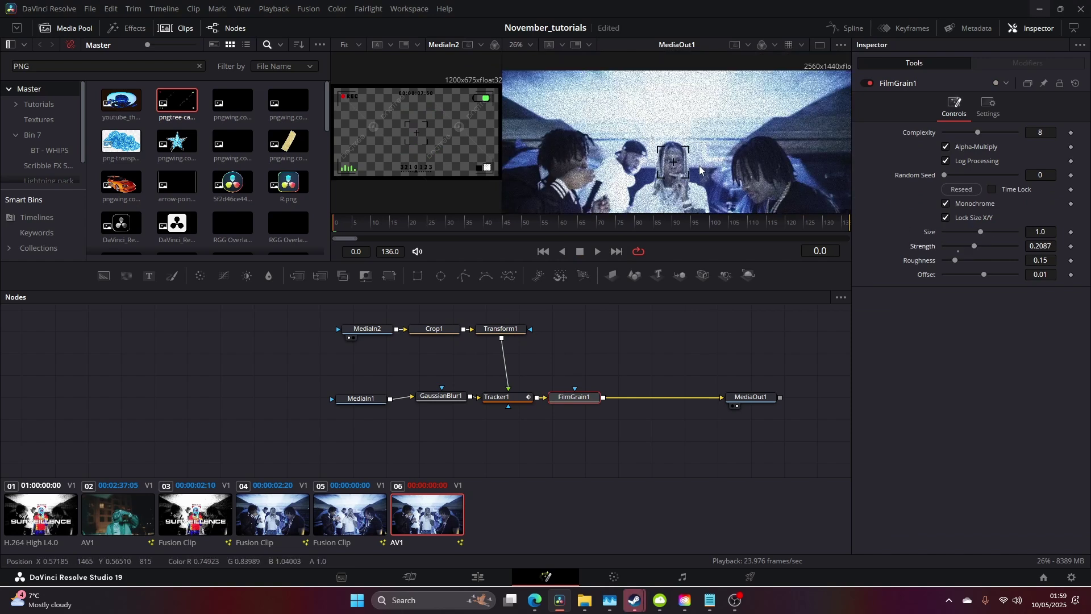
Add a JPEG Damage node between FilmGrain1 and MediaOut1
scroll(666, 126, "up", 1)
key("shift+space")
type("film")
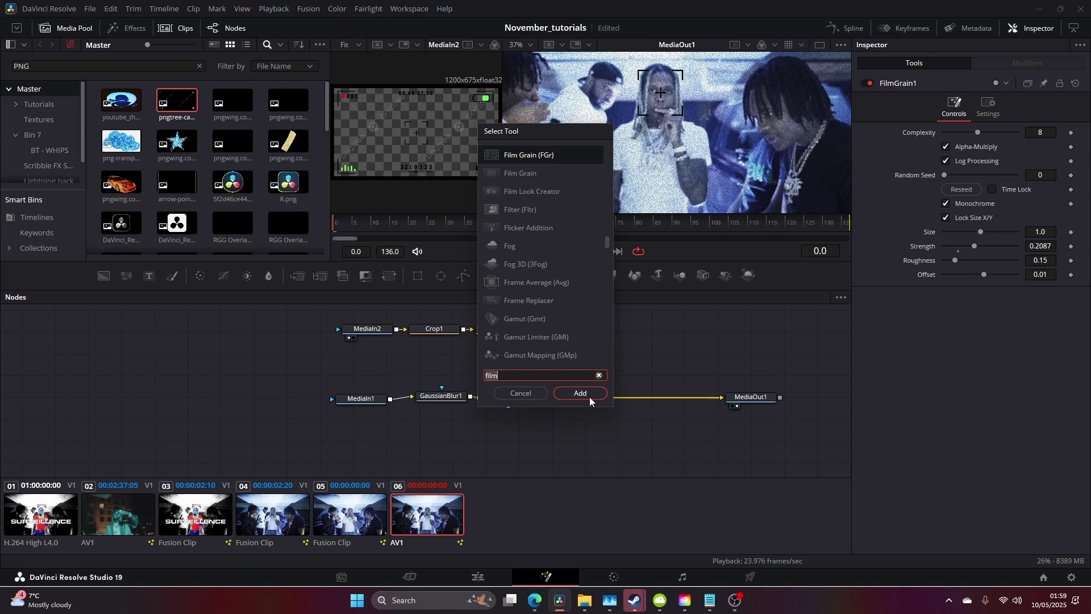
type("jp")
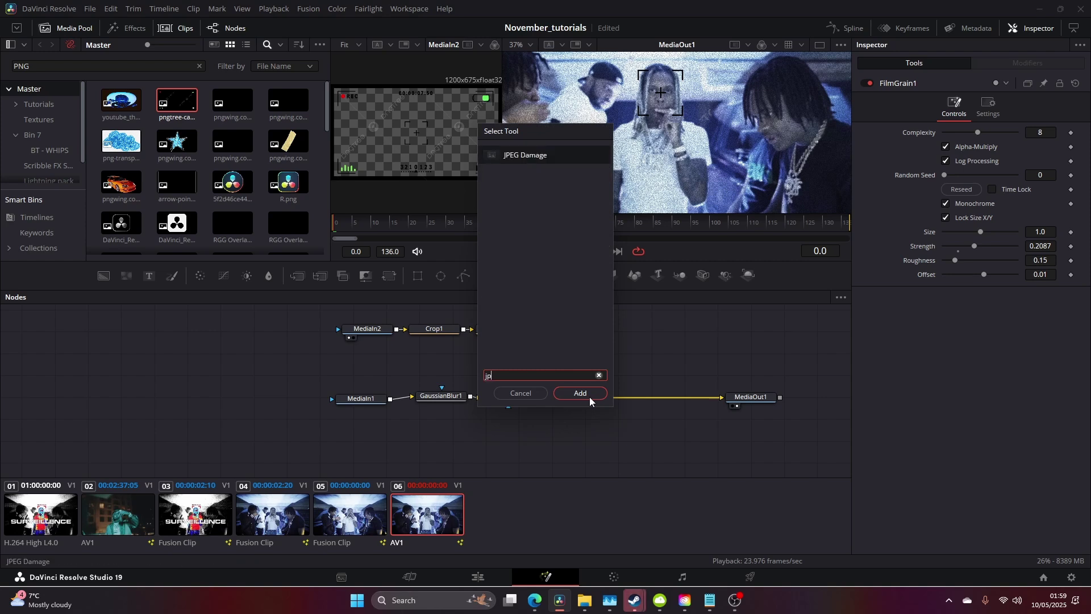
left_click(590, 398)
scroll(661, 108, "up", 2)
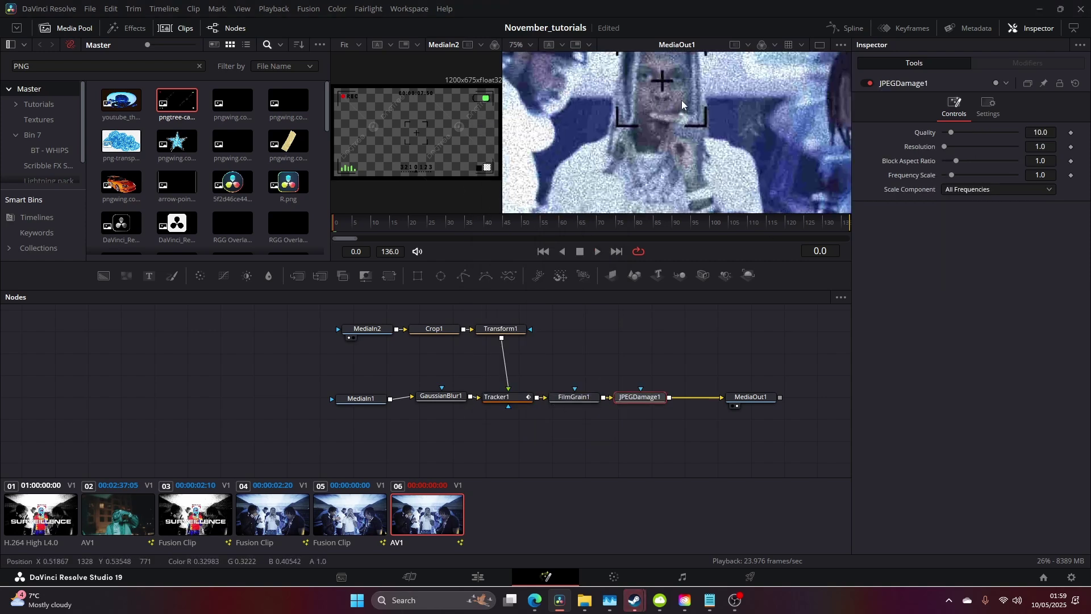
scroll(682, 104, "down", 2)
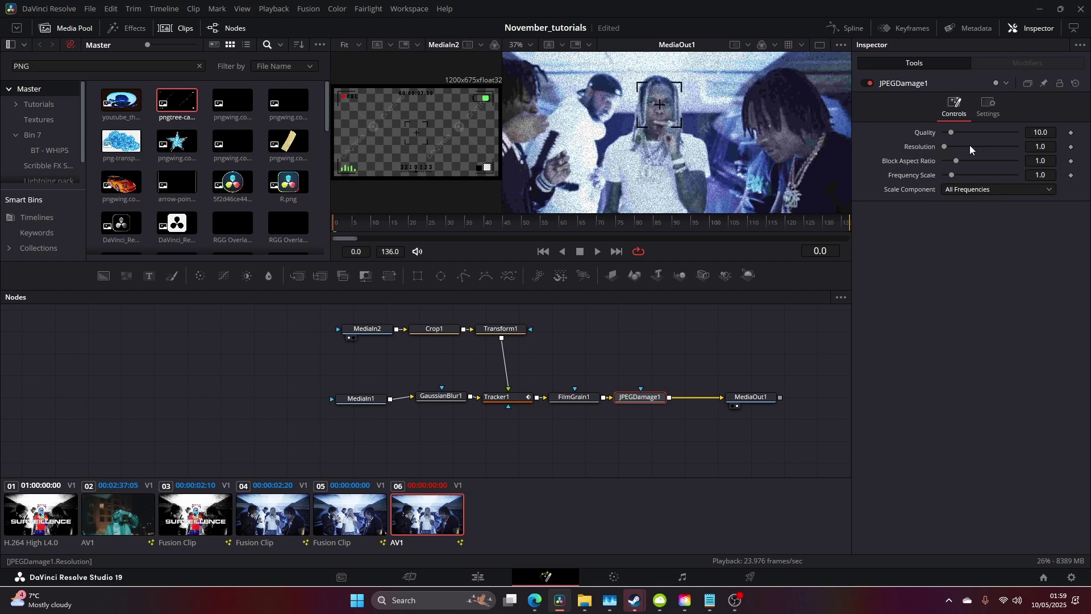
Set the JPEG Damage quality to about 9.29 and resolution to about 1.16, and play the clip to check the look
left_click_drag(946, 144, 950, 141)
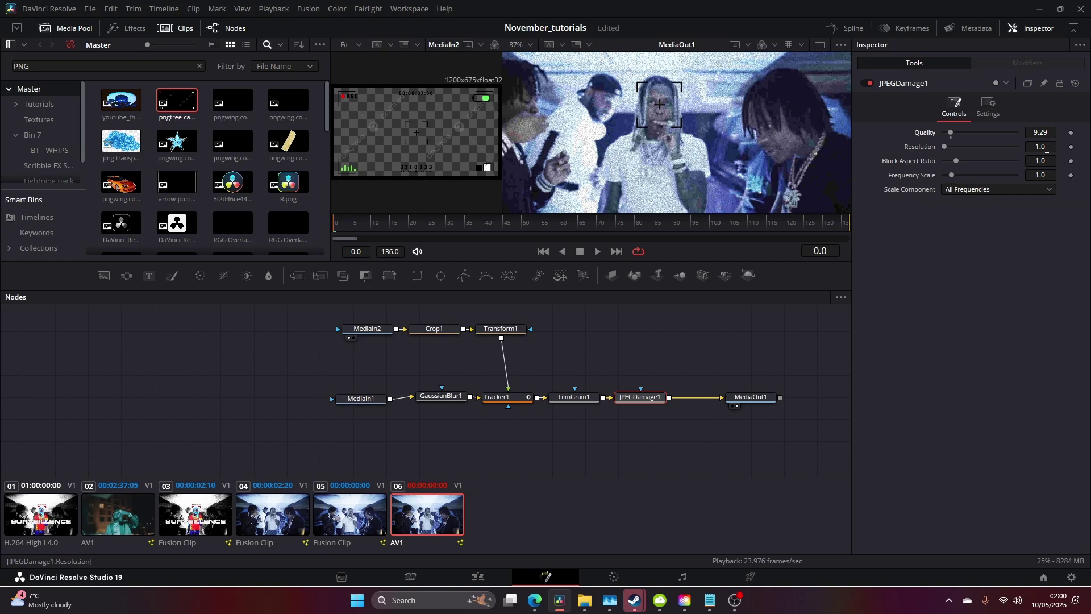
mouse_move(1046, 148)
left_mouse_down()
mouse_move(1055, 149)
mouse_move(1046, 148)
left_mouse_up()
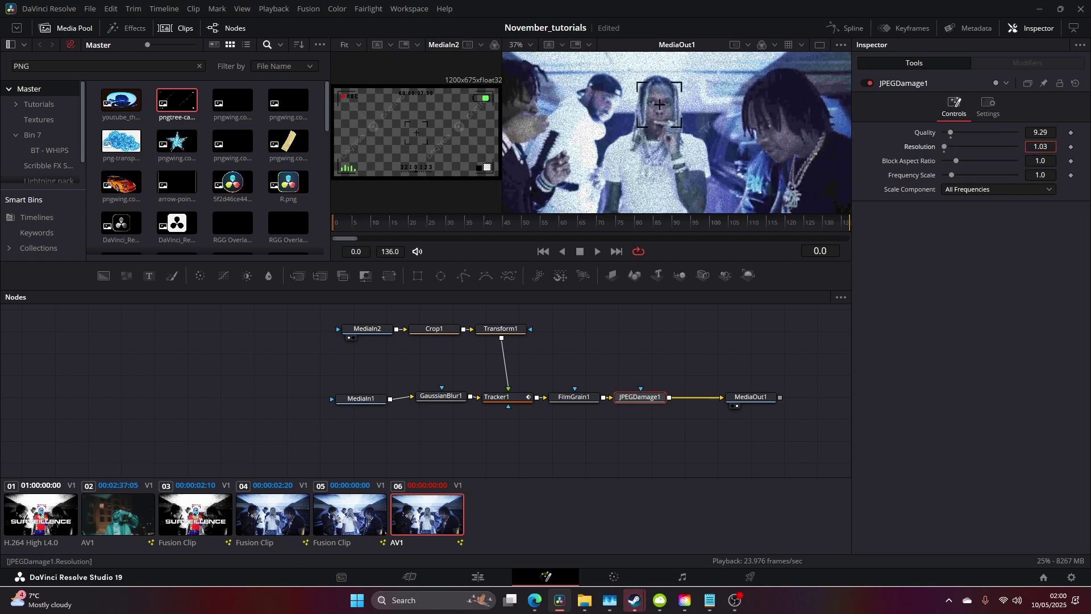
scroll(683, 138, "down", 2)
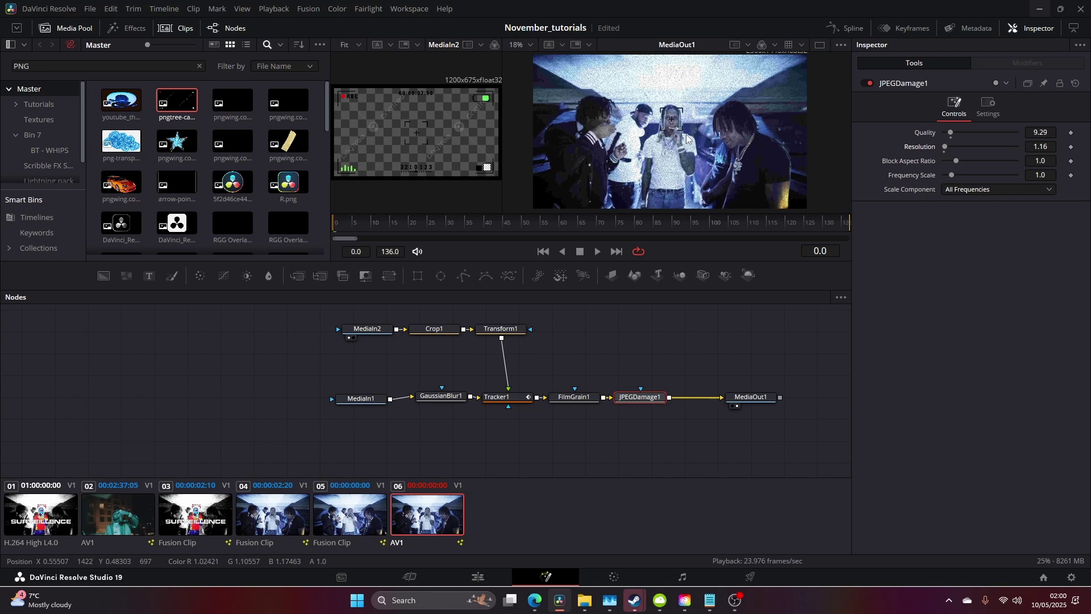
left_click_drag(682, 138, 696, 121)
key("space")
scroll(719, 165, "up", 2)
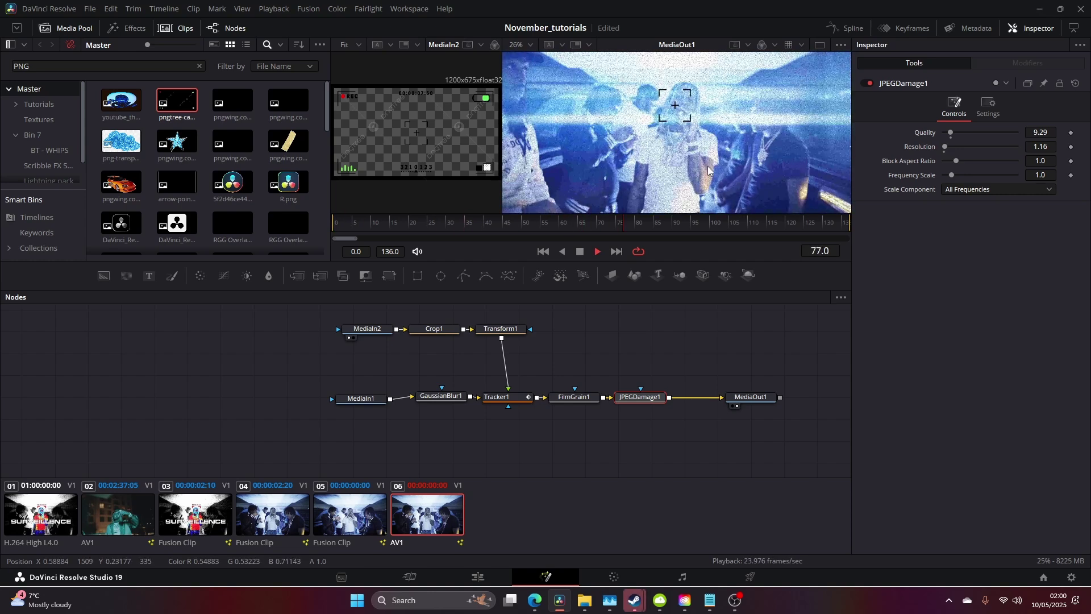
key("space")
Enlarge the crosshair in Transform1 to size 1.83, recentre it at about X 0.592, Y 1.126, and play the clip to check it
left_click(498, 330)
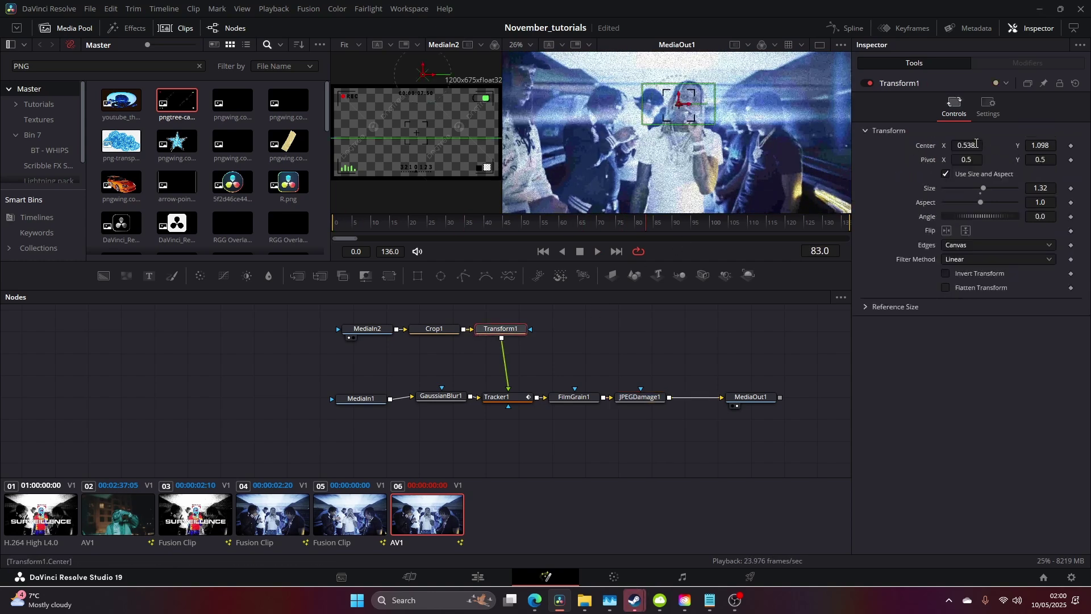
left_click_drag(984, 188, 989, 187)
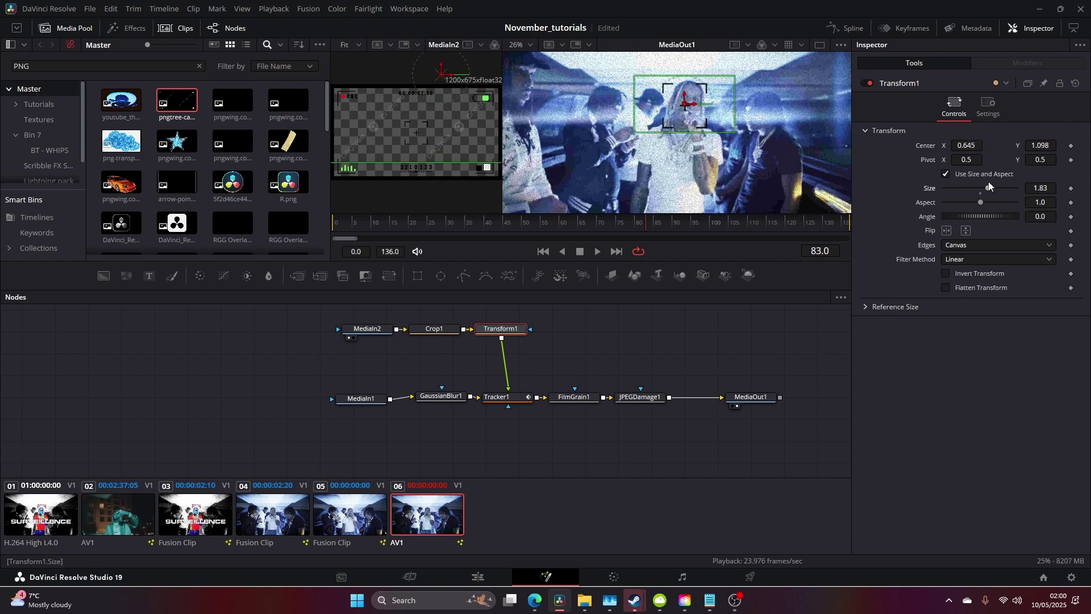
left_click_drag(1040, 146, 1055, 146)
left_click_drag(391, 225, 301, 230)
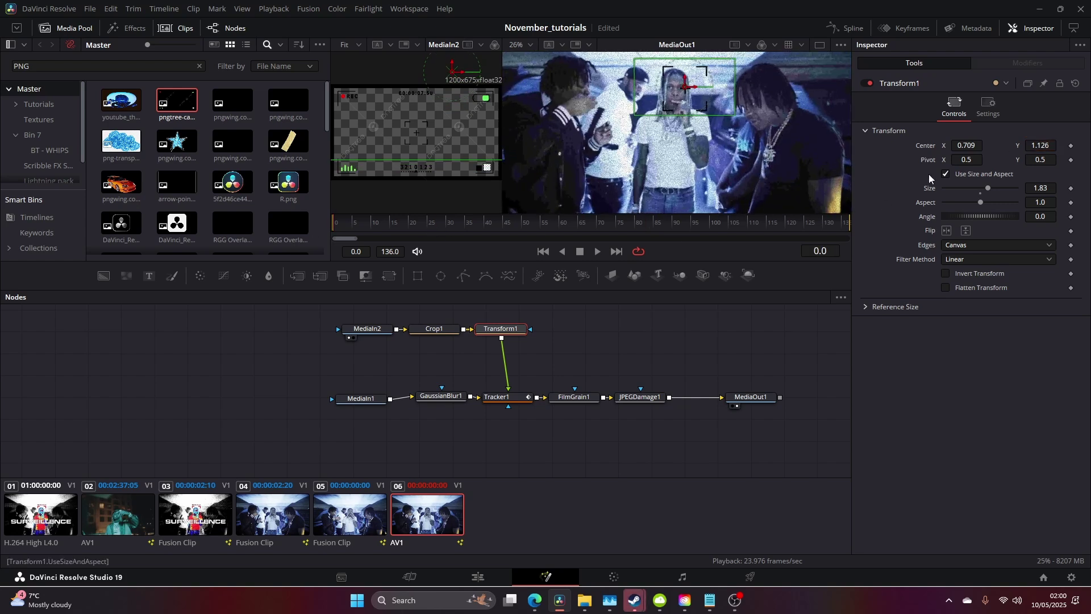
key("space")
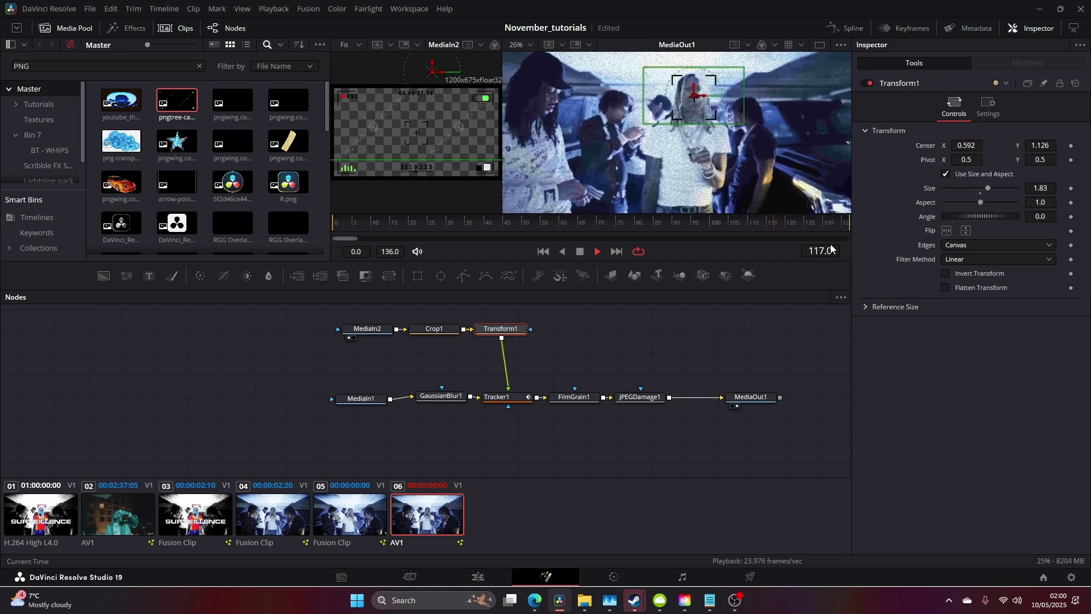
key("space")
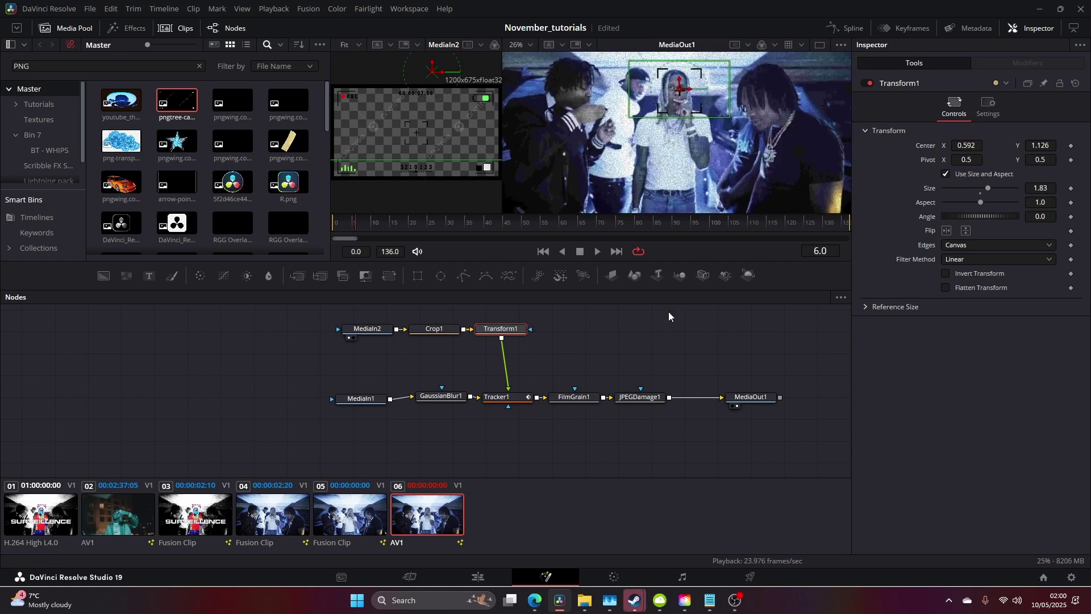
Spread out the upper nodes, add a Background node, and merge it over the Crop1 output ahead of Transform1
left_click_drag(422, 355, 442, 404)
left_click_drag(363, 348, 442, 346)
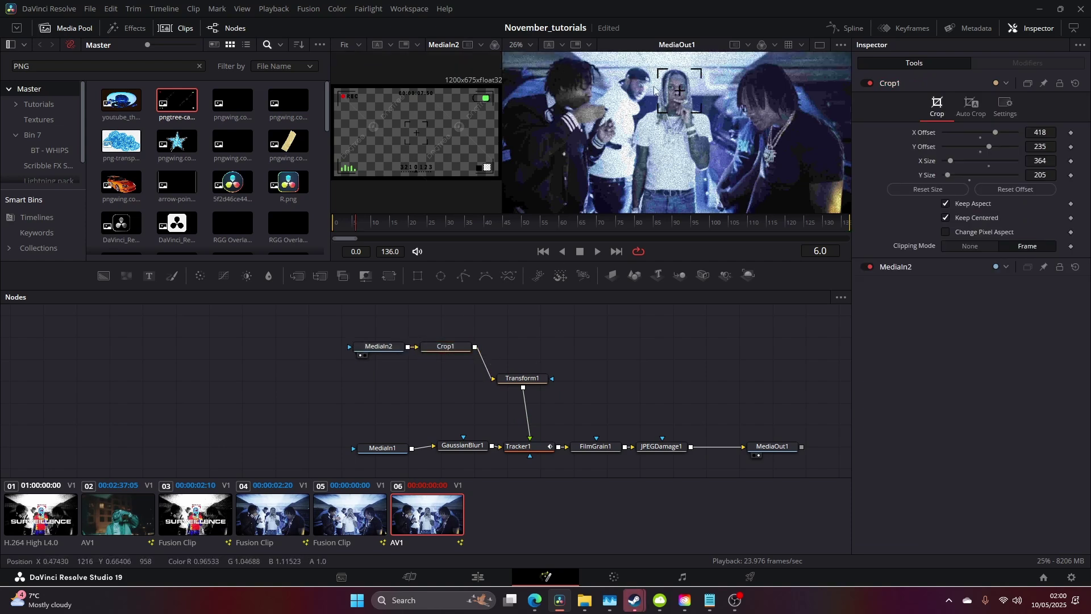
left_click(520, 379)
key("shift+space")
type("jp")
left_click(520, 392)
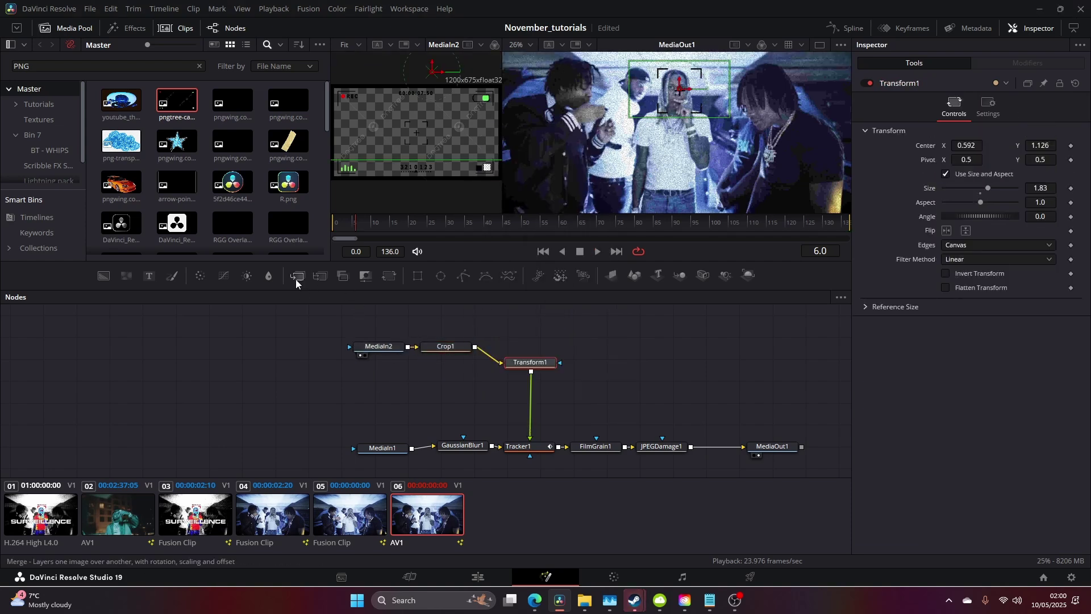
left_click_drag(403, 398, 304, 336)
left_click_drag(359, 375, 473, 388)
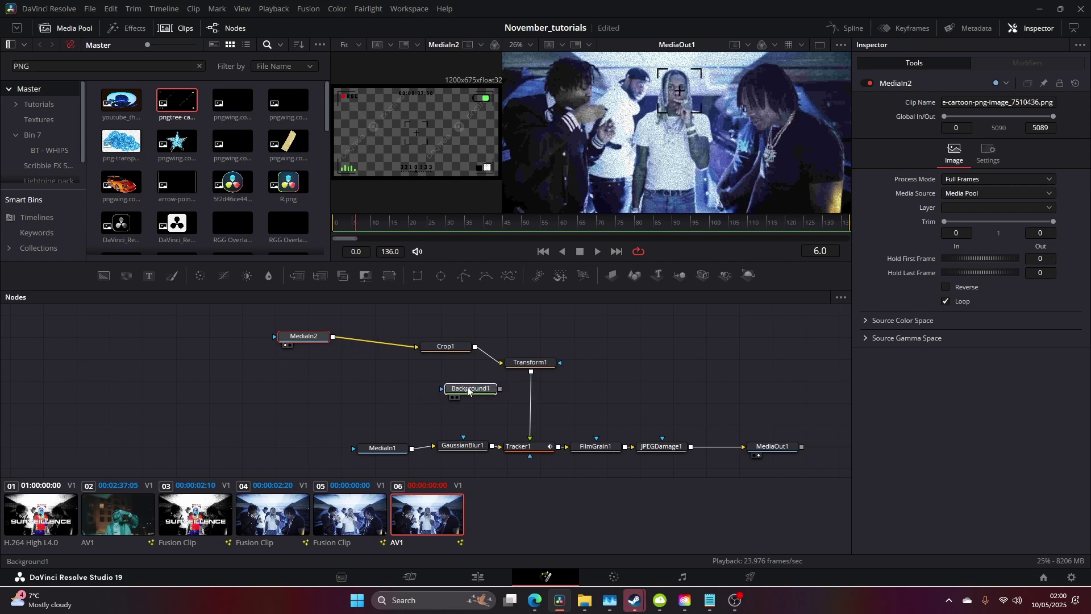
left_click_drag(531, 363, 539, 405)
left_click_drag(473, 388, 490, 370)
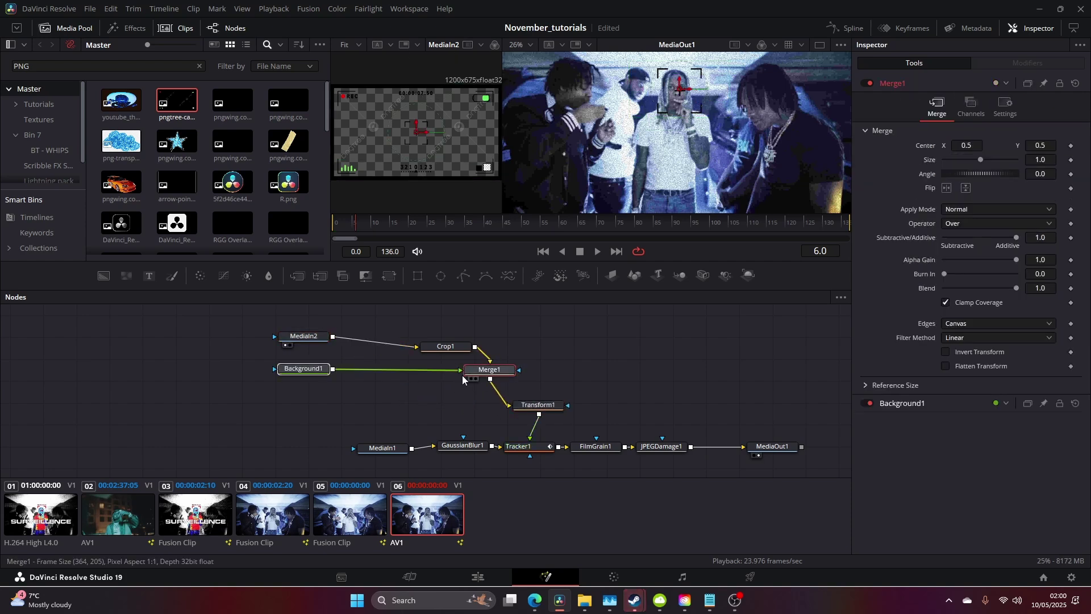
Set the Background1 colour to pure red
left_click(303, 369)
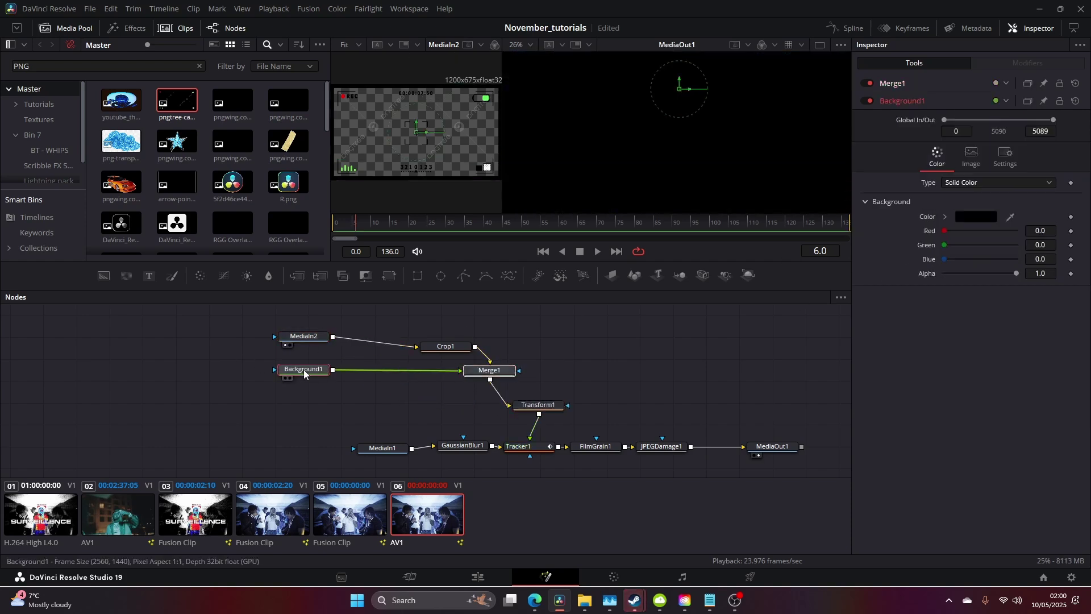
left_click(982, 218)
left_click_drag(653, 243, 675, 205)
left_click(656, 407)
Set the Merge1 operator to In to tint only the crosshair, and play the clip to check it
left_click(495, 371)
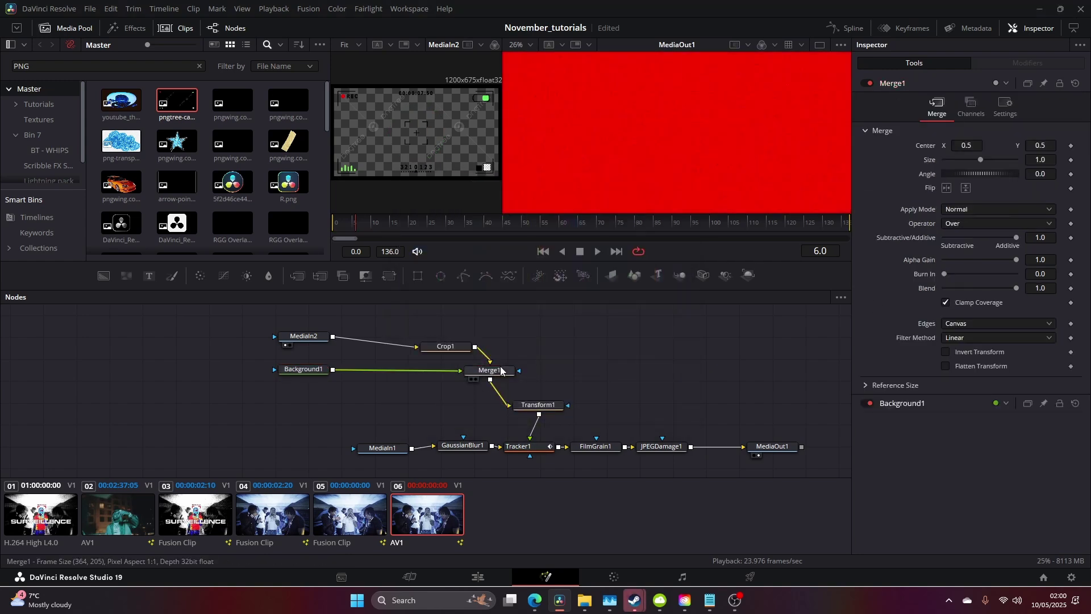
left_click(967, 222)
left_click(960, 251)
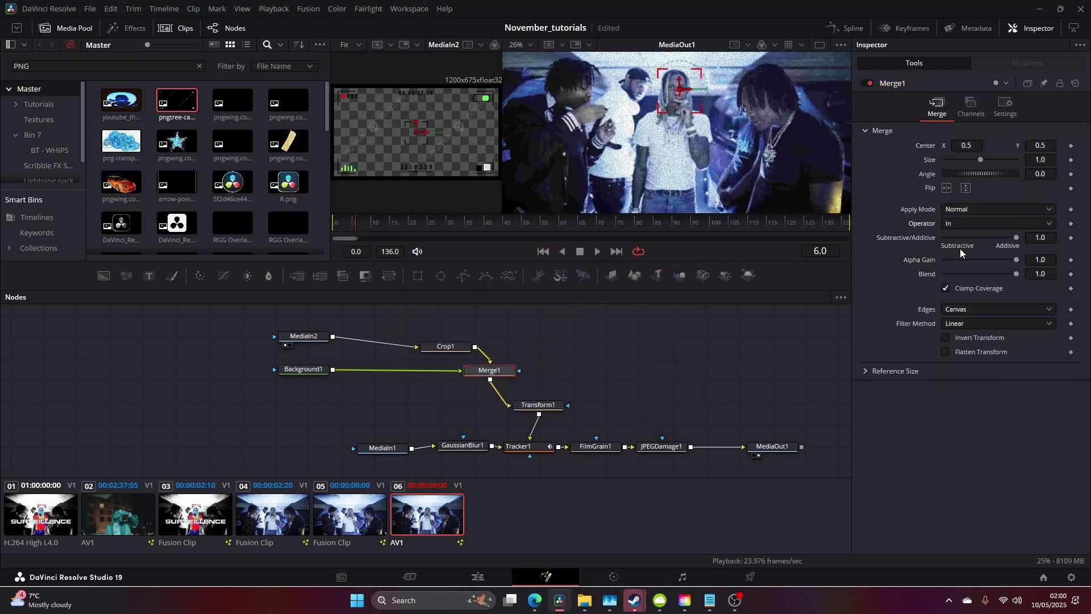
key("space")
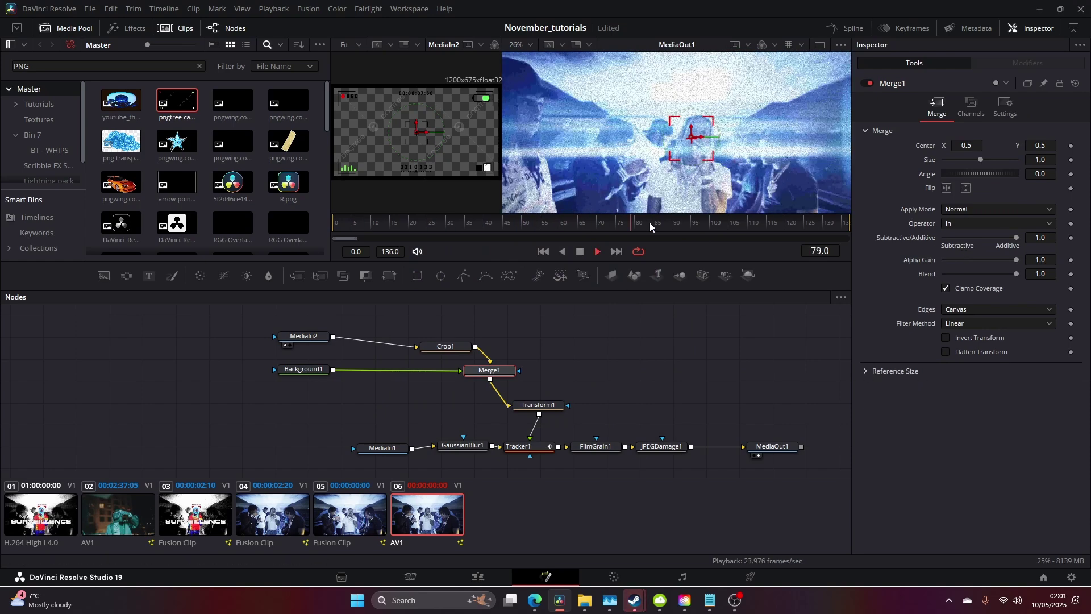
key("space")
left_click_drag(667, 211, 625, 211)
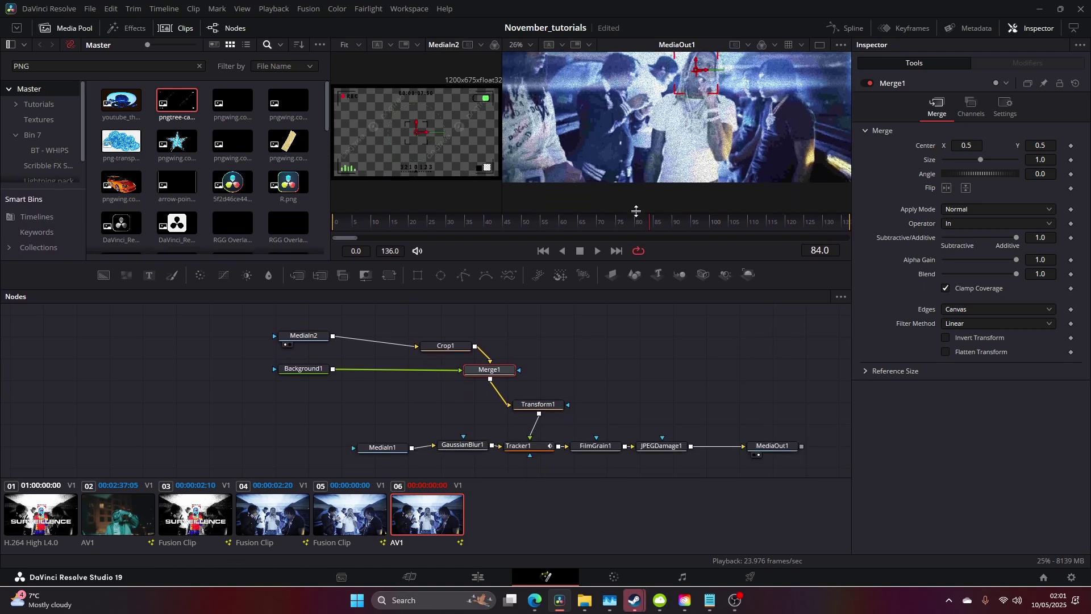
Add a Magic Mask node between MediaIn1 and GaussianBlur1, and display it in a widened viewer of its own
left_click_drag(380, 451, 291, 445)
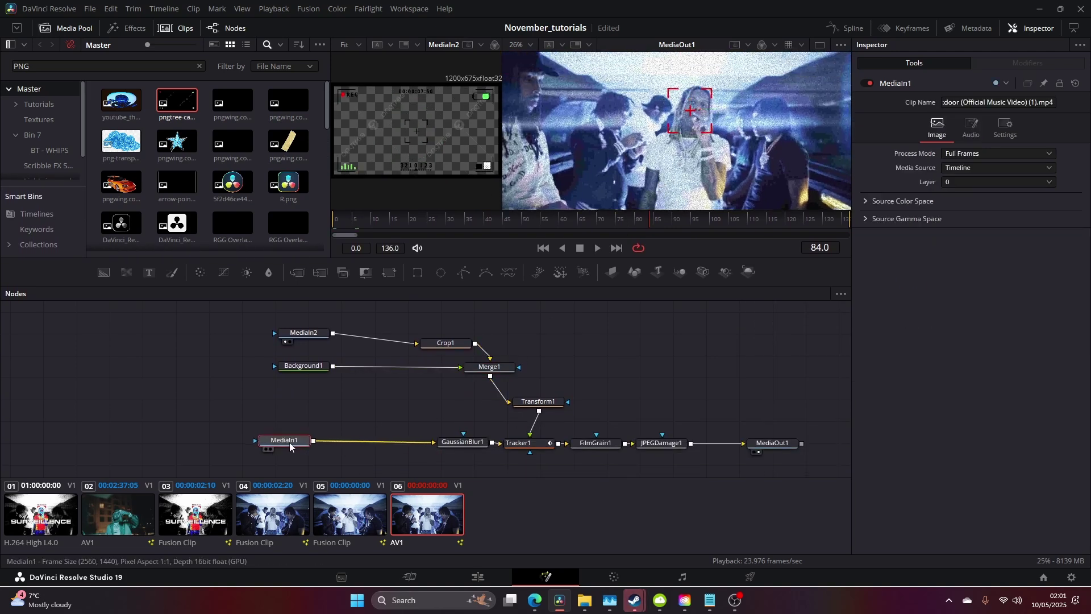
key("shift+space")
type("jp")
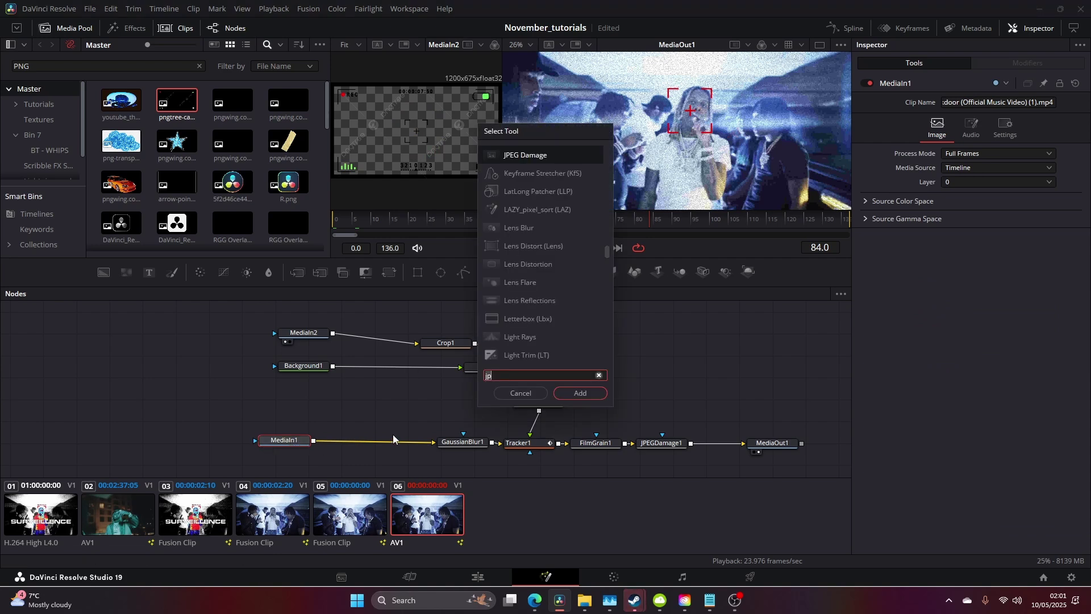
key("BackSpace")
key("BackSpace")
type("magic")
key("Return")
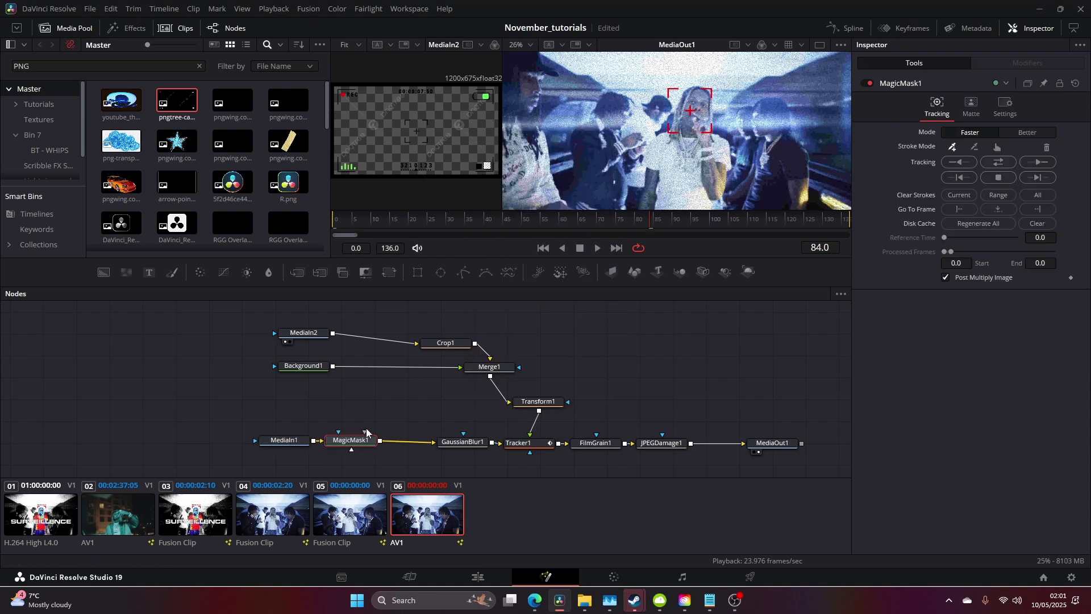
left_click_drag(365, 440, 409, 124)
left_click_drag(502, 147, 585, 148)
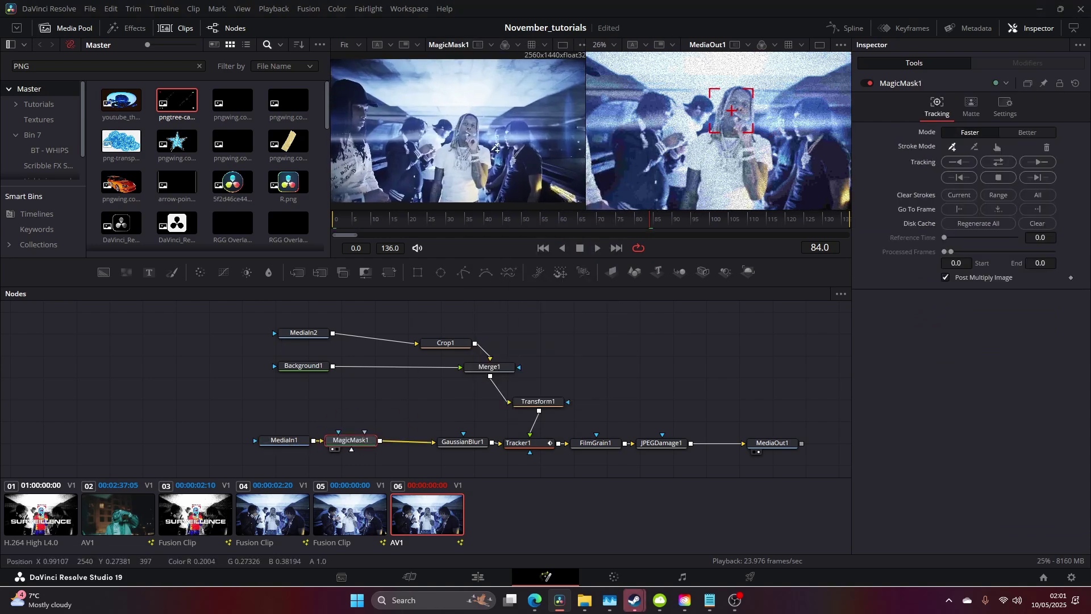
Mask the central man on the first frame with add and subtract strokes in Better mode, and track the mask forward
key("Home")
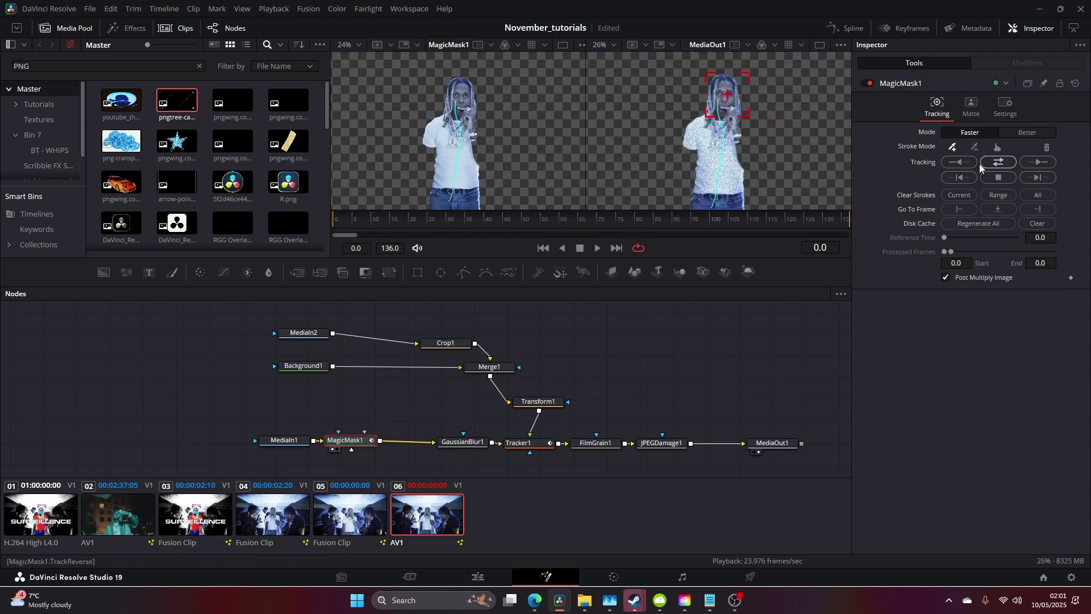
mouse_move(472, 134)
left_mouse_down()
mouse_move(487, 152)
mouse_move(463, 192)
mouse_move(438, 140)
mouse_move(429, 175)
left_mouse_up()
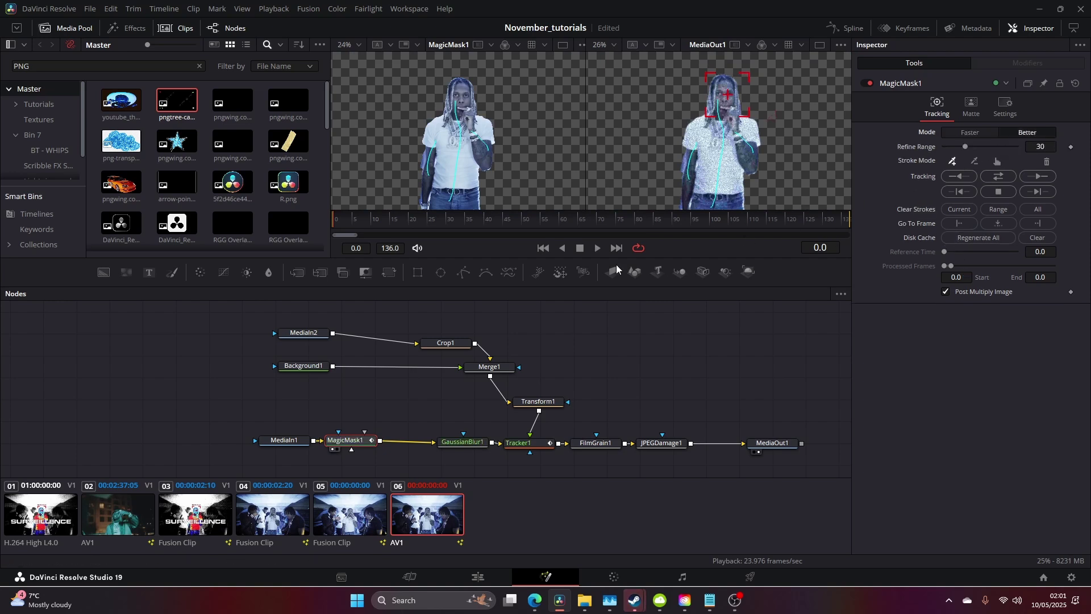
left_click(974, 162)
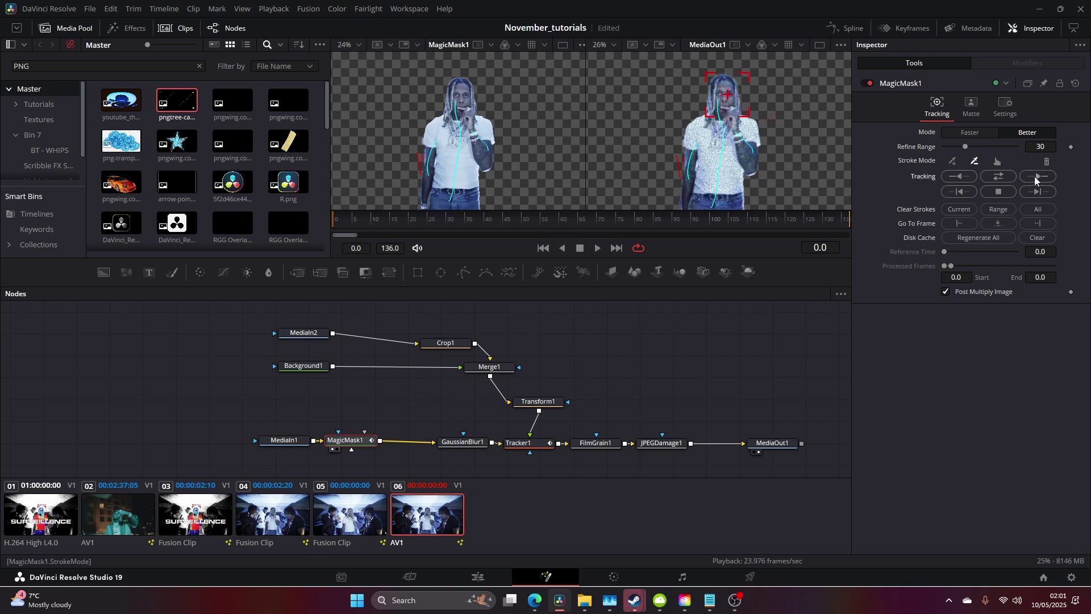
left_click(1037, 177)
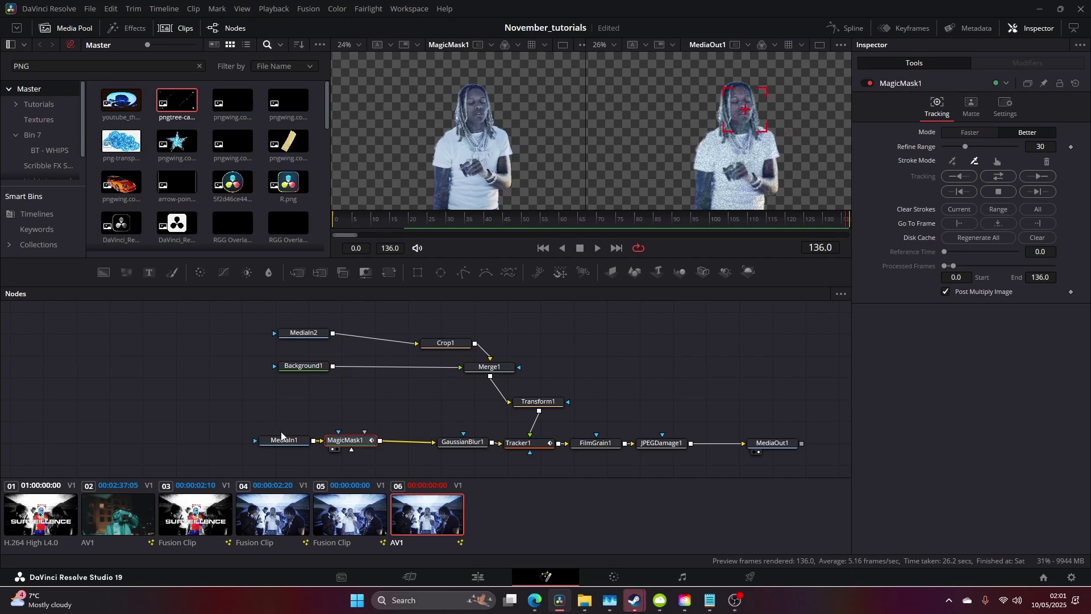
Move MediaIn1 and MagicMask1 back along the chain and add a False Color node between MagicMask1 and GaussianBlur1
left_click_drag(282, 436, 219, 437)
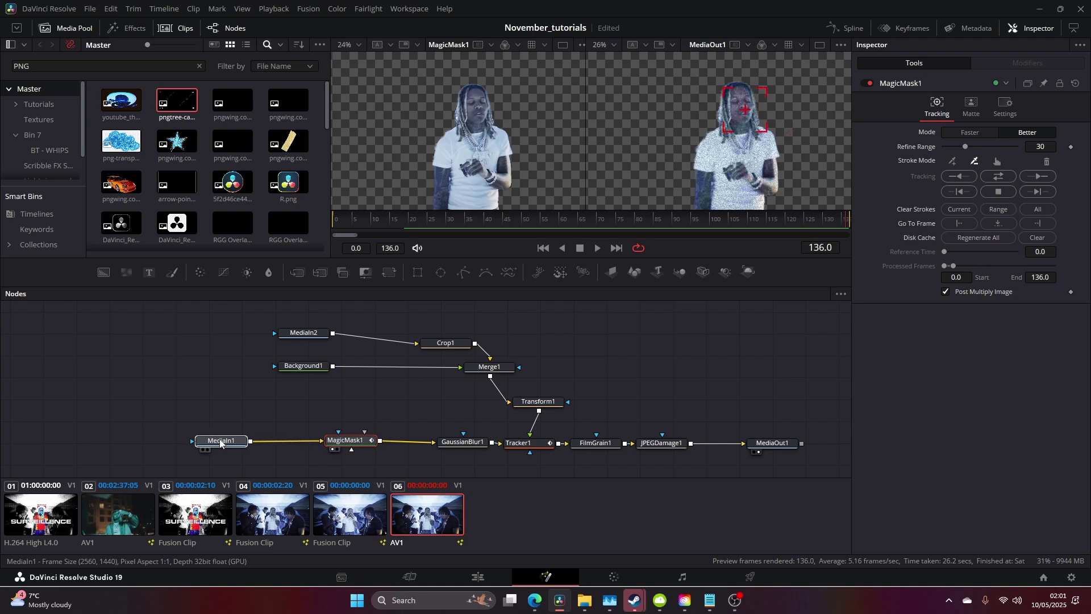
left_click(358, 441)
left_click_drag(358, 441, 335, 443)
key("shift+space")
type("fals")
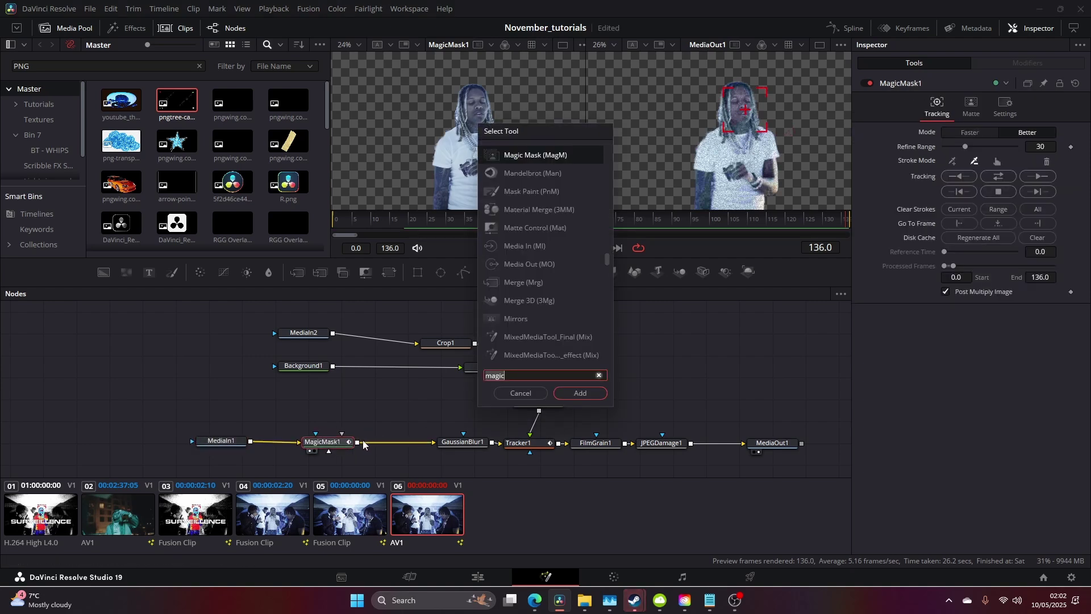
key("Return")
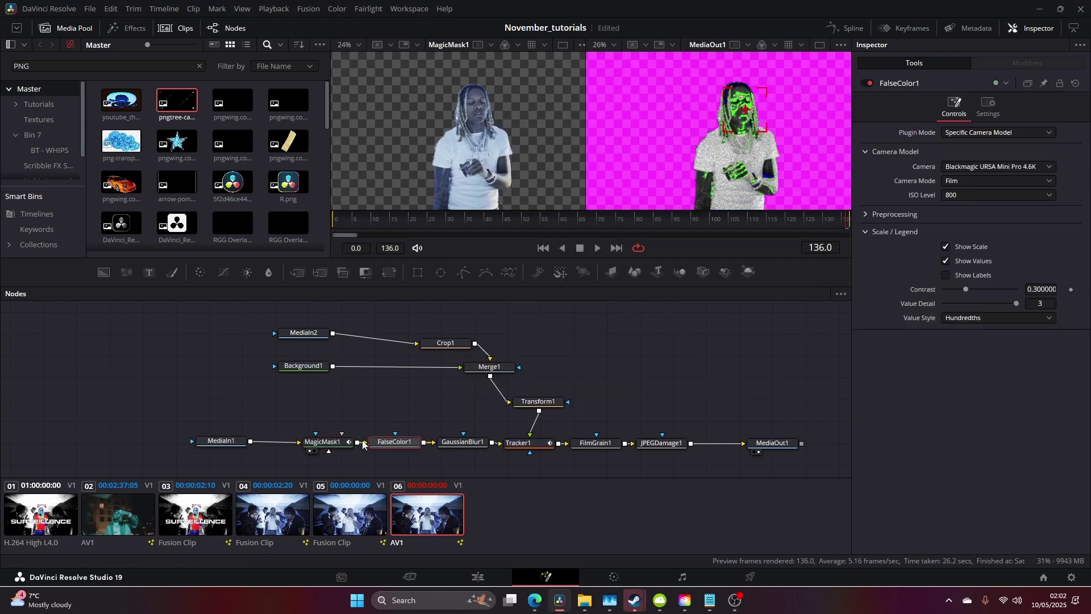
Set the FalseColor1 plugin mode to Creative
left_click(1003, 132)
left_click(980, 146)
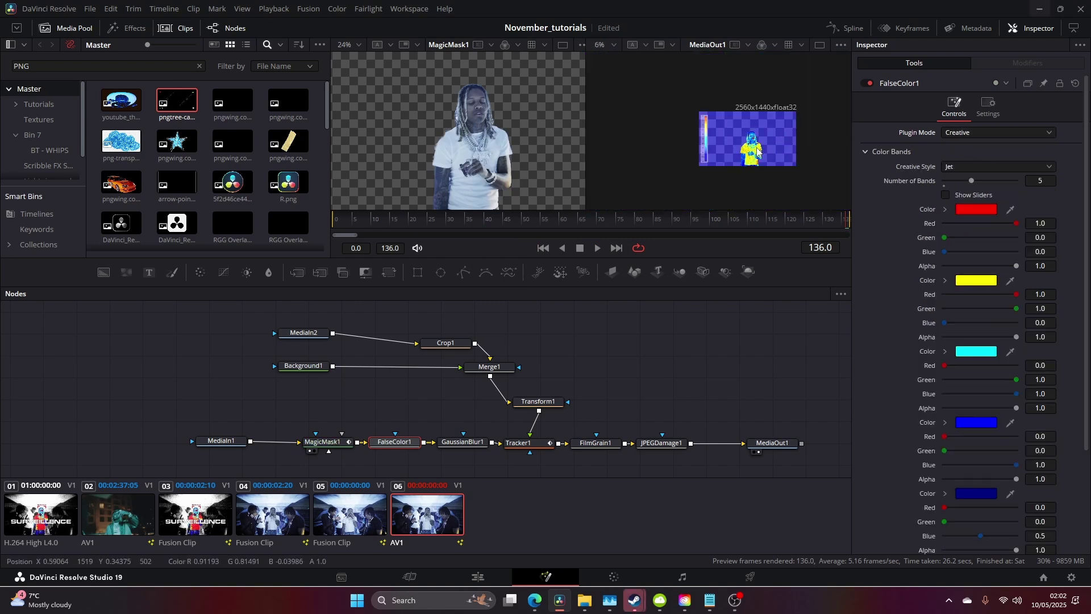
scroll(949, 307, "down", 3)
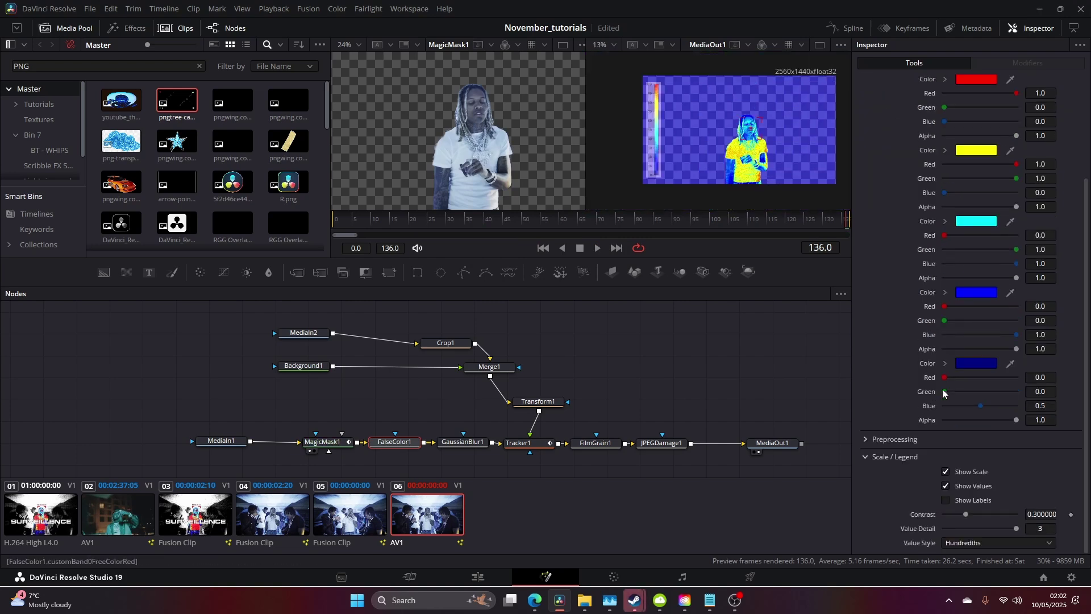
Turn off Show Values in the Scale / Legend settings of FalseColor1
left_click(947, 486)
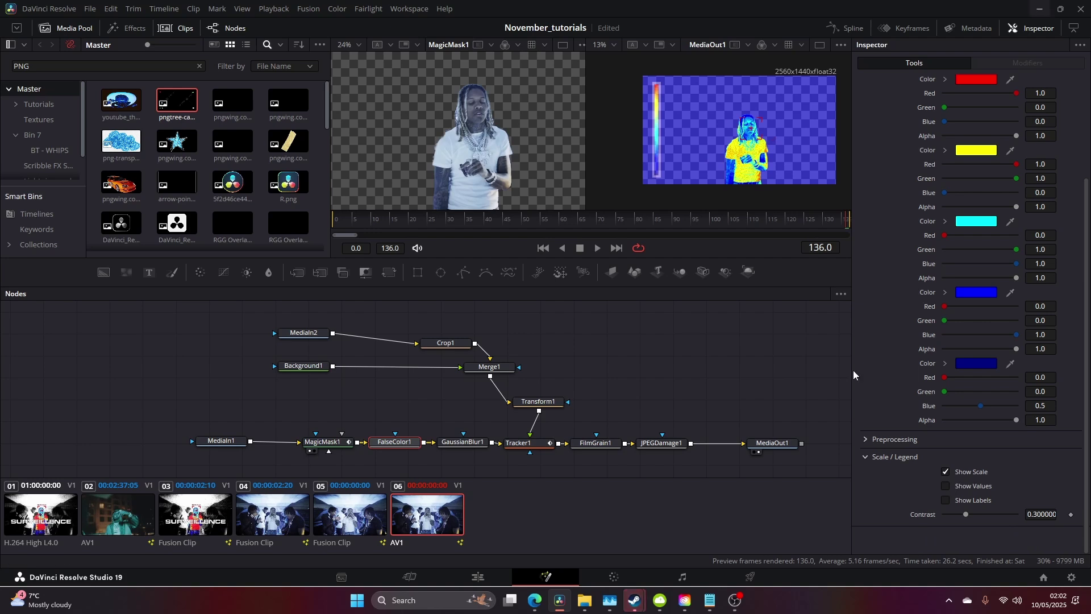
scroll(627, 129, "up", 2)
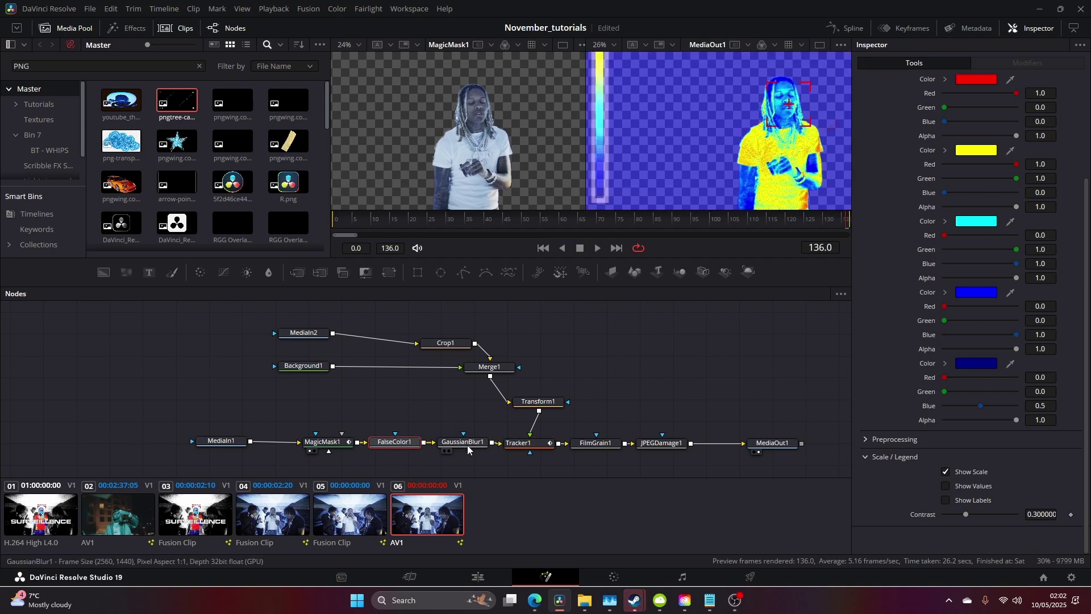
Display GaussianBlur1 in the MagicMask1 viewer, and move MediaIn1, MagicMask1 and FalseColor1 back along the chain
left_click(444, 451)
left_click_drag(195, 415, 389, 449)
left_click_drag(376, 440, 317, 439)
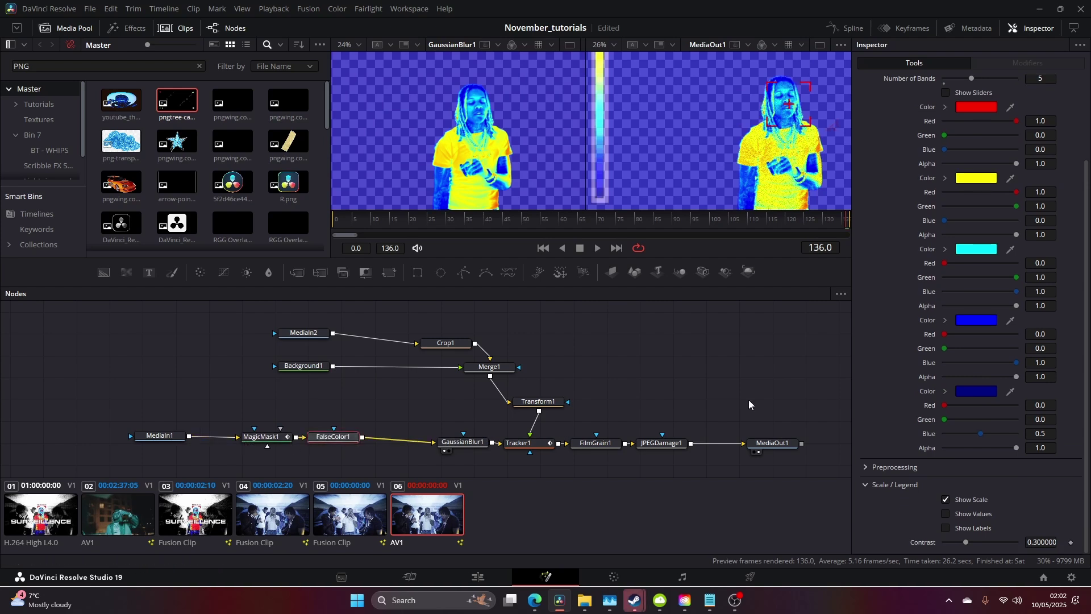
Change the dark blue final colour band of FalseColor1 to black (#000000)
left_click(984, 393)
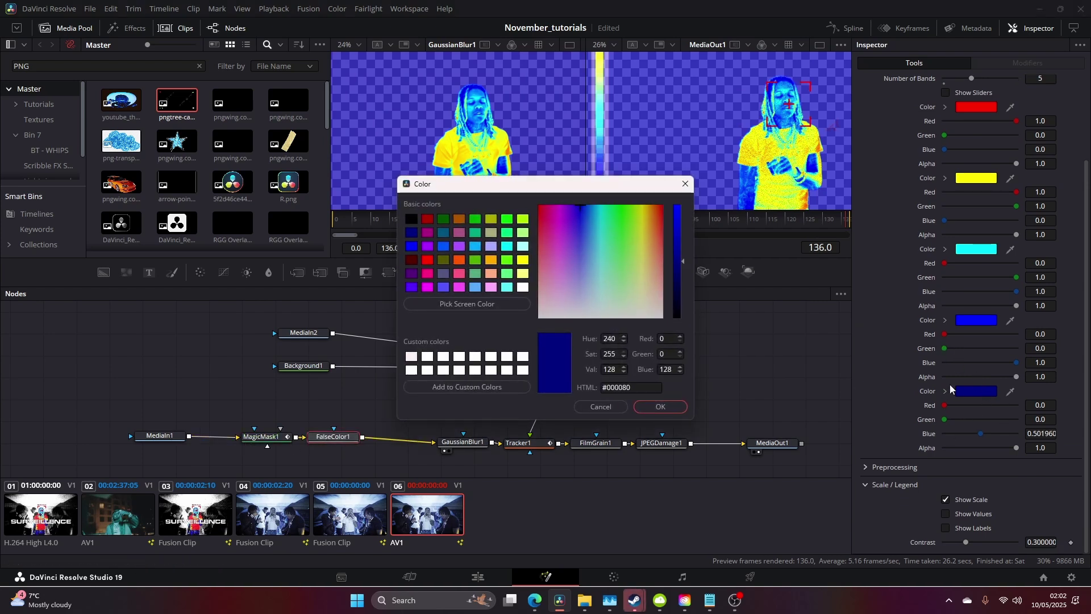
left_click_drag(677, 267, 677, 325)
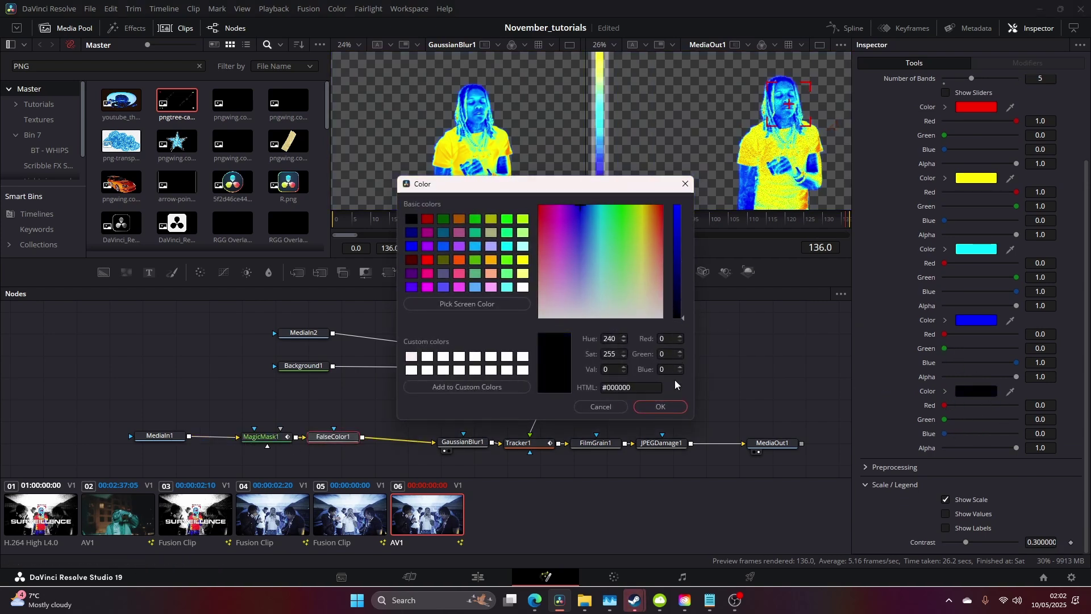
left_click(660, 407)
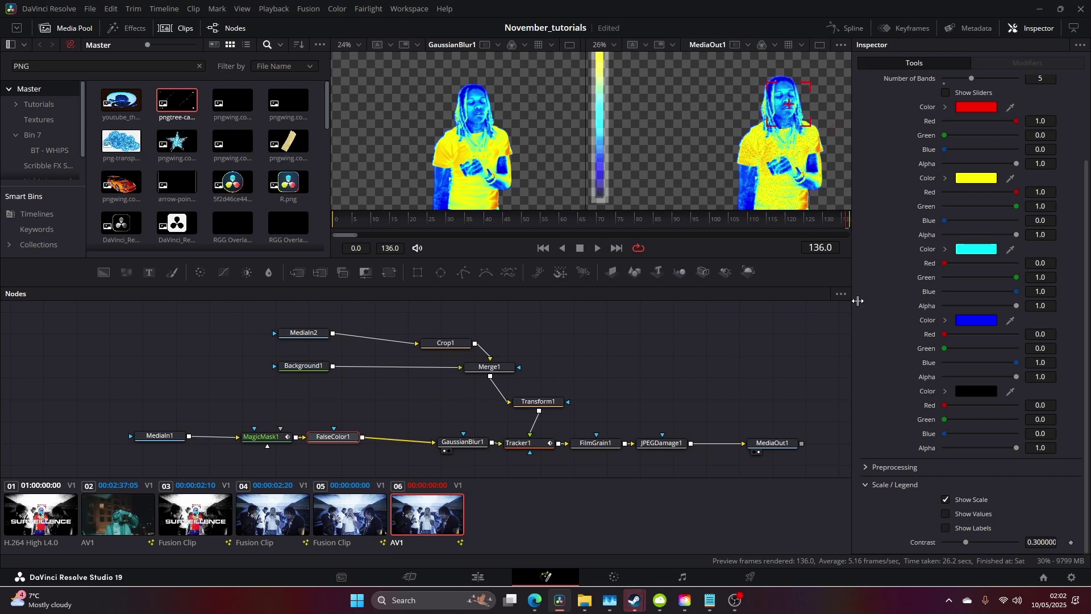
Adjust FalseColor1's preprocessing levels, undoing unwanted changes and leaving White Level at 0.857
left_click(866, 466)
left_click_drag(978, 438, 1003, 456)
key("ctrl+z")
key("ctrl+z")
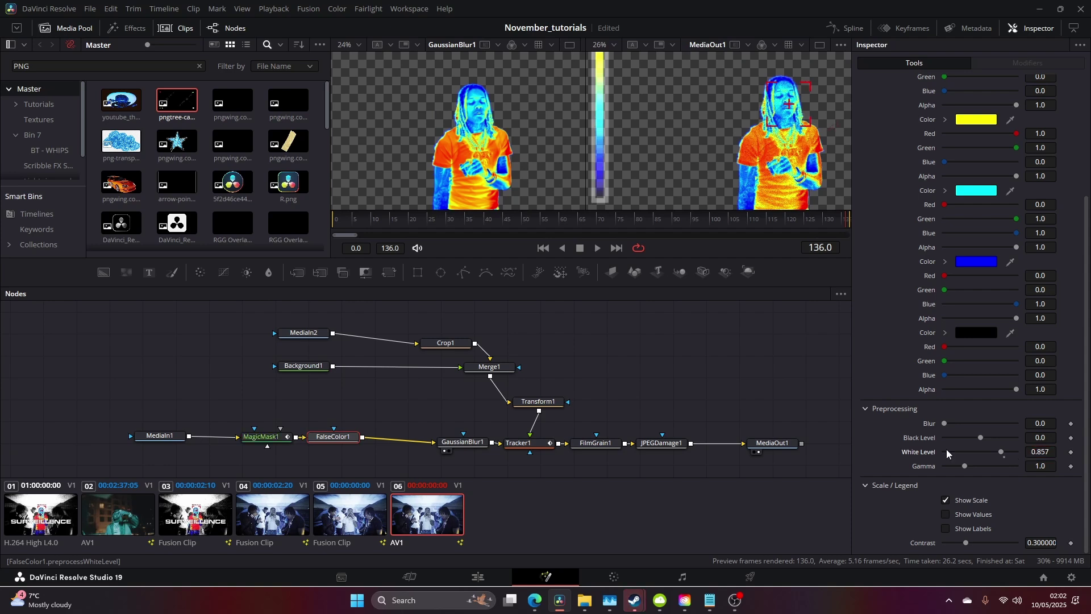
scroll(669, 317, "down", 3)
Duplicate MediaIn1 and merge the copy with the GaussianBlur1 output ahead of Tracker1
left_click(145, 360)
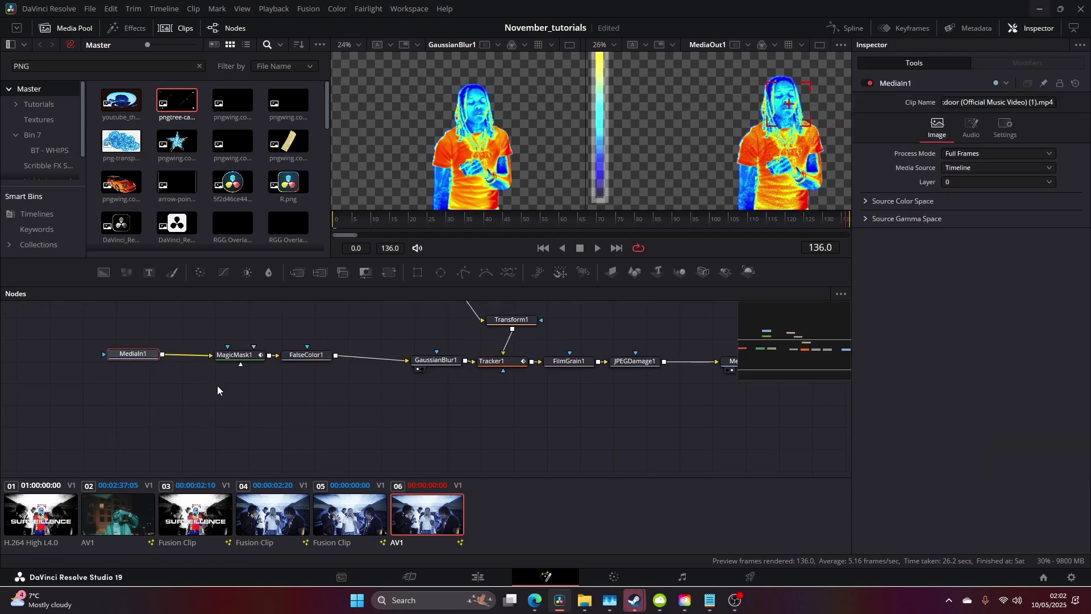
key("ctrl+v")
left_click_drag(216, 380, 346, 405)
left_click_drag(153, 378, 203, 410)
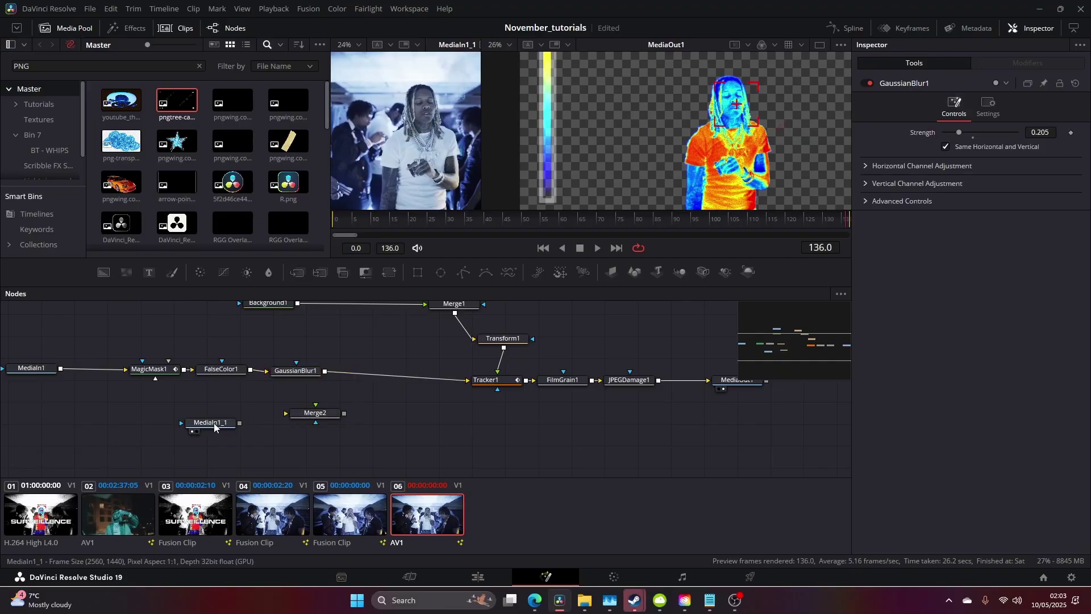
left_click_drag(216, 426, 405, 383)
Delete the disconnected Merge2 node and move MediaIn1_1 below the main chain near Merge3
left_click(327, 417)
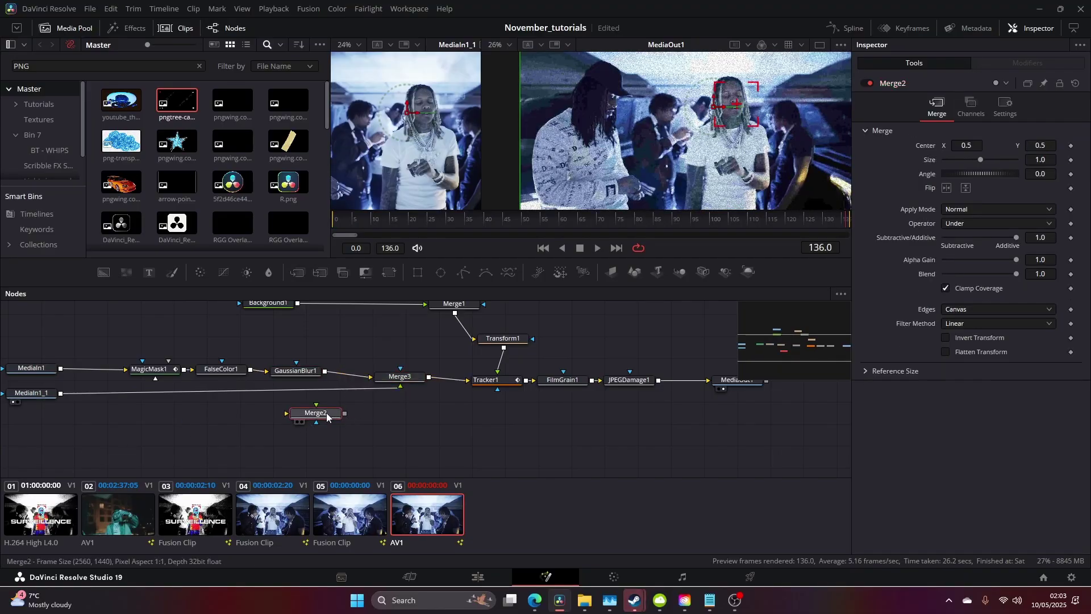
key("Delete")
left_click_drag(31, 392, 332, 417)
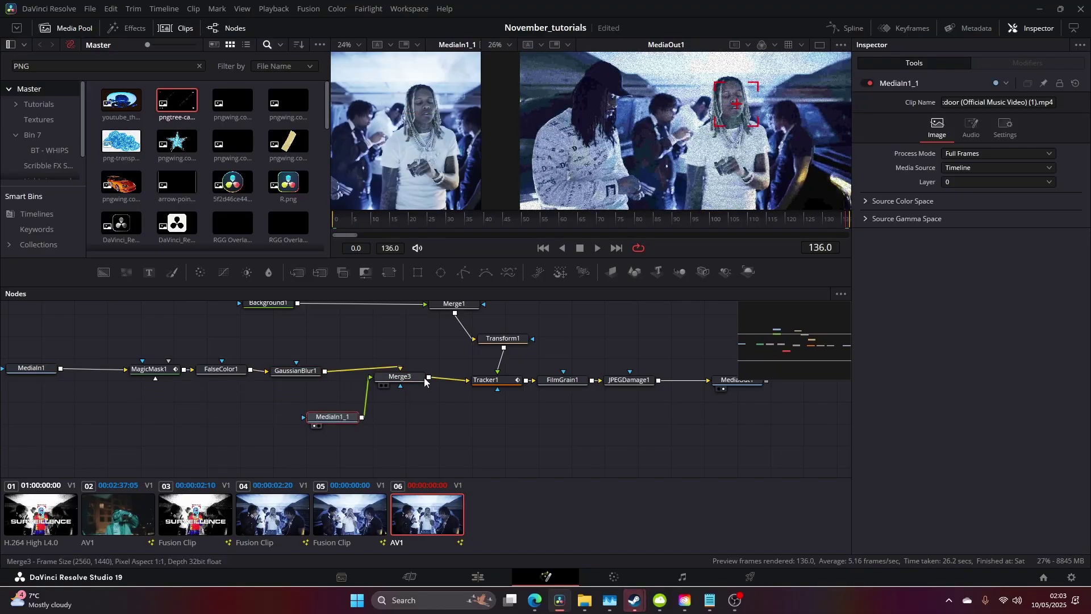
Set the Operator of Merge3 to Under so the original footage sits behind the false-coloured man
left_click(424, 380)
left_click(966, 209)
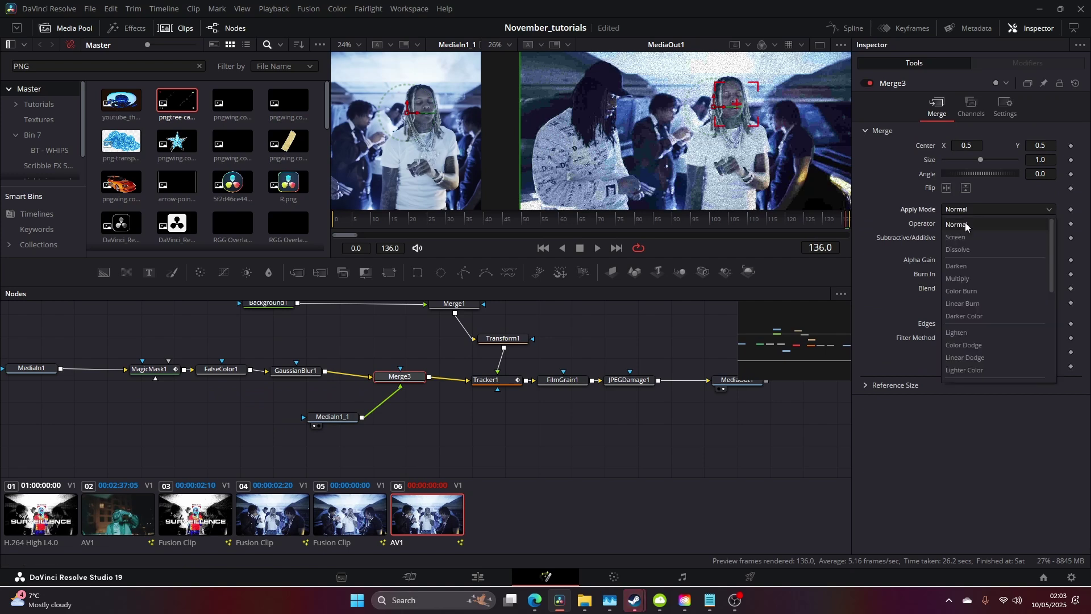
left_click(973, 223)
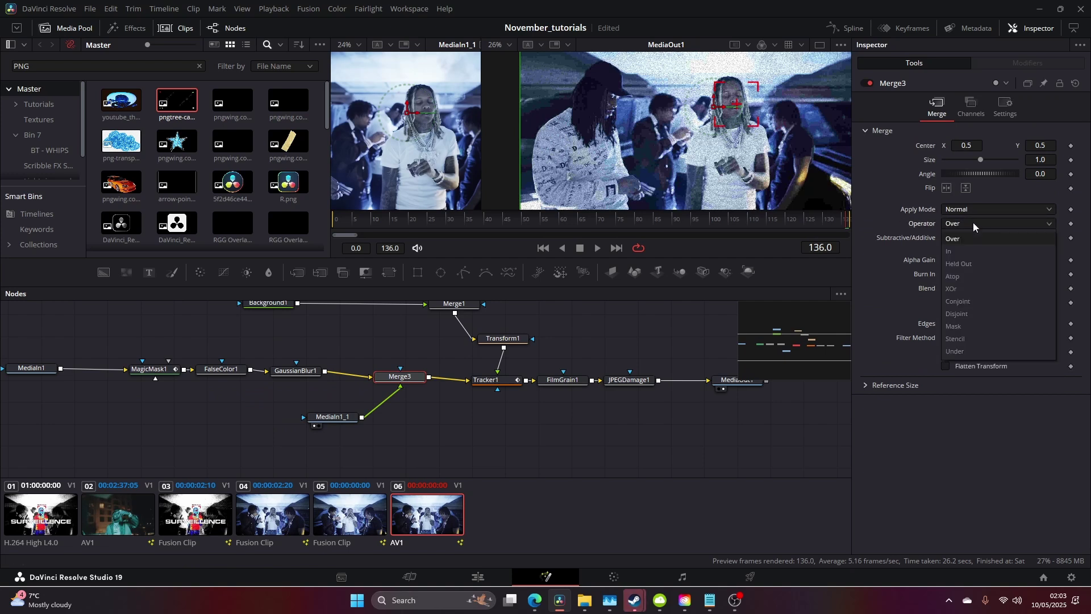
left_click(955, 351)
Inspect the merged image in the MediaOut1 viewer and play the composition from frame 6
scroll(663, 152, "down", 2)
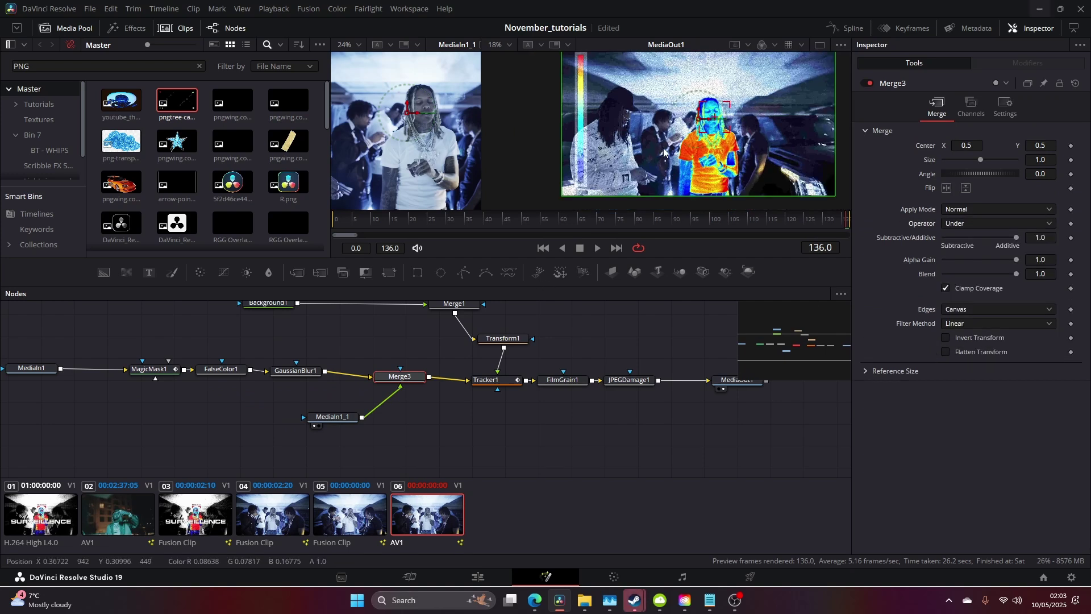
scroll(595, 137, "up", 2)
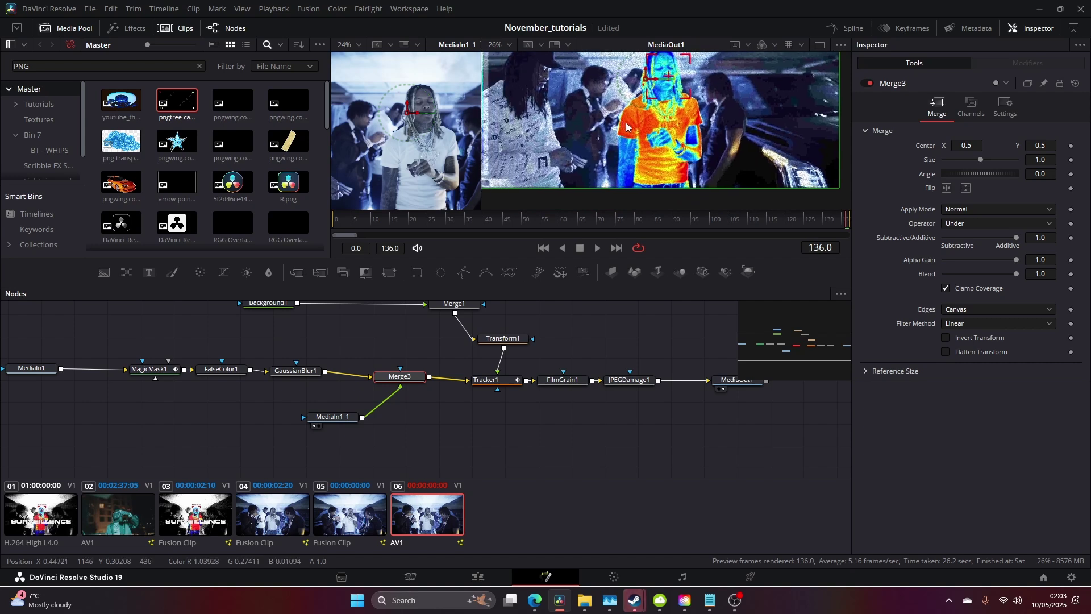
left_click_drag(626, 122, 631, 154)
left_click(350, 221)
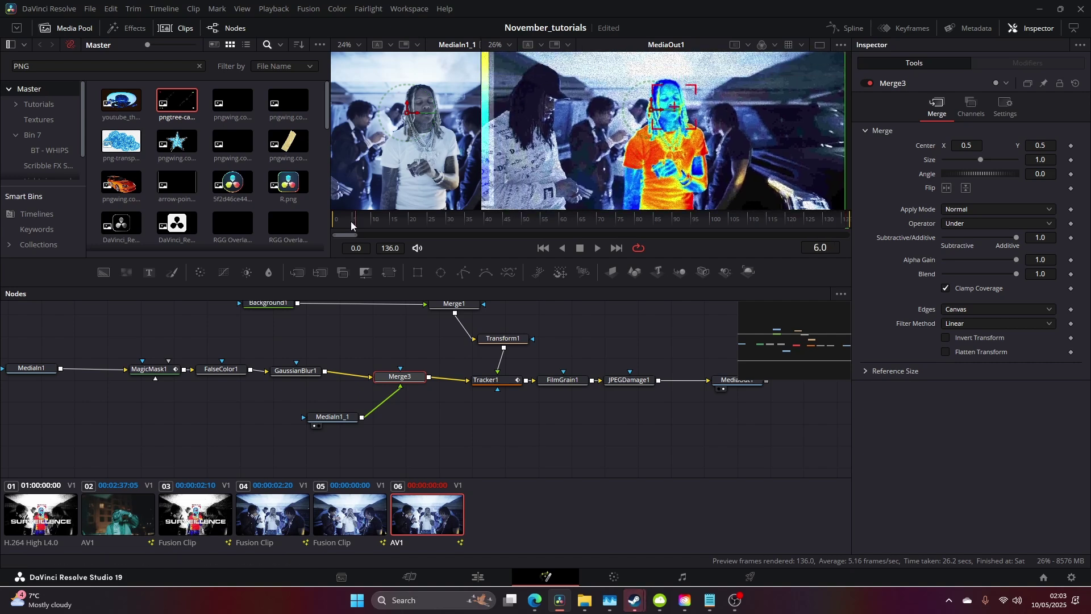
key("space")
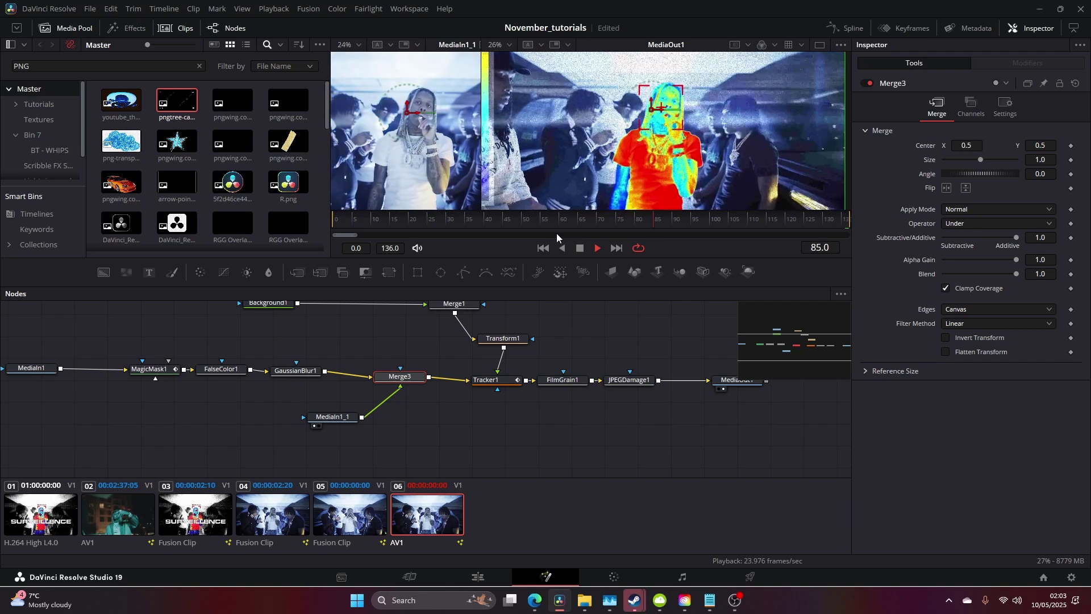
key("space")
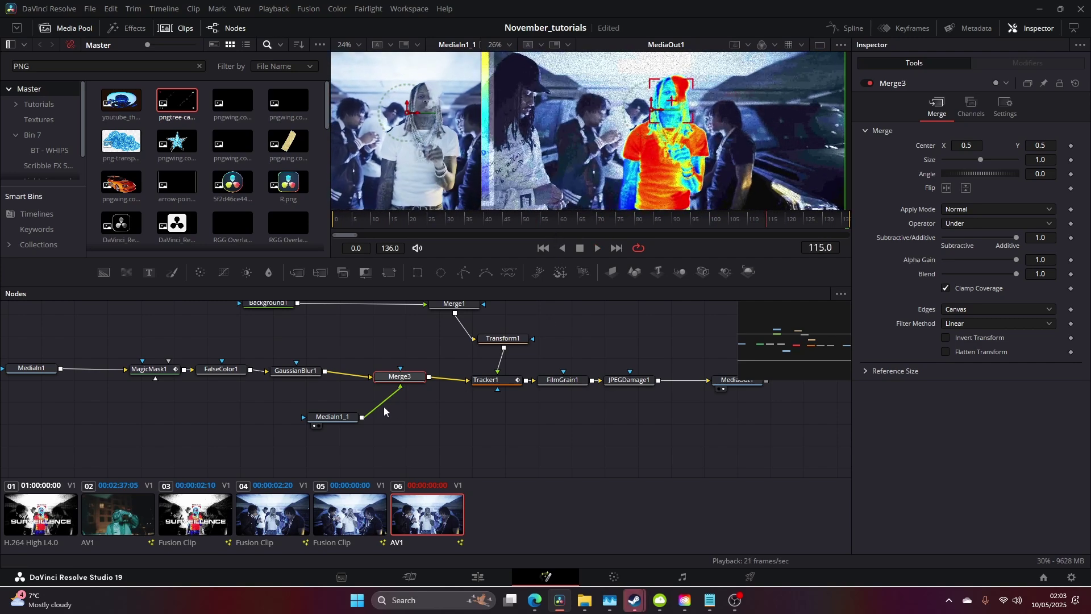
Add a Color Corrector after MediaIn1_1 with a green tint at 0.9568 strength and saturation at 0.55
left_click(343, 419)
left_click_drag(343, 423, 294, 439)
key("shift+space")
type("fals")
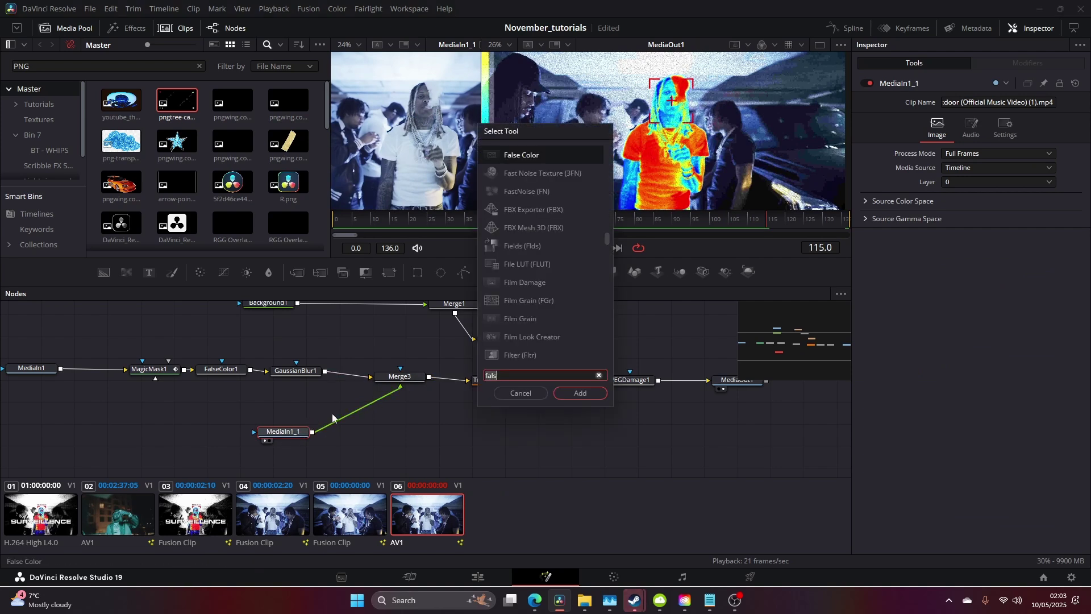
double_click(543, 377)
type("cc")
left_click(585, 392)
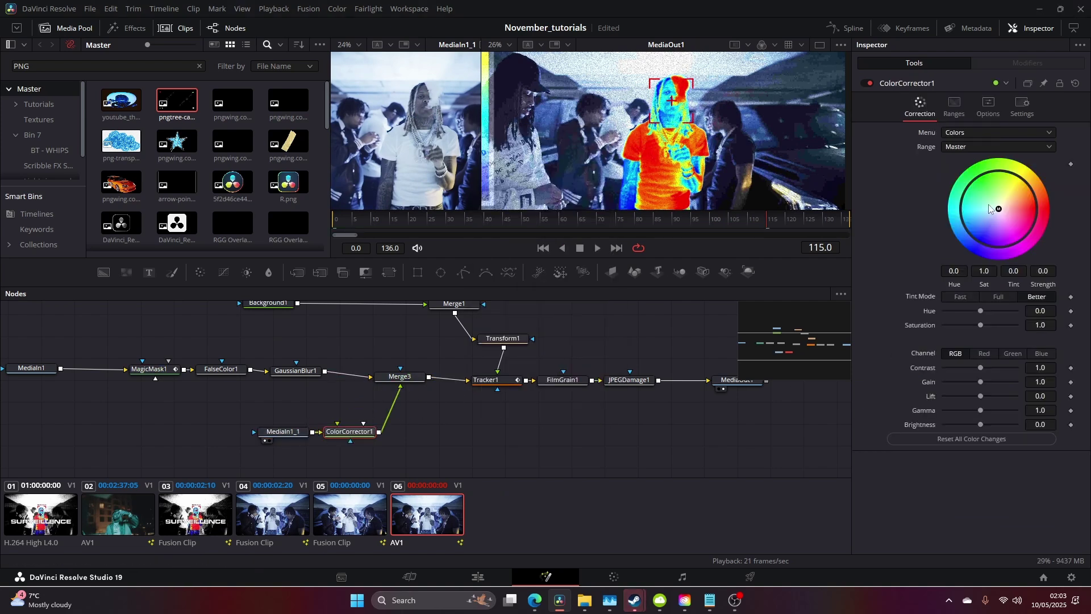
left_click_drag(994, 211, 969, 188)
left_click_drag(979, 325, 964, 328)
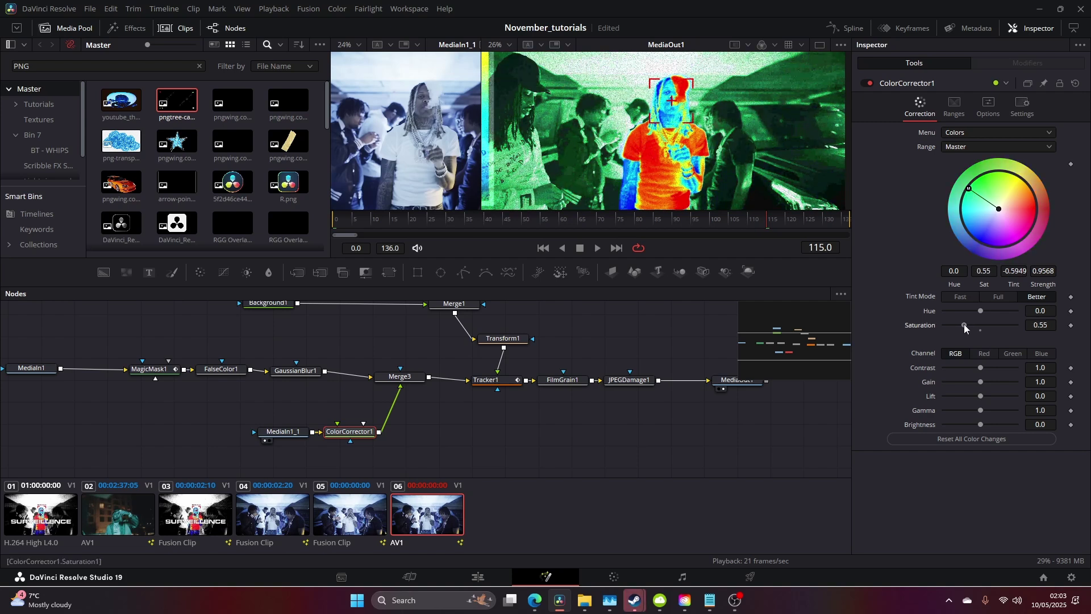
Add a Glow node between JPEGDamage1 and MediaOut1 and set its Glow Size to 3.9
left_click_drag(645, 400, 501, 401)
left_click_drag(581, 384, 666, 389)
left_click(485, 382)
key("shift+space")
type("cc")
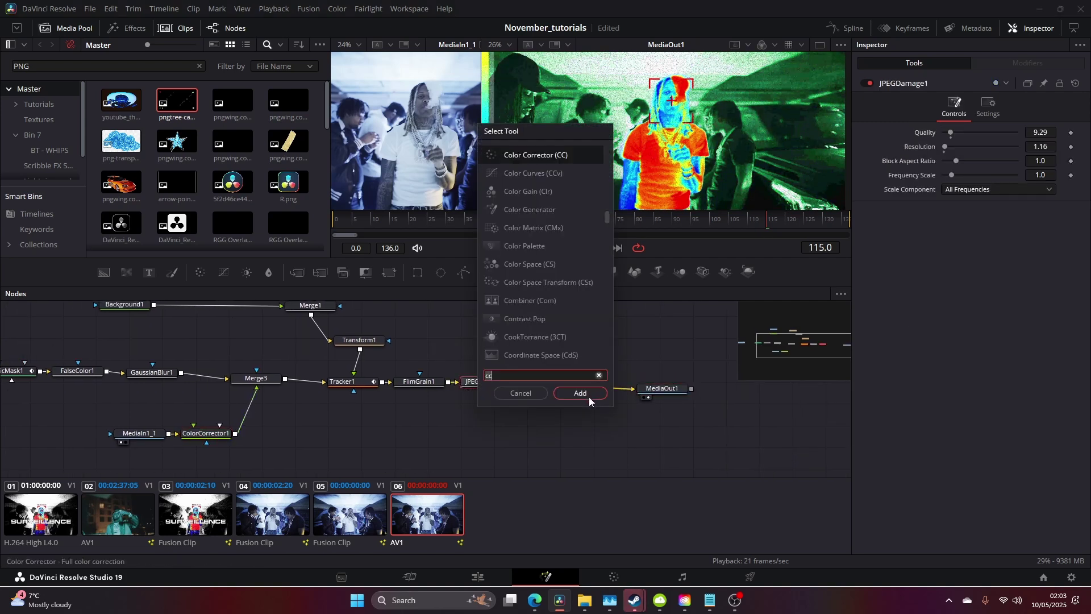
key("BackSpace")
key("BackSpace")
type("glow")
left_click(589, 393)
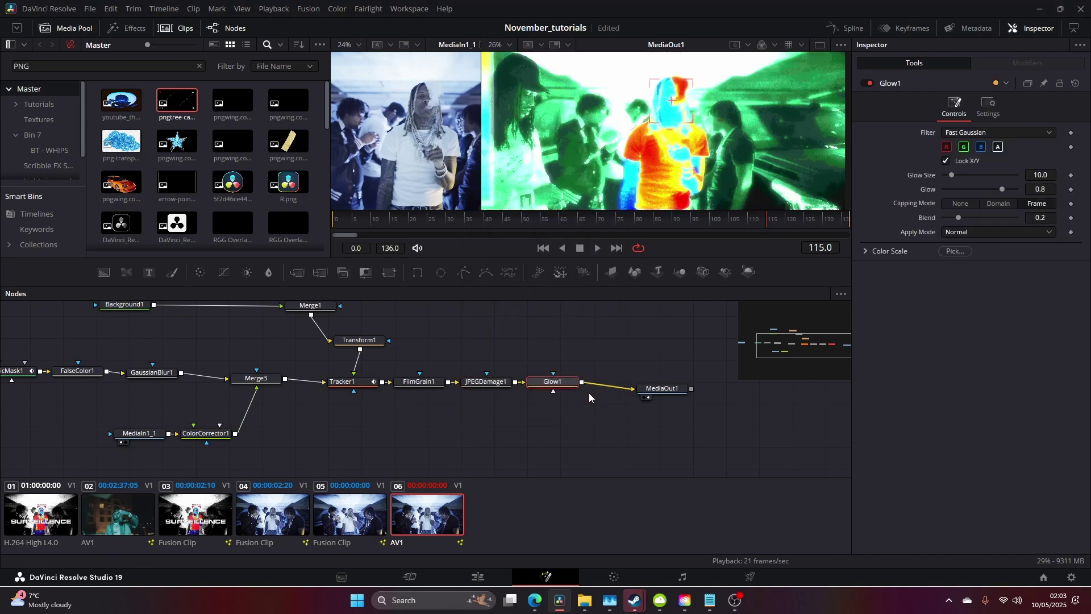
left_click_drag(949, 176, 948, 177)
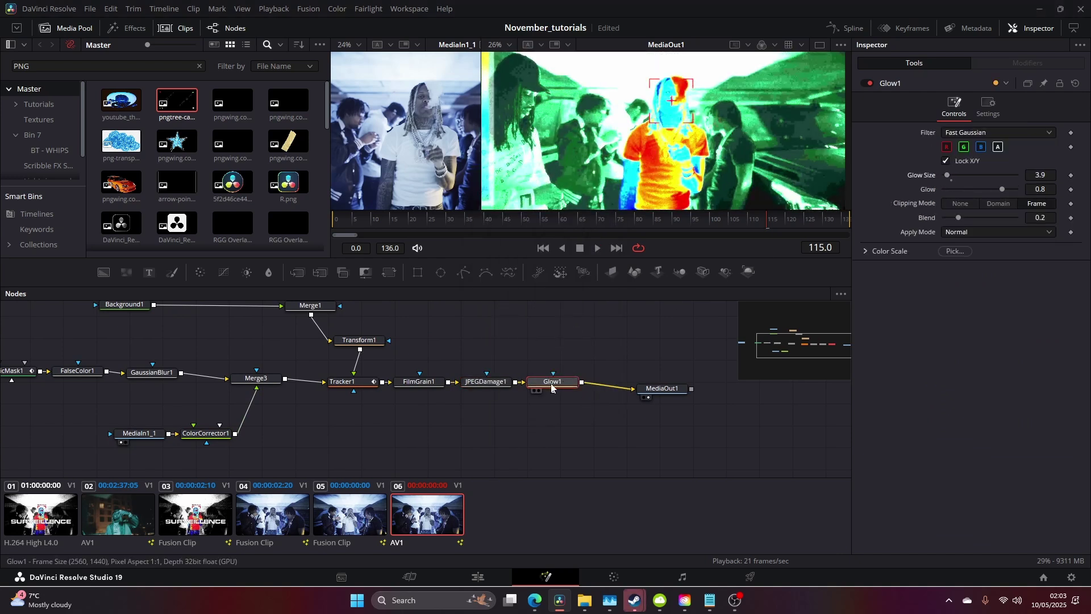
Move Glow1 between Tracker1 and FilmGrain1, and set its Glow to 0.591 and Glow Size to 2.4
left_click_drag(552, 385, 431, 412)
left_click_drag(500, 402, 506, 380)
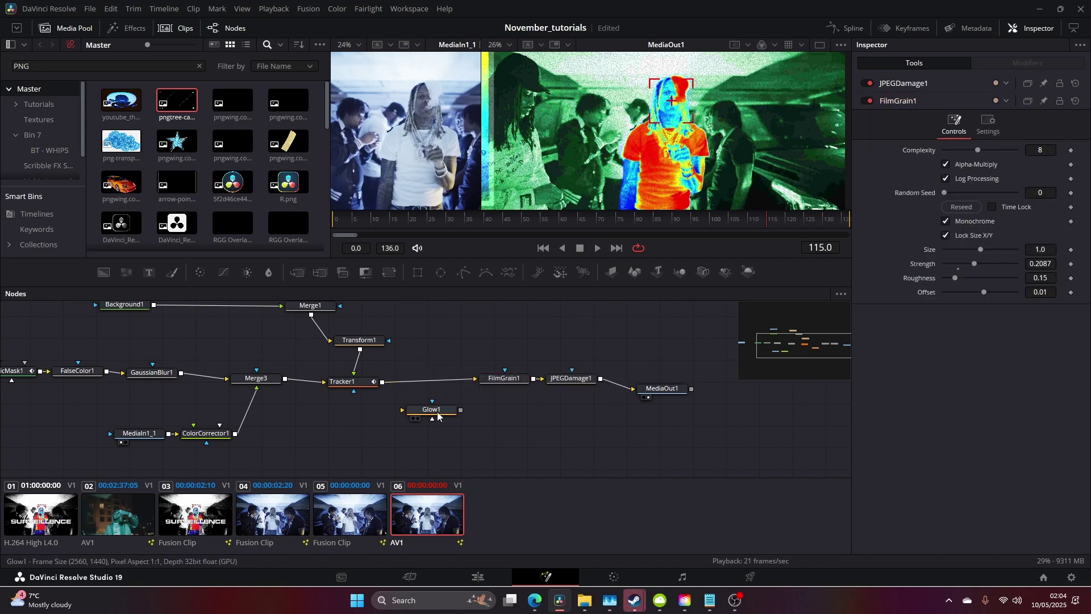
left_click_drag(432, 409, 429, 379)
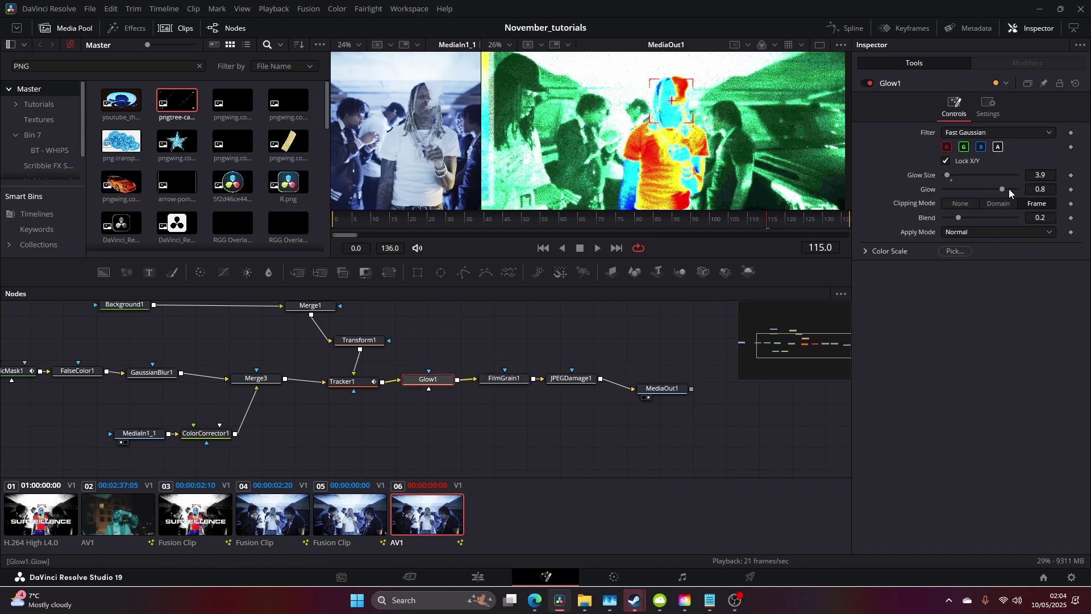
left_click_drag(1008, 189, 948, 173)
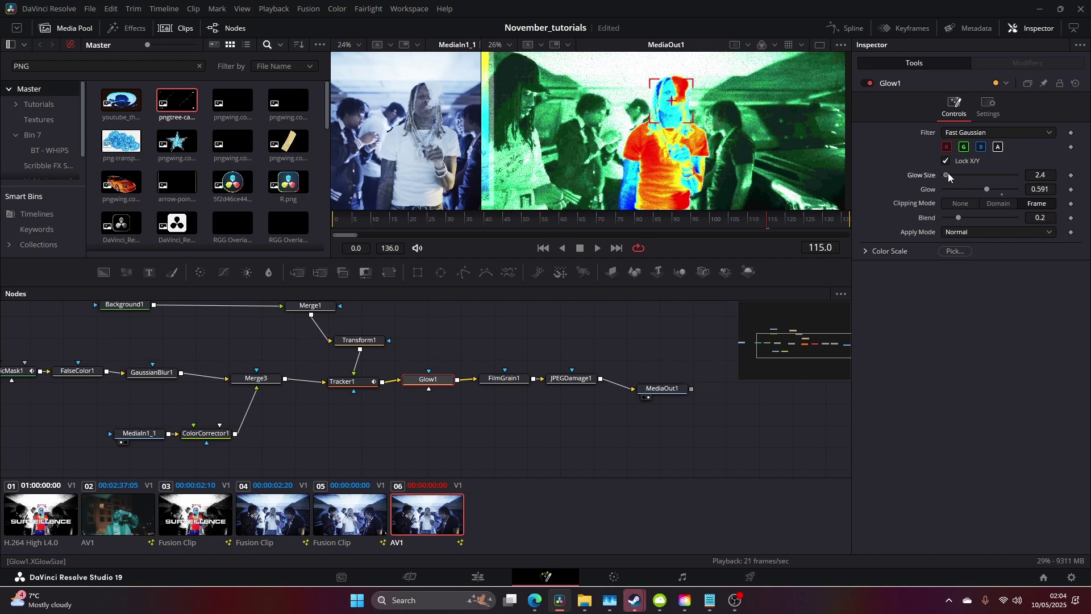
Add a Grain node between JPEGDamage1 and MediaOut1 and raise its Power to 19.06
left_click_drag(664, 390, 724, 387)
left_click(571, 378)
key("shift+space")
type("glow")
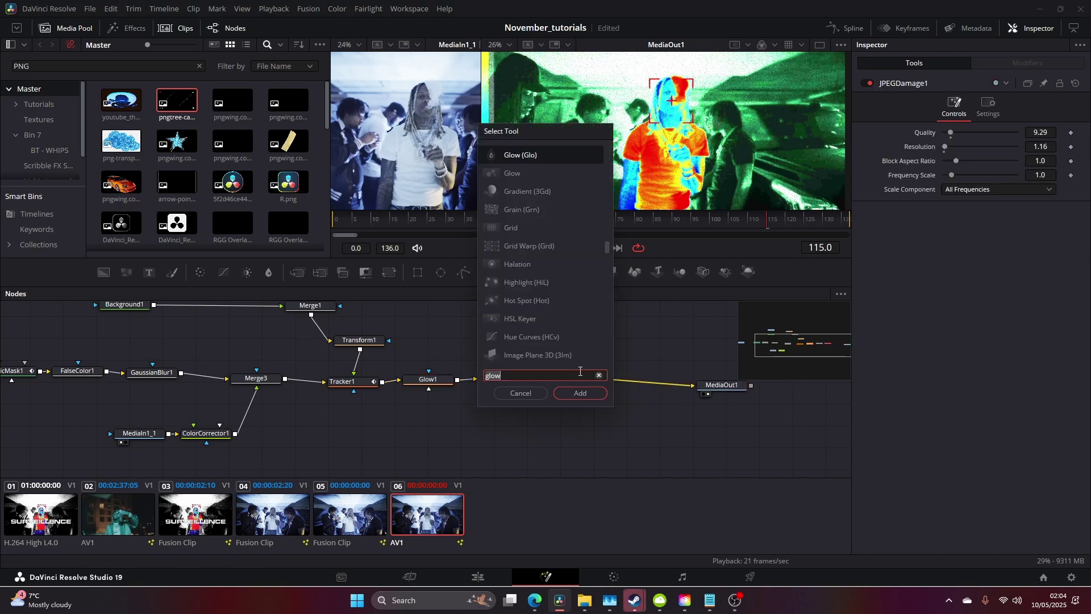
key("BackSpace")
key("BackSpace")
key("BackSpace")
key("BackSpace")
type("grain")
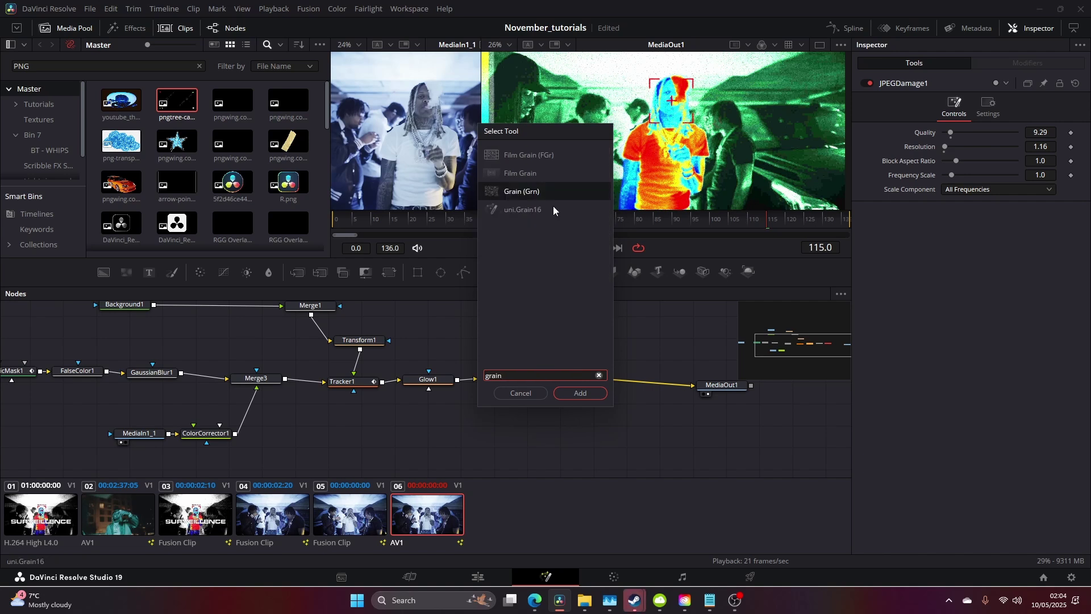
left_click(593, 395)
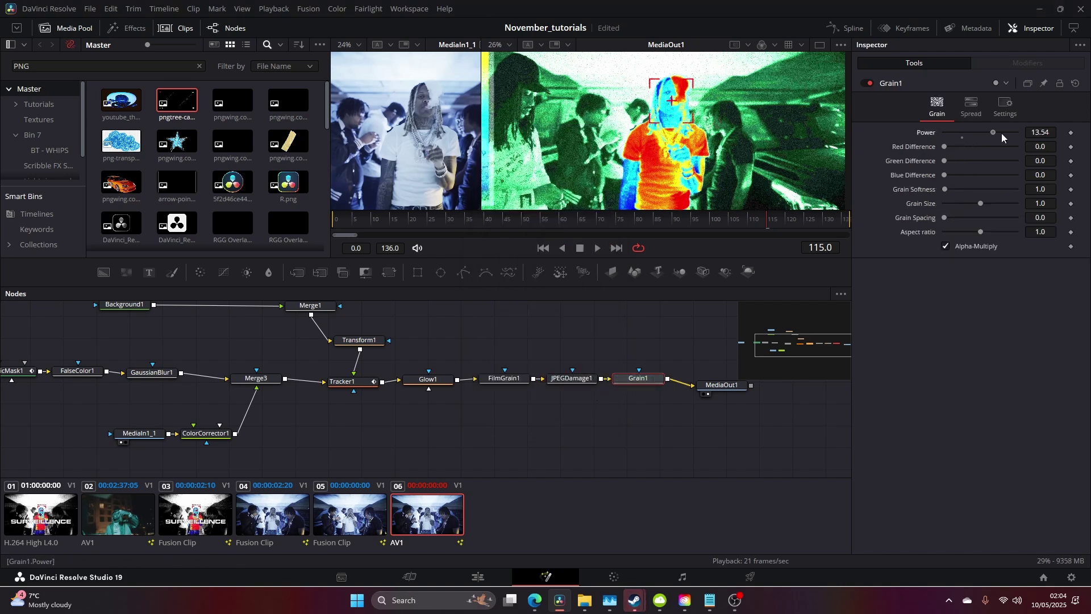
left_click_drag(1008, 134, 1017, 134)
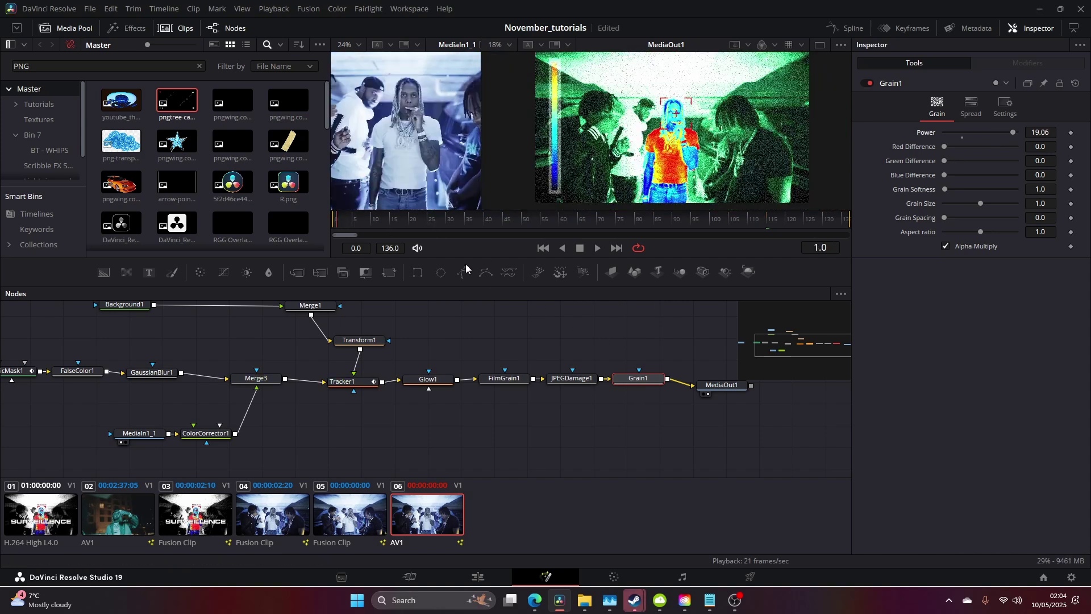
left_click(477, 577)
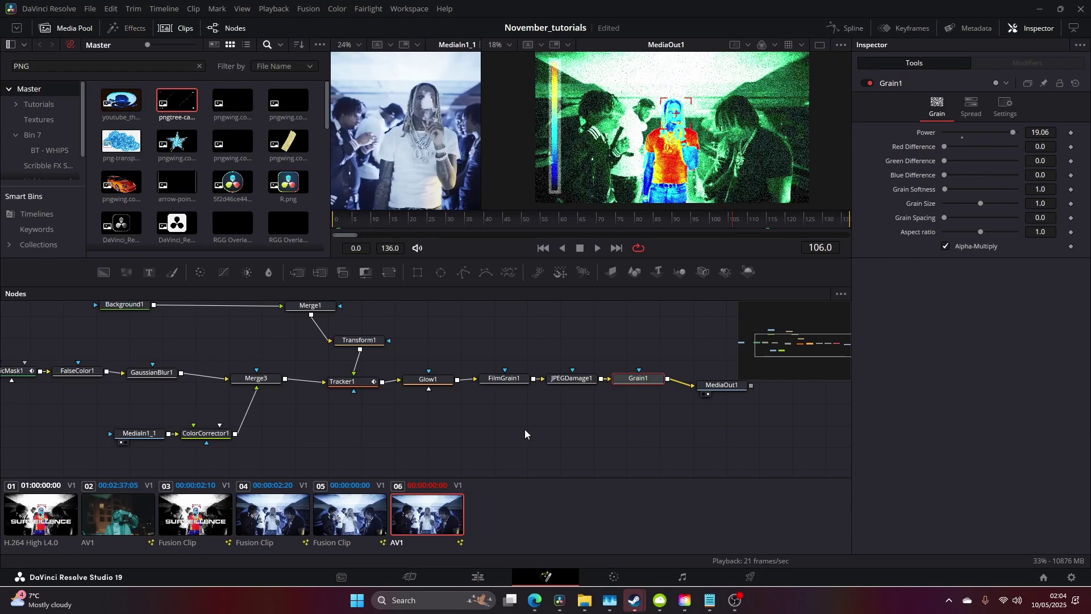
Shift Glow1, FilmGrain1, JPEGDamage1 and Grain1 further along the chain to make room after Tracker1
left_click_drag(525, 429, 612, 453)
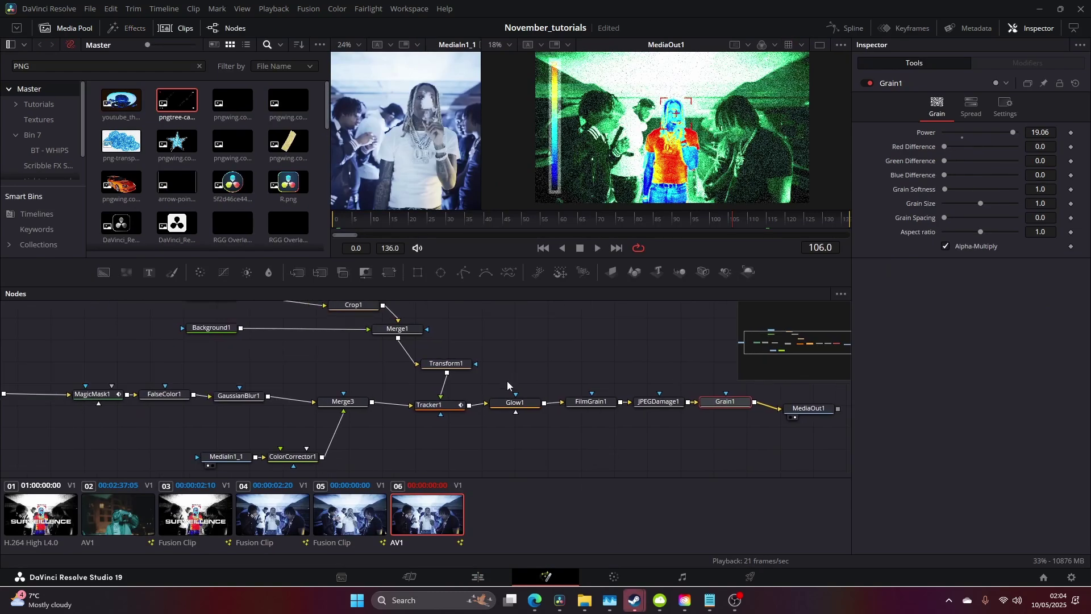
left_click_drag(504, 376, 848, 407)
left_click_drag(503, 368, 717, 418)
left_click_drag(514, 403, 627, 404)
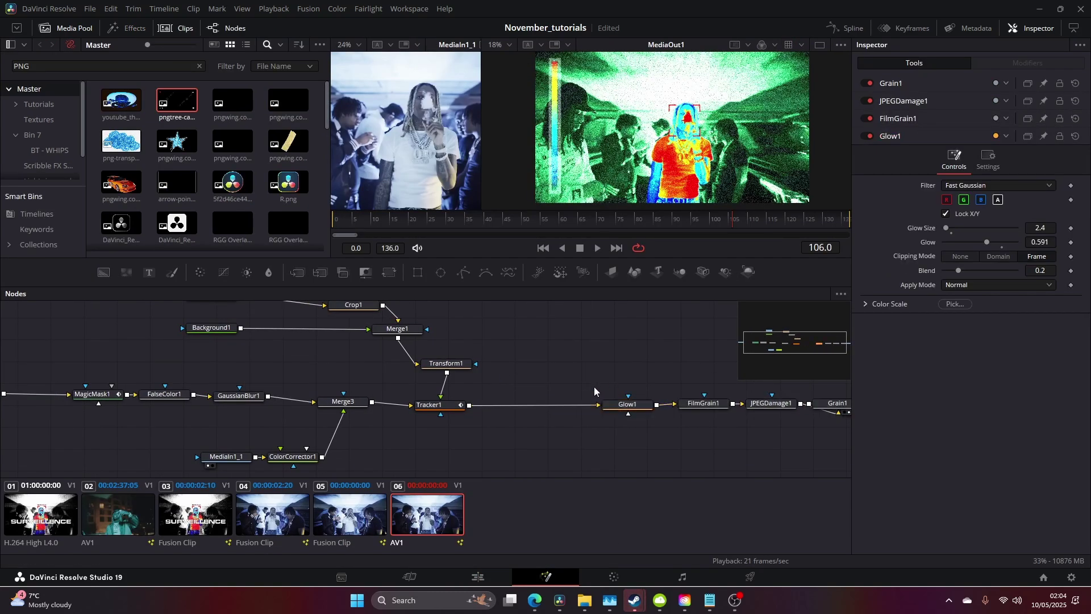
left_click(445, 409)
key("shift+space")
type("grain")
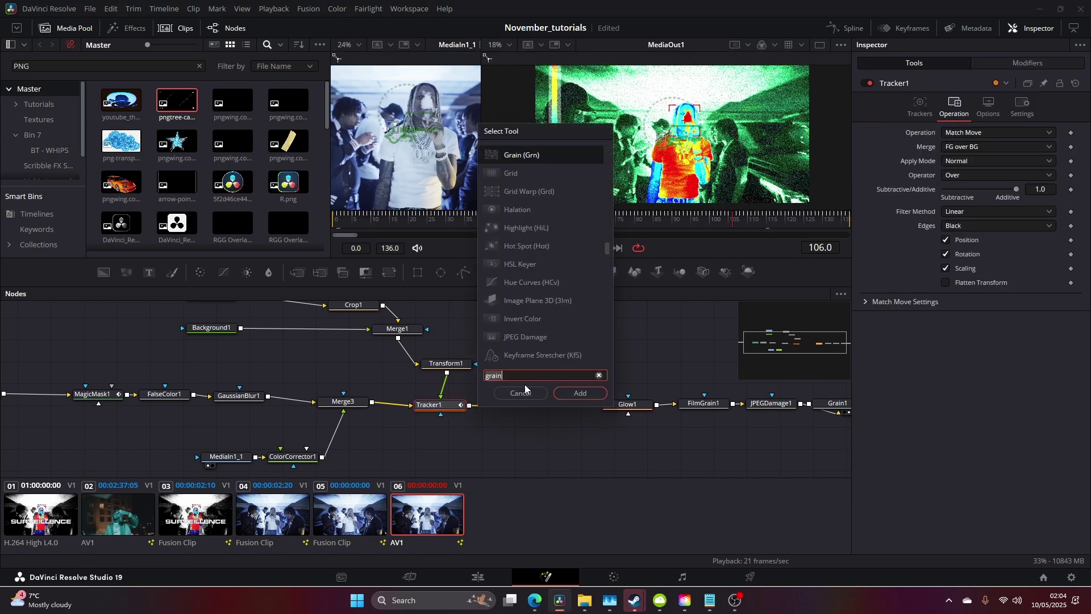
left_click(523, 388)
Add a Text node below Background1 with a TimeCode modifier on its text and merge it over Merge1's output
left_click_drag(381, 356, 511, 404)
left_click_drag(287, 324, 540, 398)
left_click_drag(535, 382, 514, 360)
left_click(576, 368)
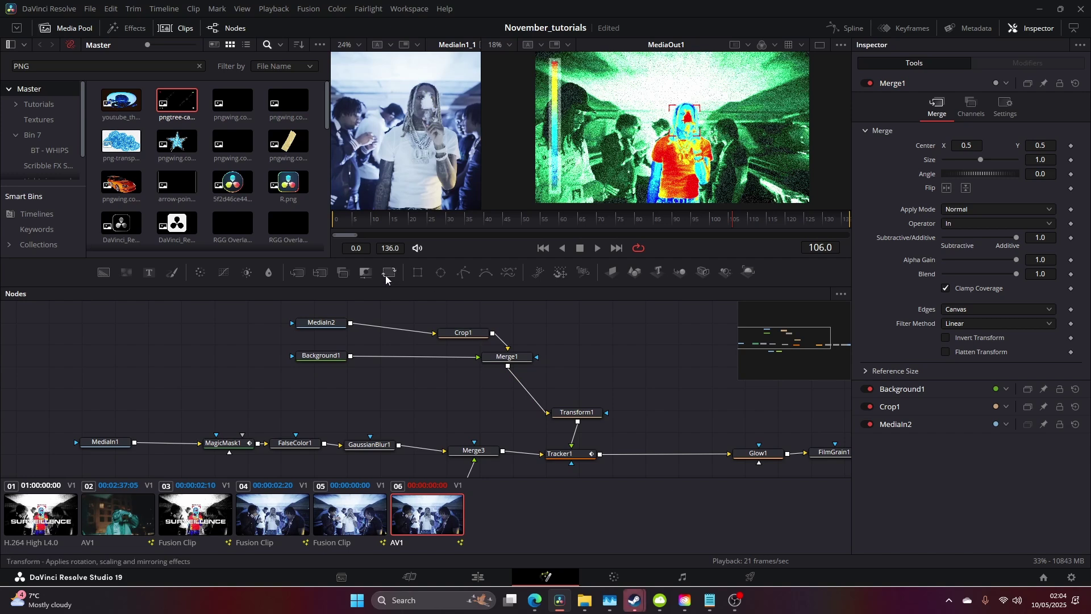
left_click(149, 273)
left_click_drag(560, 371, 381, 393)
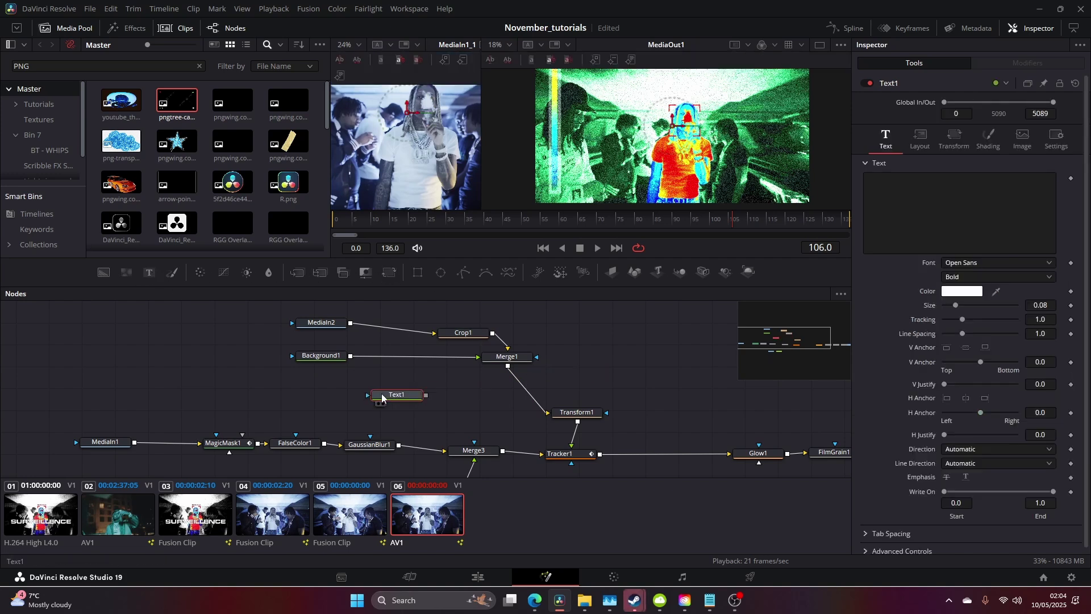
right_click(940, 196)
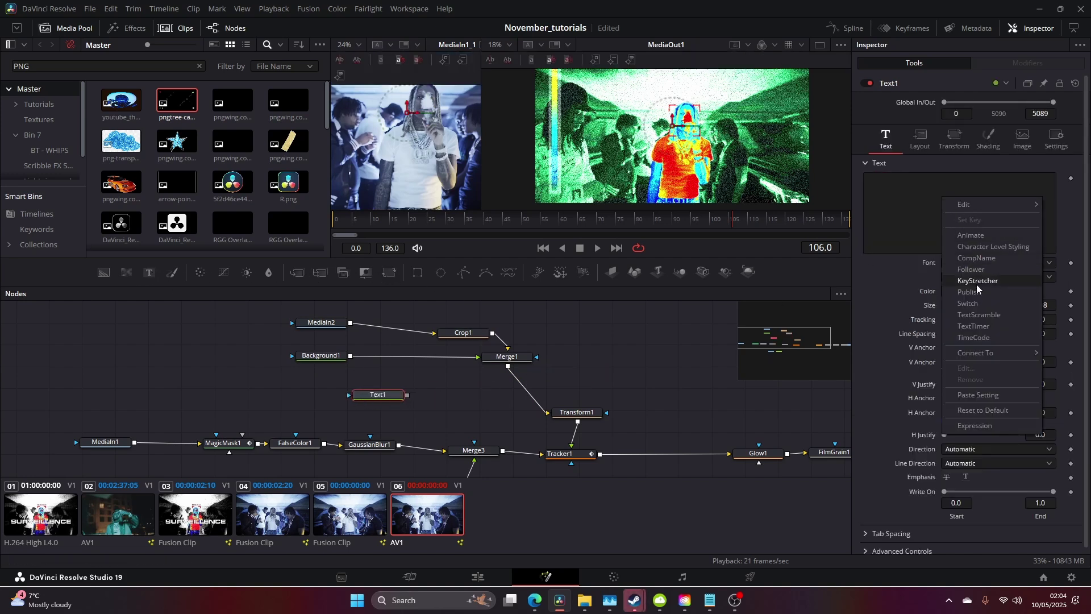
left_click(968, 338)
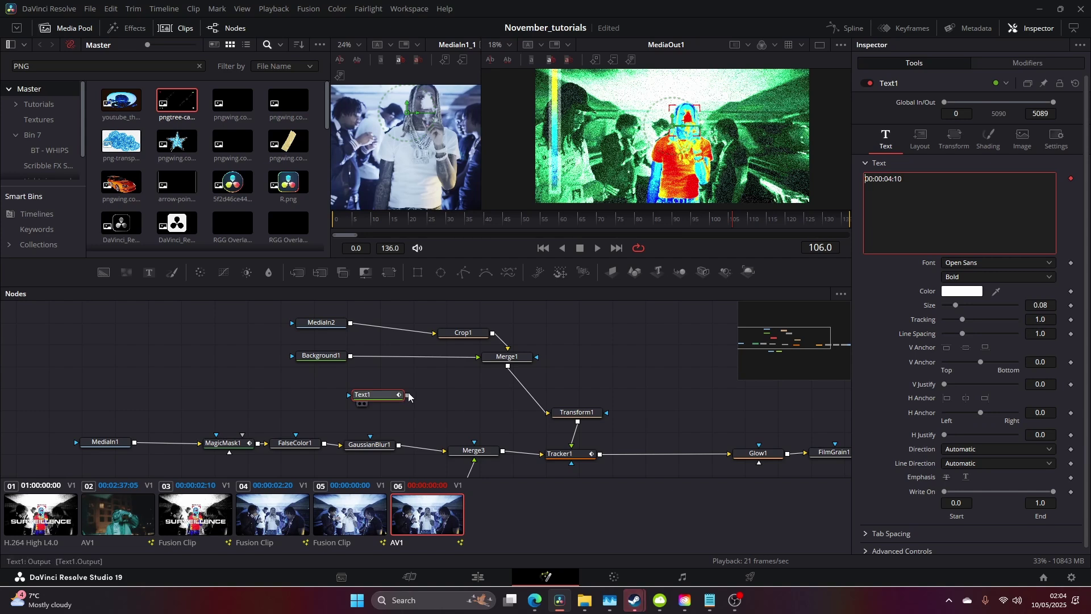
left_click_drag(397, 402, 532, 391)
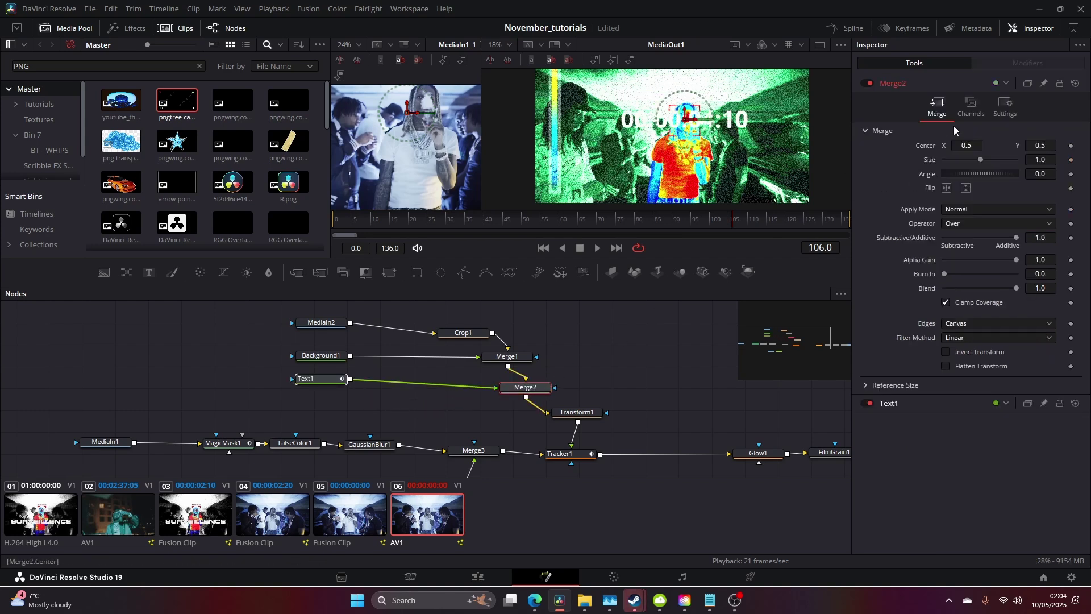
Set the timecode text's size to 0.022 and its colour to red #ff0000
left_click(318, 378)
left_click_drag(1035, 299, 1017, 298)
left_click(966, 284)
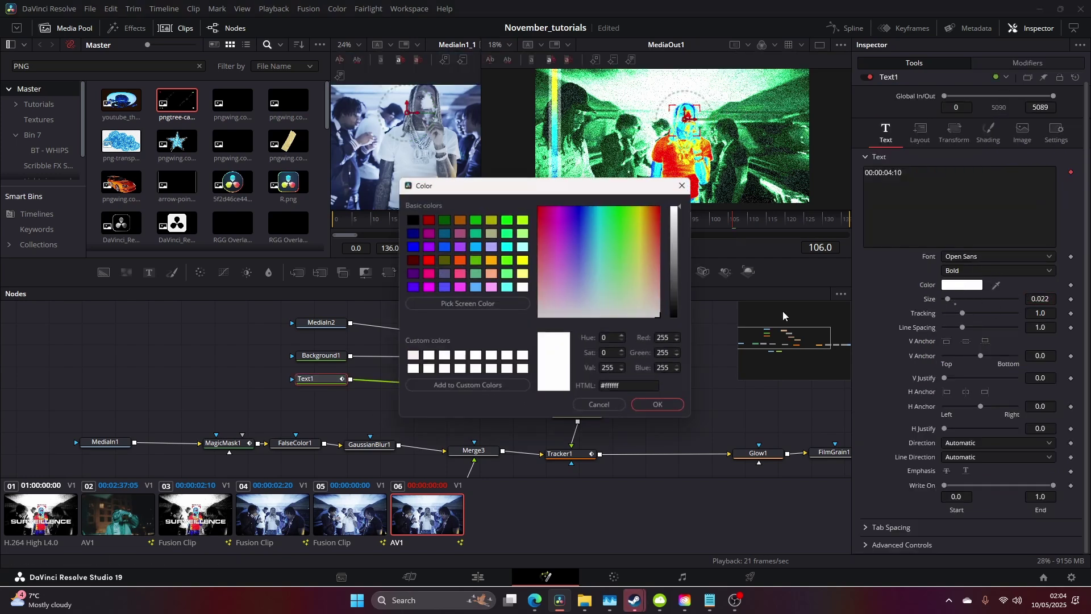
left_click_drag(619, 228, 678, 178)
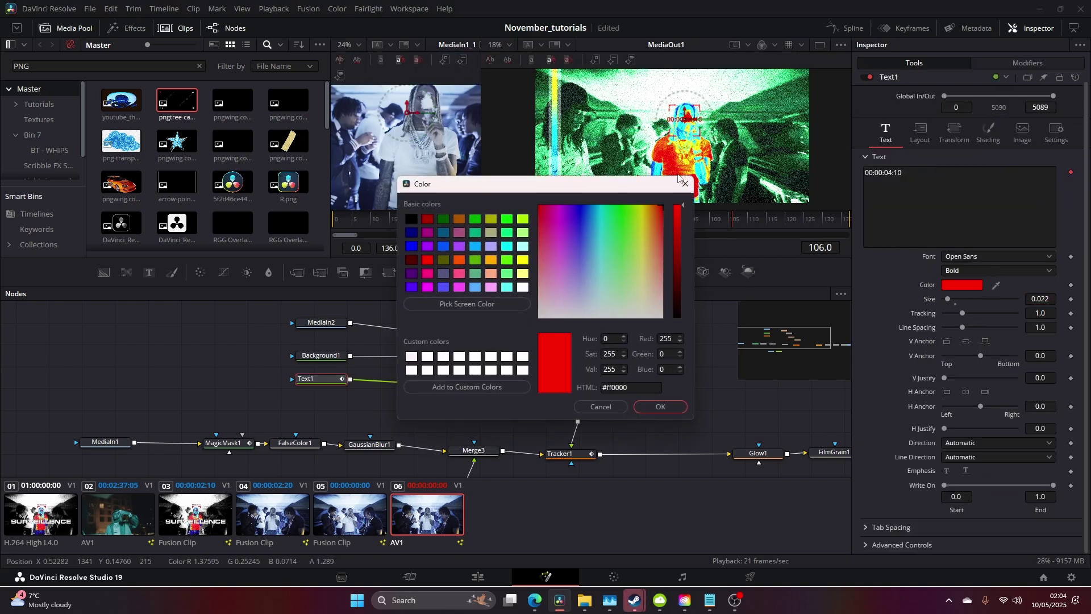
left_click(660, 407)
Move the timecode above the crosshair box, reduce its size to 0.0191 and play the result
left_click(920, 133)
left_click_drag(1042, 189, 1057, 190)
left_click(886, 134)
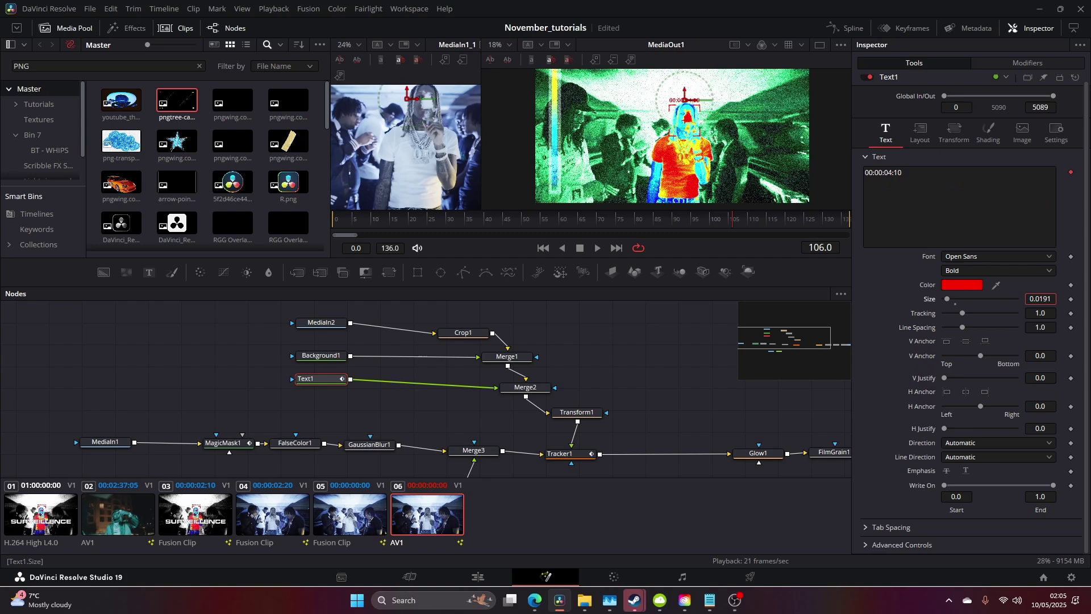
key("space")
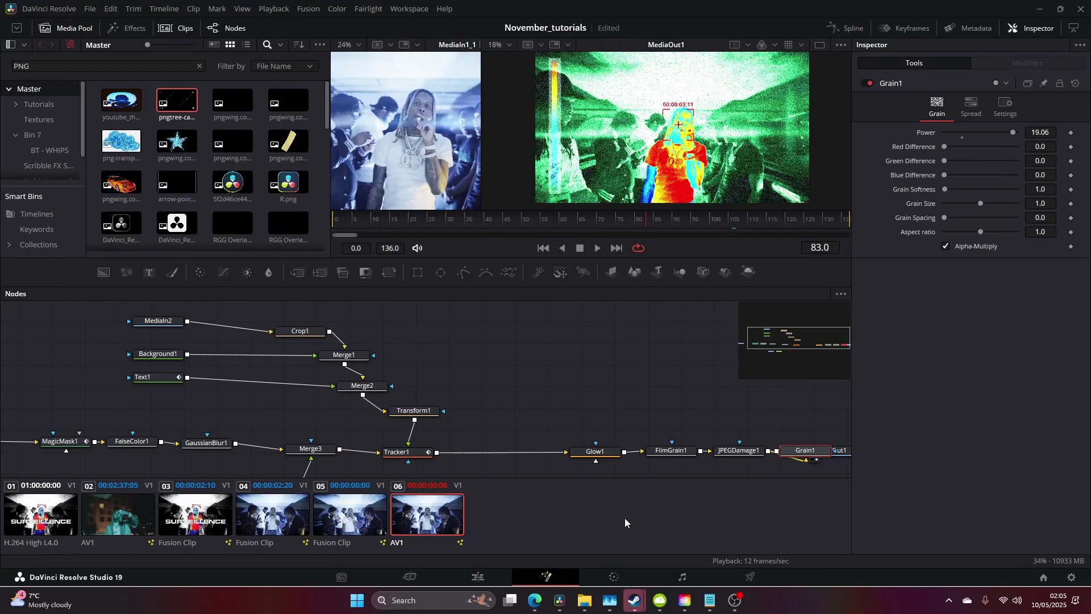
Add a FastNoise node to the composition
left_click(703, 429)
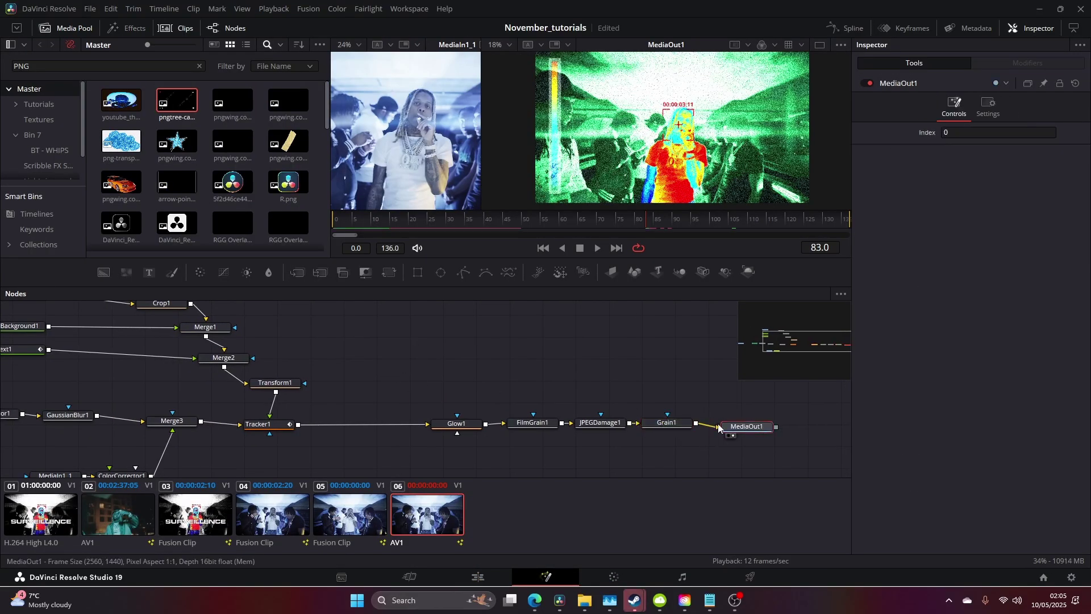
scroll(654, 397, "left", 3)
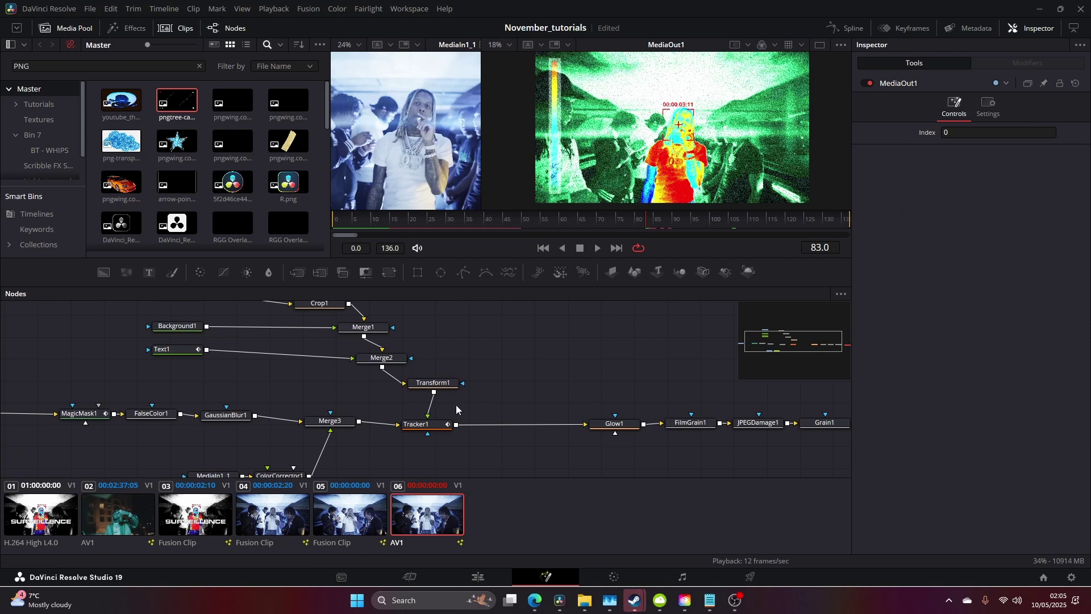
key("shift+space")
type("grain")
type("fas")
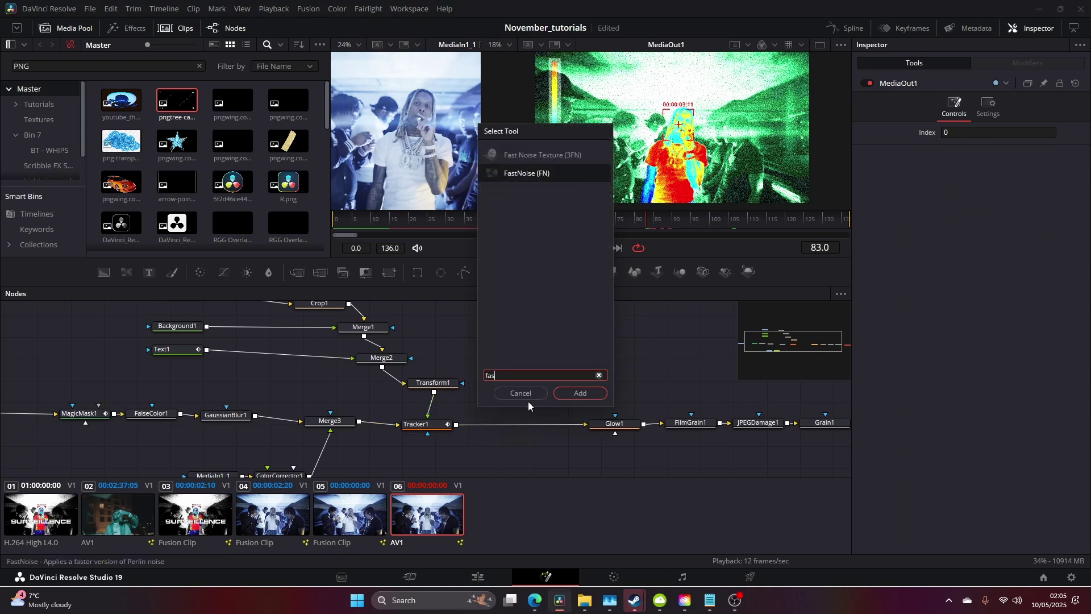
type("t")
left_click(578, 393)
Delete Merge4 and place FastNoise1 above the main chain, with its output shown in the first viewer
left_click_drag(801, 454, 655, 418)
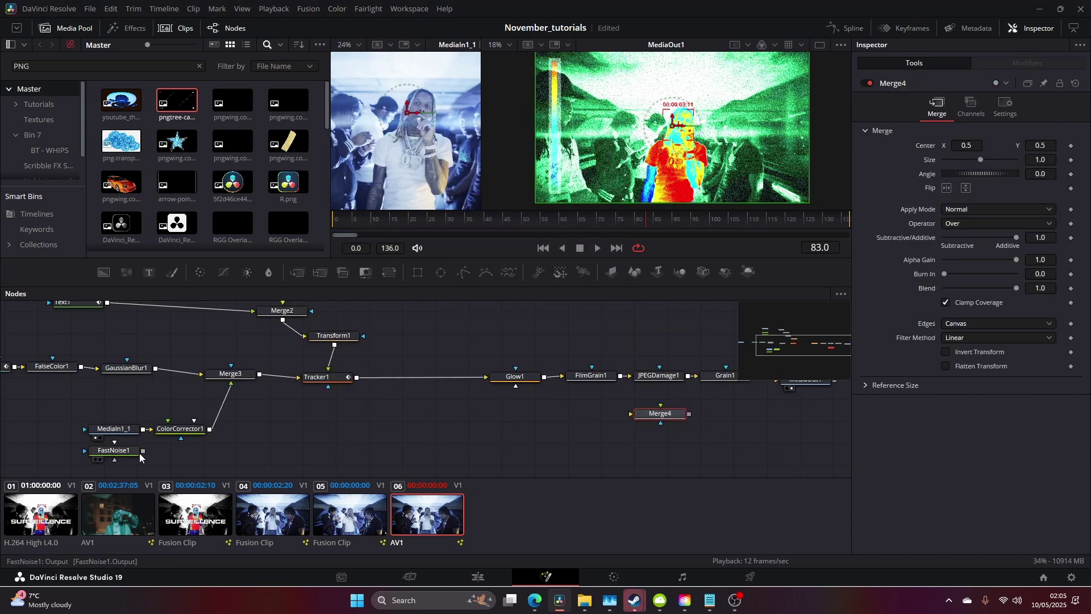
left_click_drag(138, 453, 474, 319)
key("1")
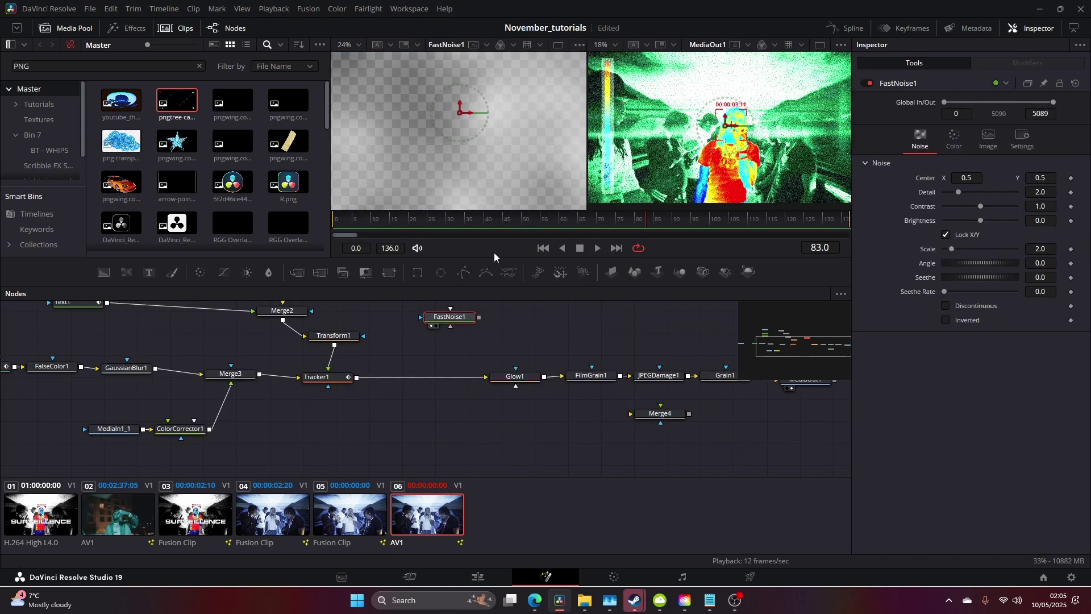
left_click(679, 417)
key("Delete")
Turn FastNoise1 into horizontal bands: unlock X/Y and set Detail 10, Contrast 5, X Scale 0 and Y Scale 20
left_click(444, 317)
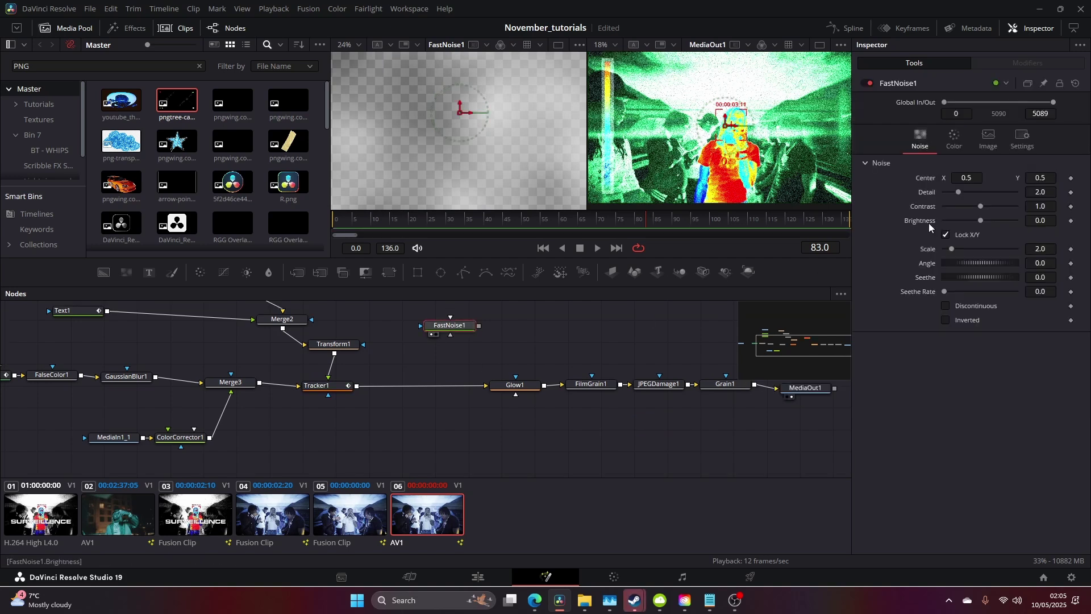
left_click_drag(955, 188, 915, 191)
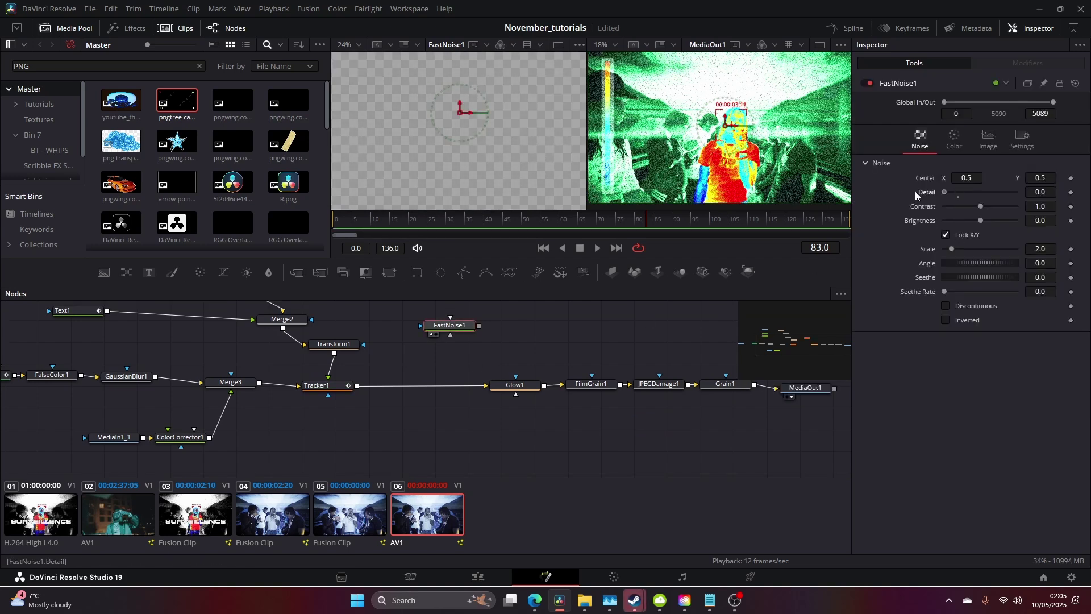
left_click(946, 235)
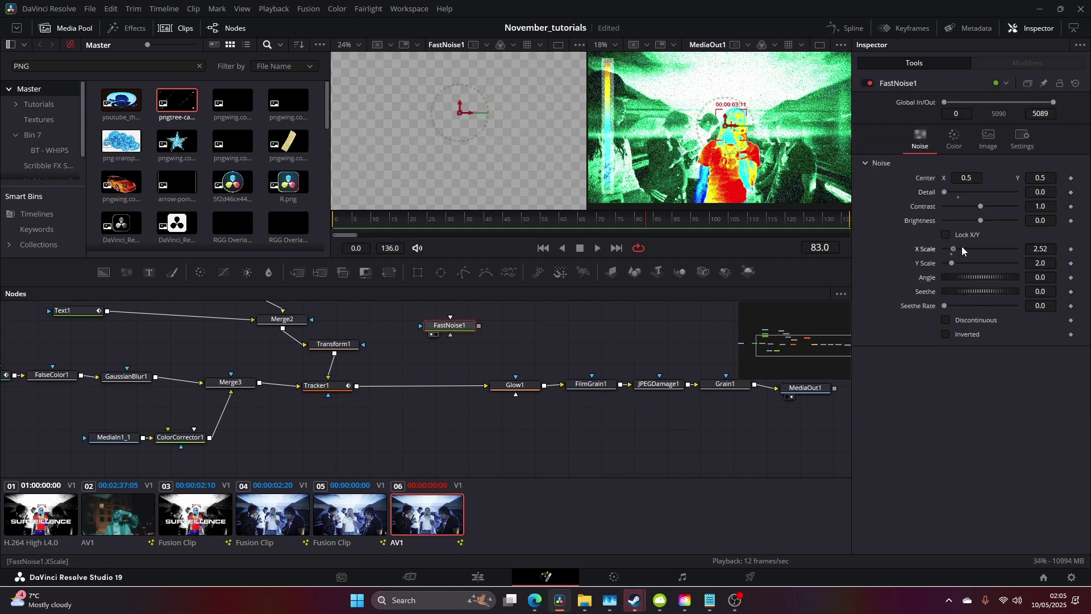
left_click_drag(944, 192, 1018, 196)
left_click_drag(956, 261, 1020, 262)
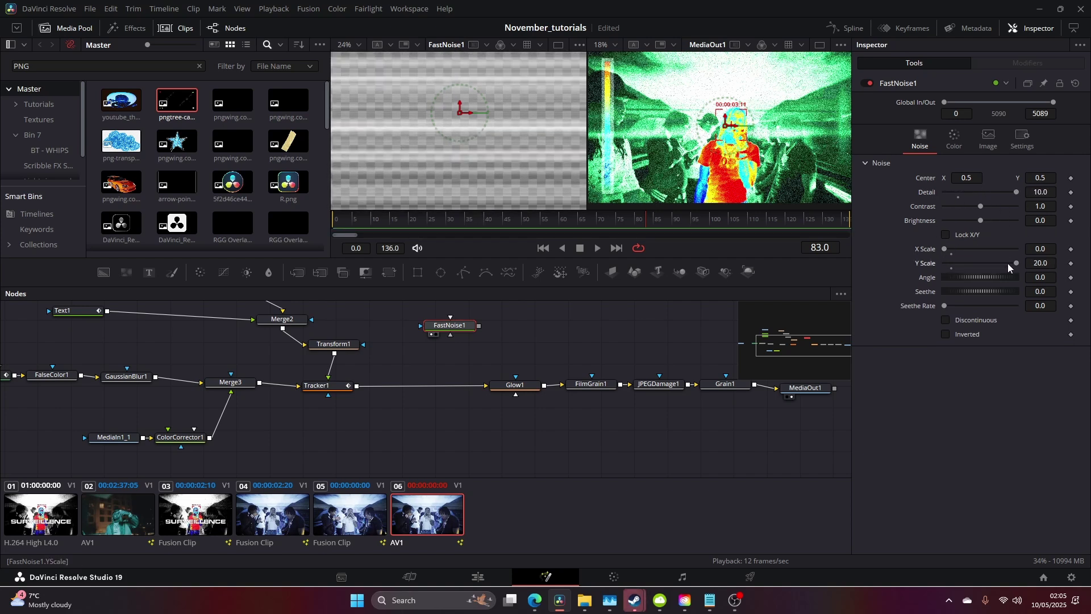
left_click_drag(982, 206, 1019, 206)
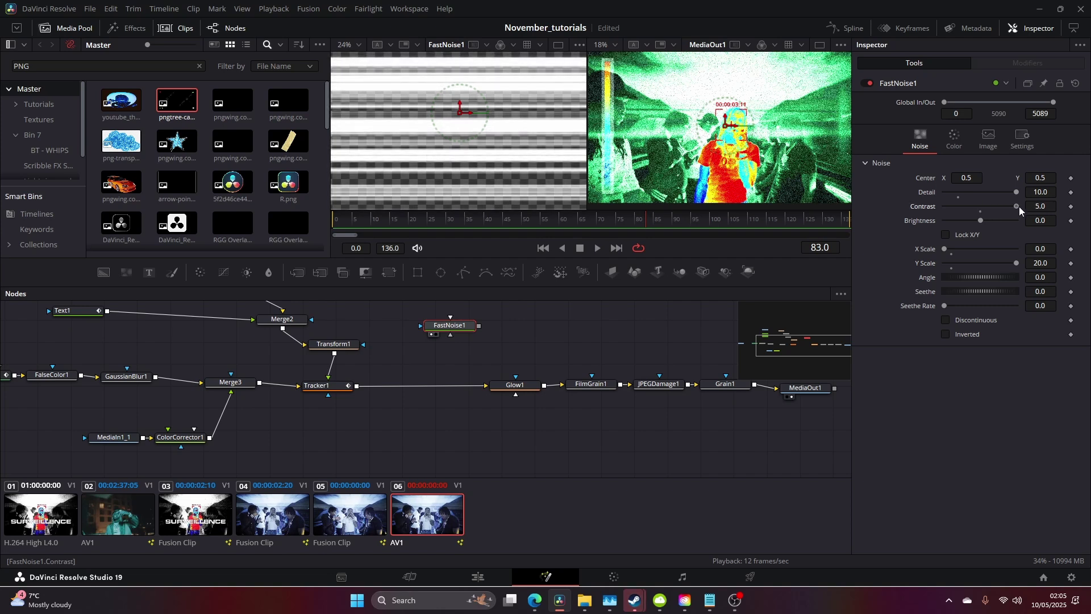
left_click_drag(455, 331, 539, 356)
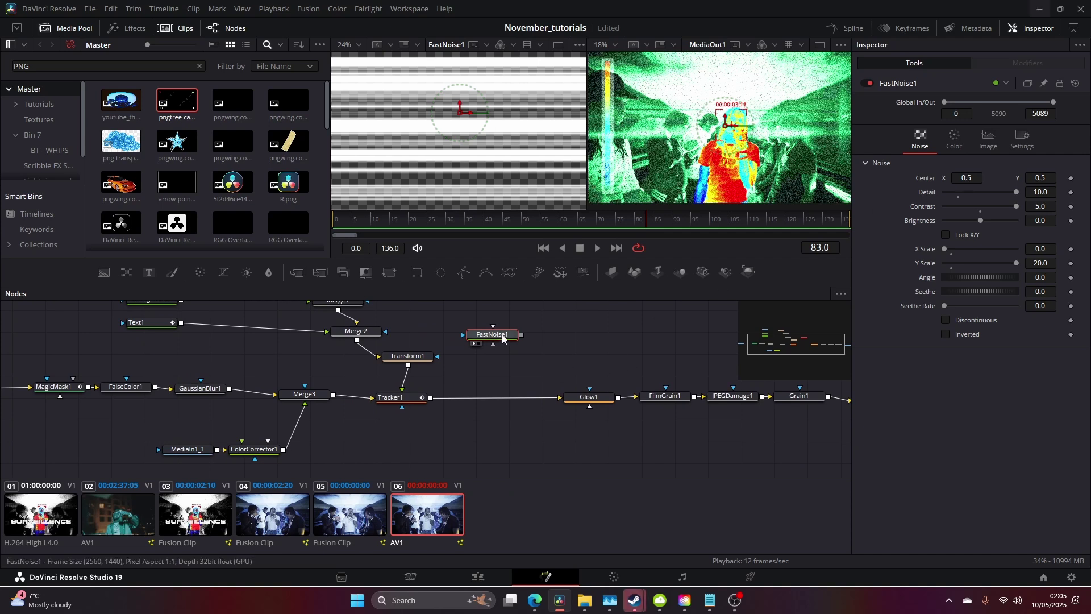
key("shift+space")
type("fast")
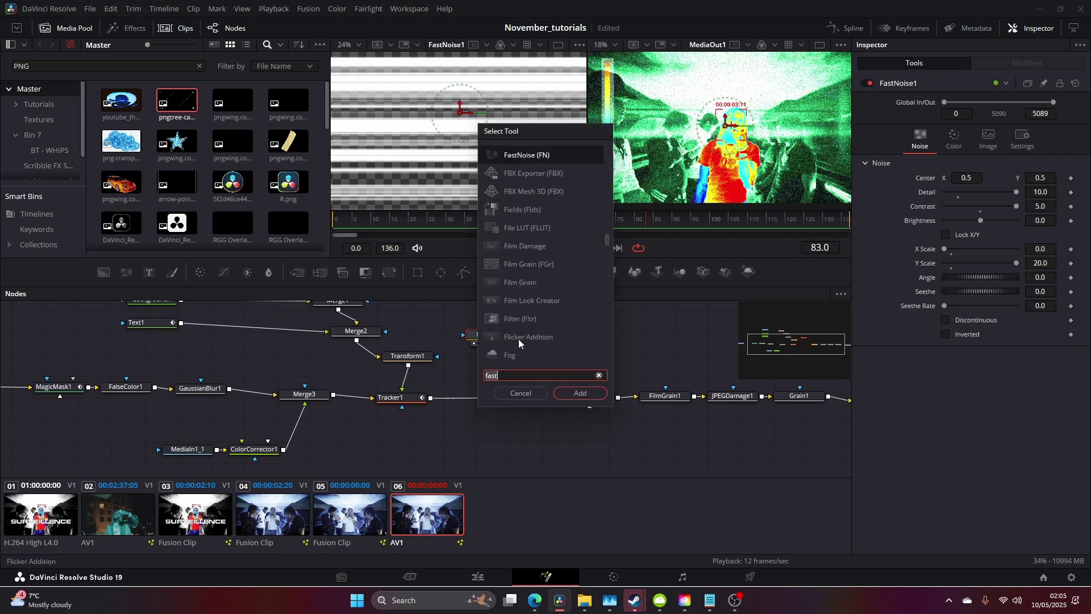
left_click(519, 393)
Mask FastNoise1 with a Rectangle node 1.0 wide and 0.079 high, leaving a thin horizontal strip
left_click(417, 278)
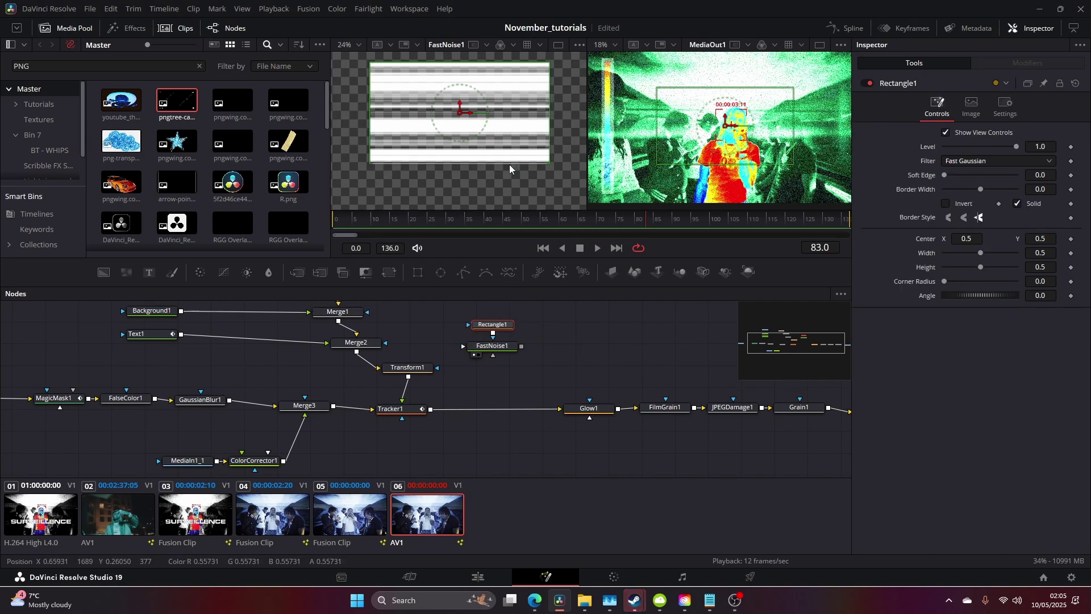
left_click_drag(510, 328, 536, 351)
scroll(475, 125, "down", 2)
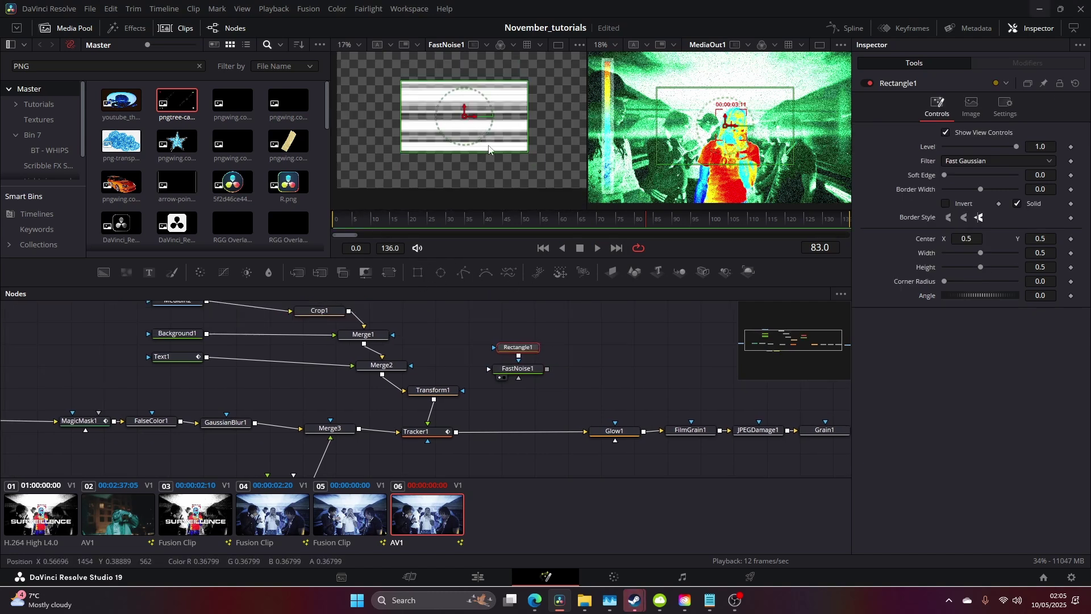
left_click_drag(475, 125, 518, 167)
left_click_drag(978, 253, 946, 270)
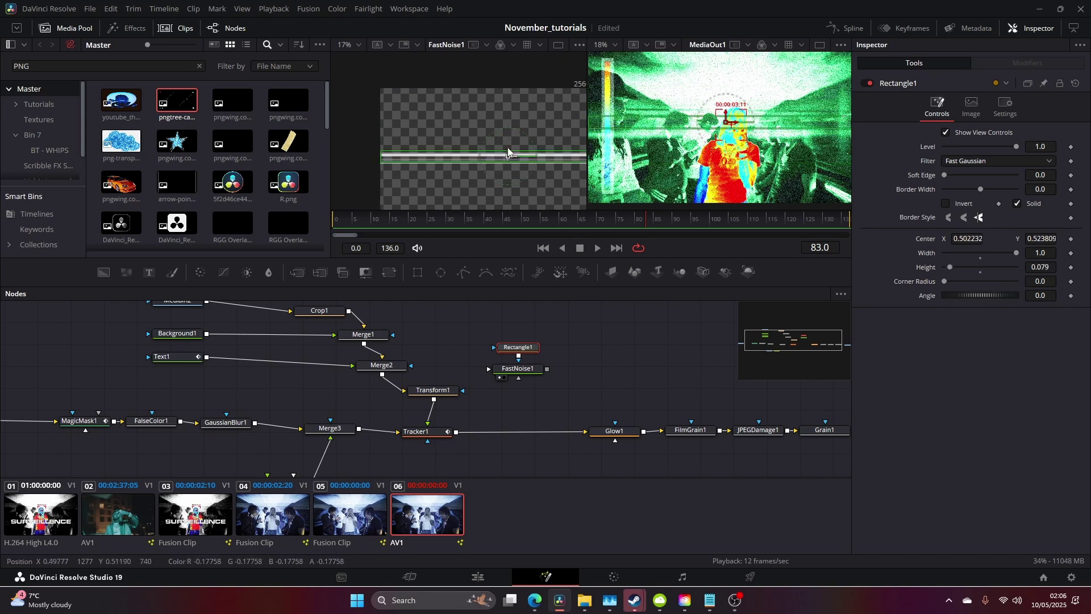
Keyframe Rectangle1's center from above the image at frame 0 (Y about 1.115) to below it at frame 41
left_click_drag(508, 158, 505, 72)
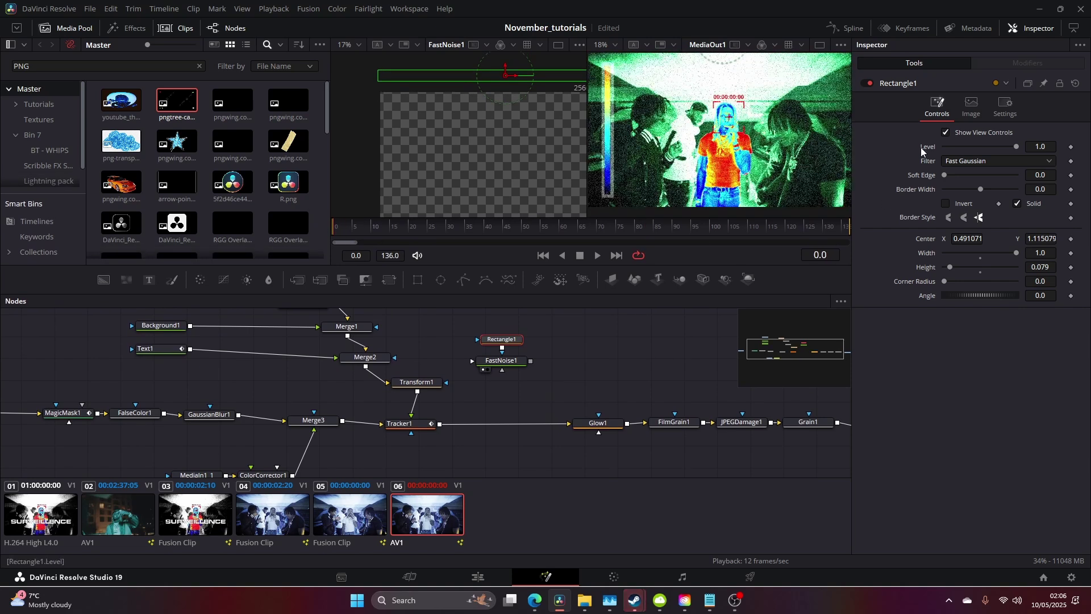
left_click(1071, 239)
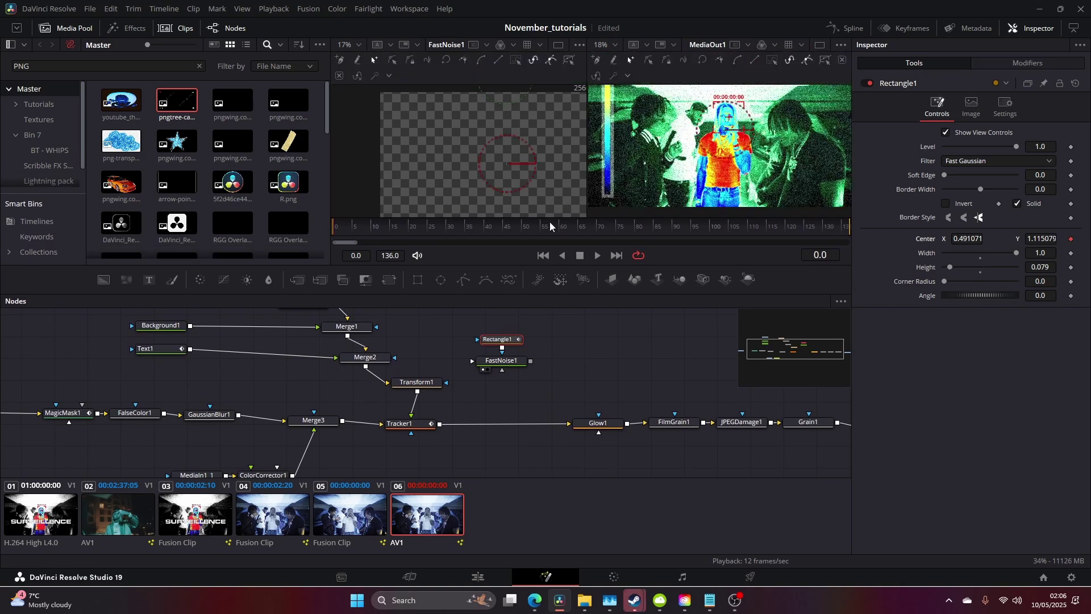
scroll(524, 158, "down", 2)
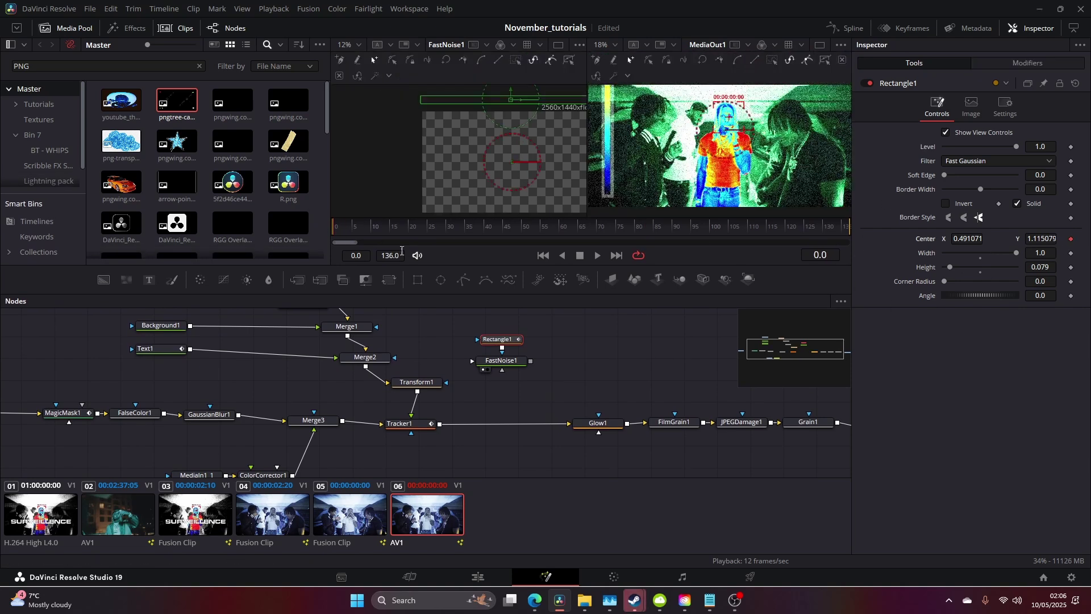
left_click(428, 228)
left_click(487, 227)
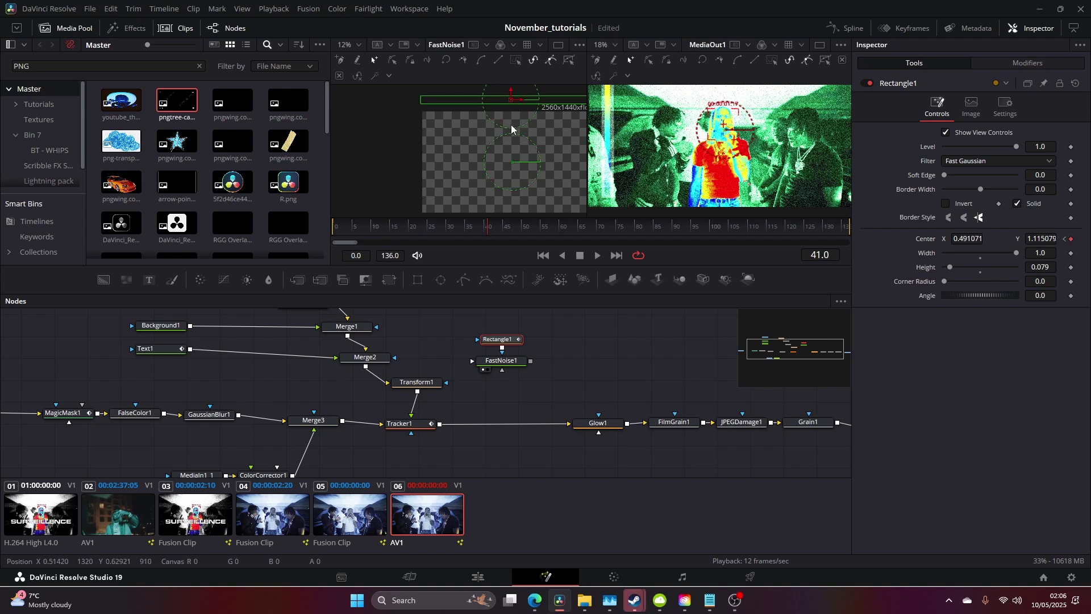
left_click_drag(511, 102, 511, 226)
Scrub through the strip's downward sweep to check it, and set Rectangle1's width to 1.5
left_click_drag(425, 226, 347, 235)
scroll(705, 162, "down", 3)
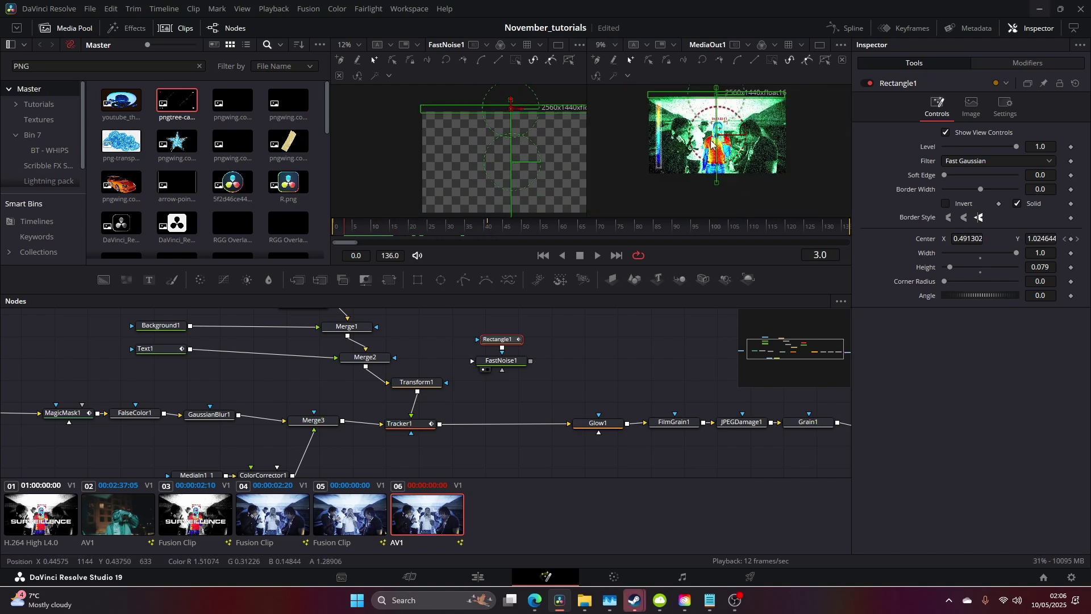
left_click_drag(706, 158, 693, 175)
left_click_drag(347, 231, 432, 233)
left_click_drag(551, 187, 523, 173)
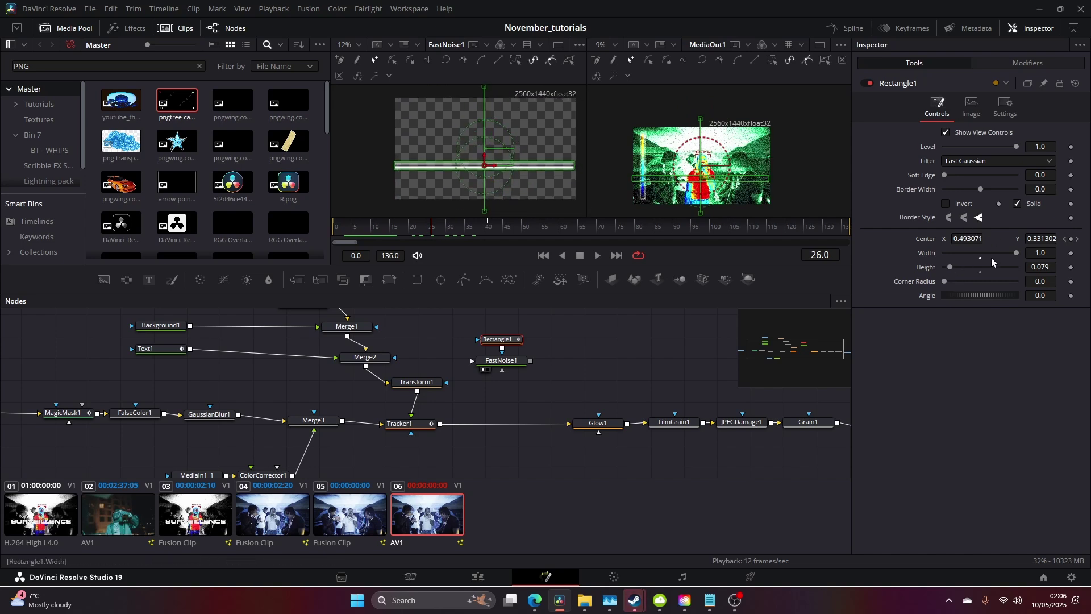
left_click(1048, 253)
type("5")
key("Tab")
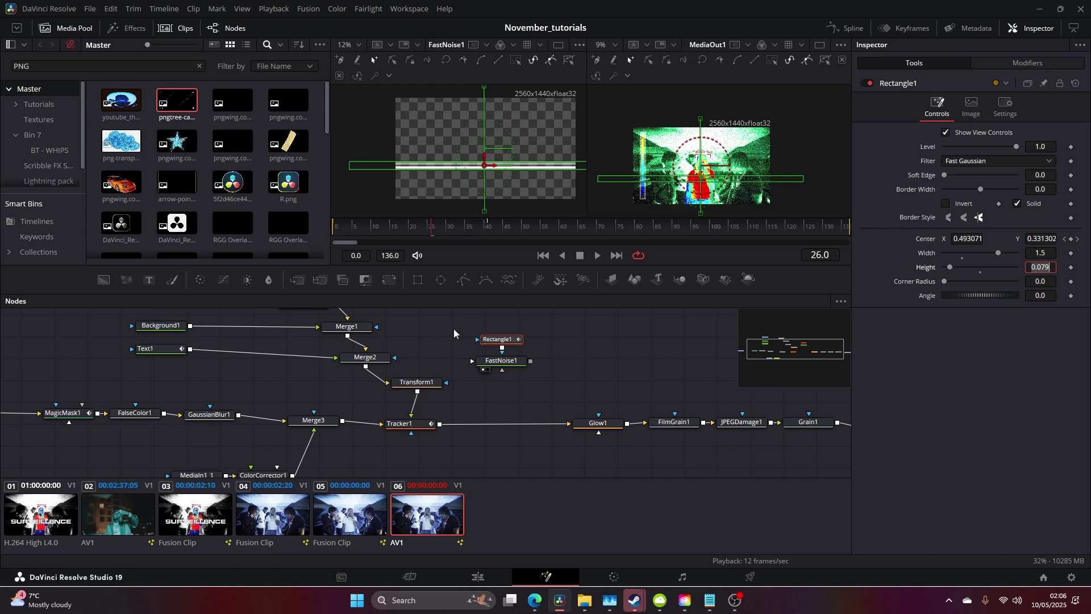
Show only Rectangle1's Displacement curve in the Spline editor and loop its two keyframes so the sweep repeats
scroll(525, 151, "up", 2)
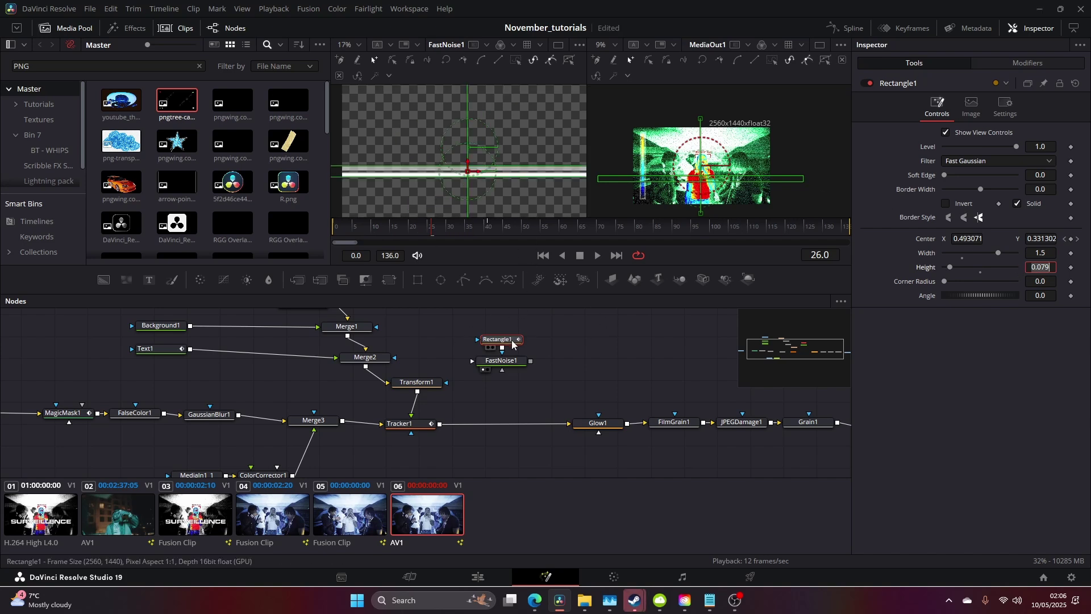
left_click_drag(433, 227, 322, 229)
left_click(851, 28)
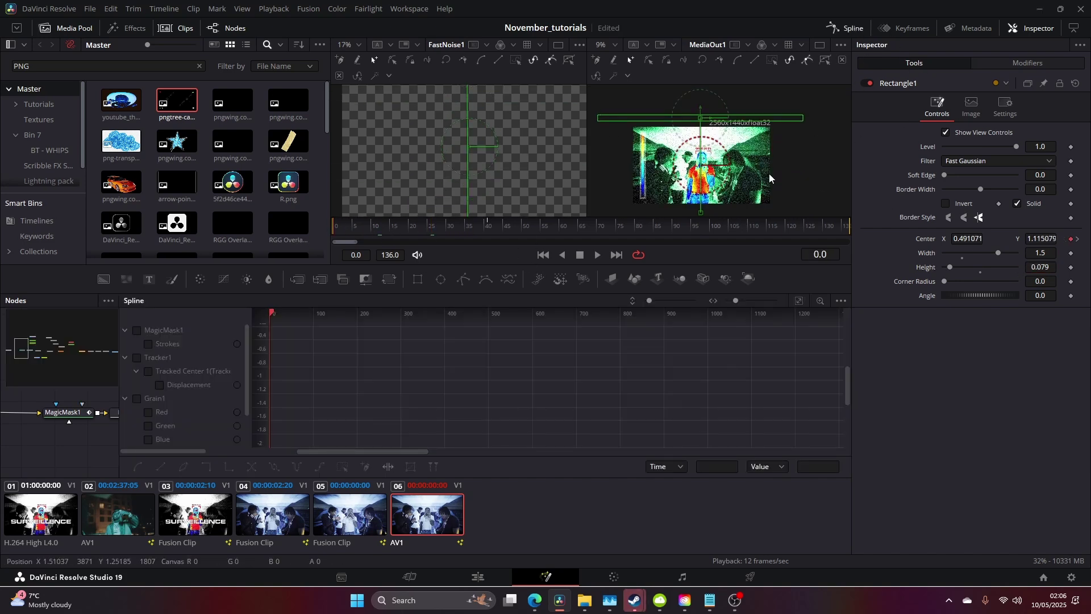
left_click(125, 330)
left_click(125, 343)
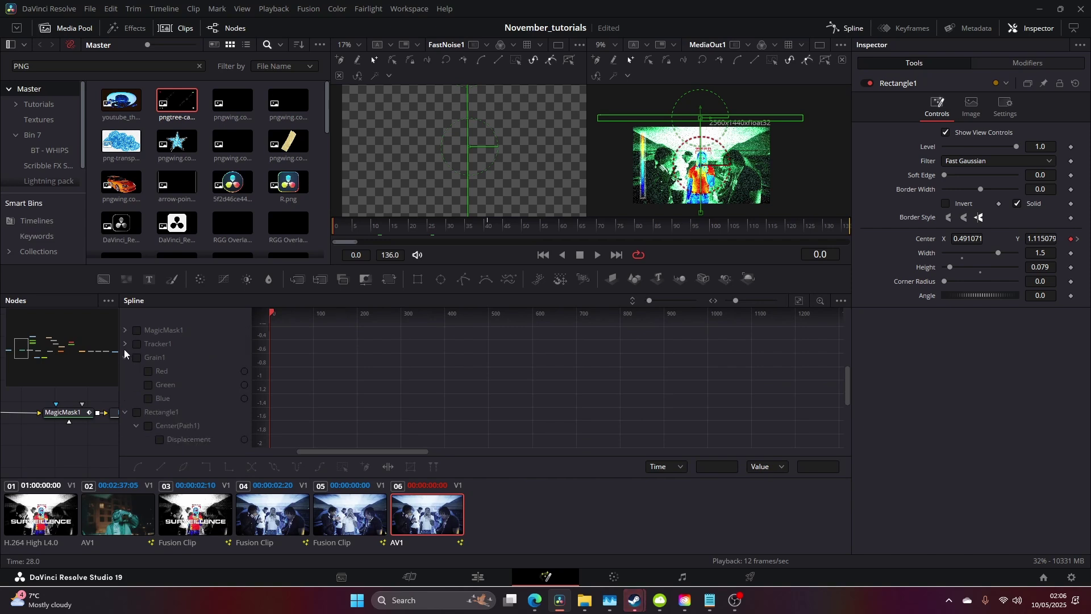
left_click(124, 357)
left_click(159, 397)
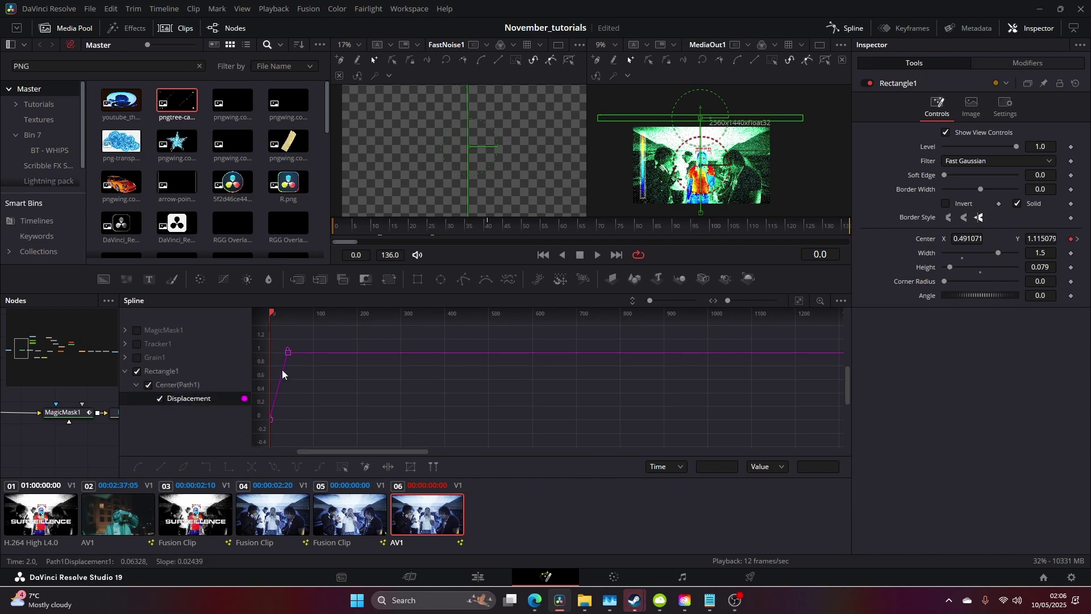
left_click_drag(352, 405, 439, 404)
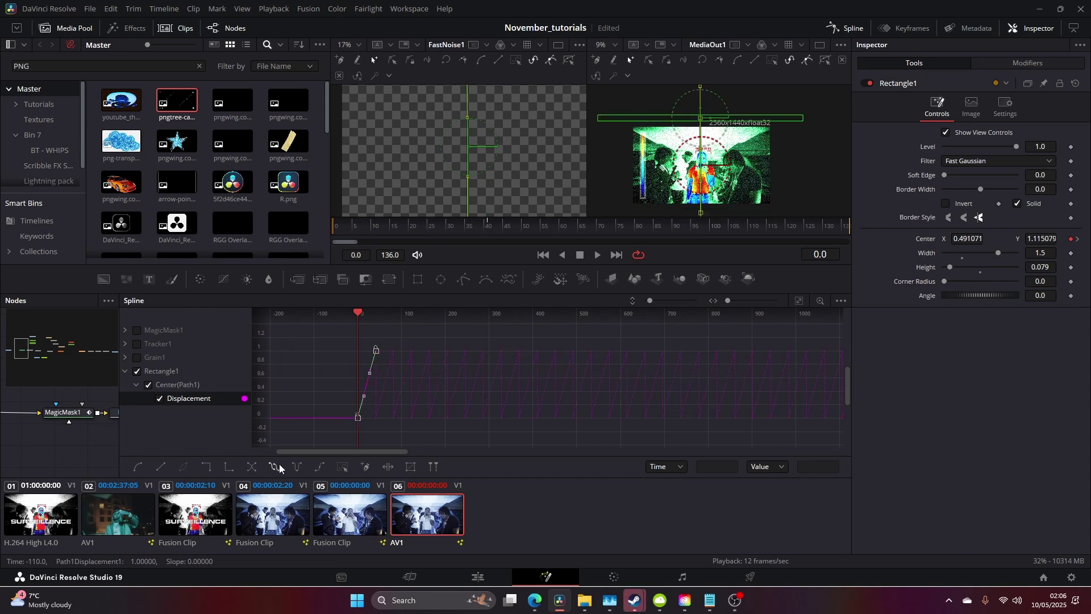
Try slowing the looped sweep by moving Rectangle1's last Displacement keyframe to frame 100
left_click_drag(359, 316, 545, 335)
left_click_drag(376, 350, 402, 350)
key("ctrl+z")
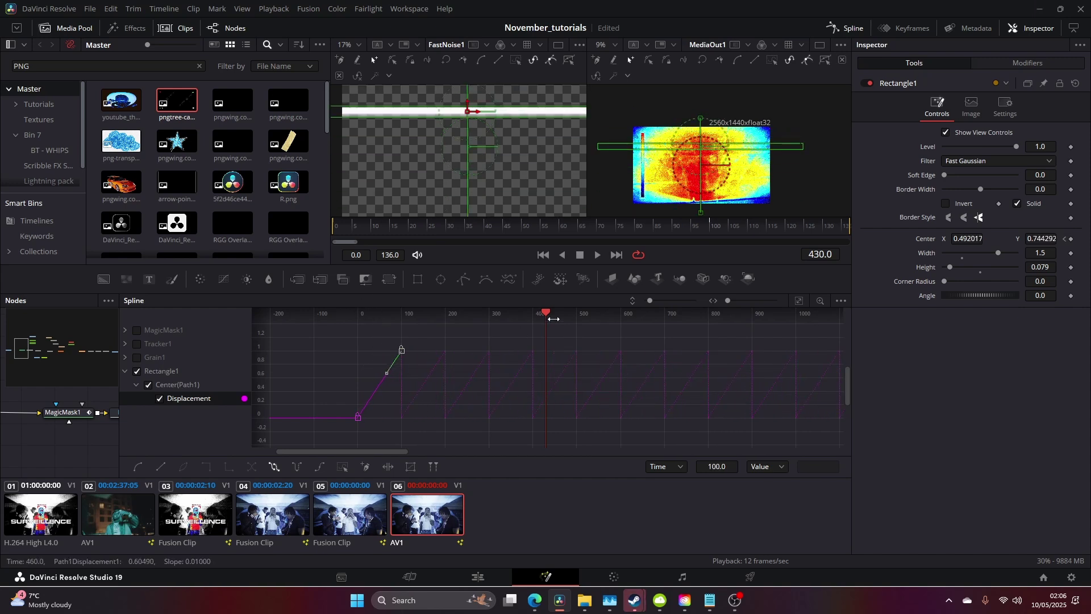
Scrub and play through the looping strip to check its repeated sweep, and close the Spline editor
left_click_drag(552, 320, 379, 323)
scroll(541, 311, "down", 1)
left_click_drag(542, 312, 436, 350)
key("space")
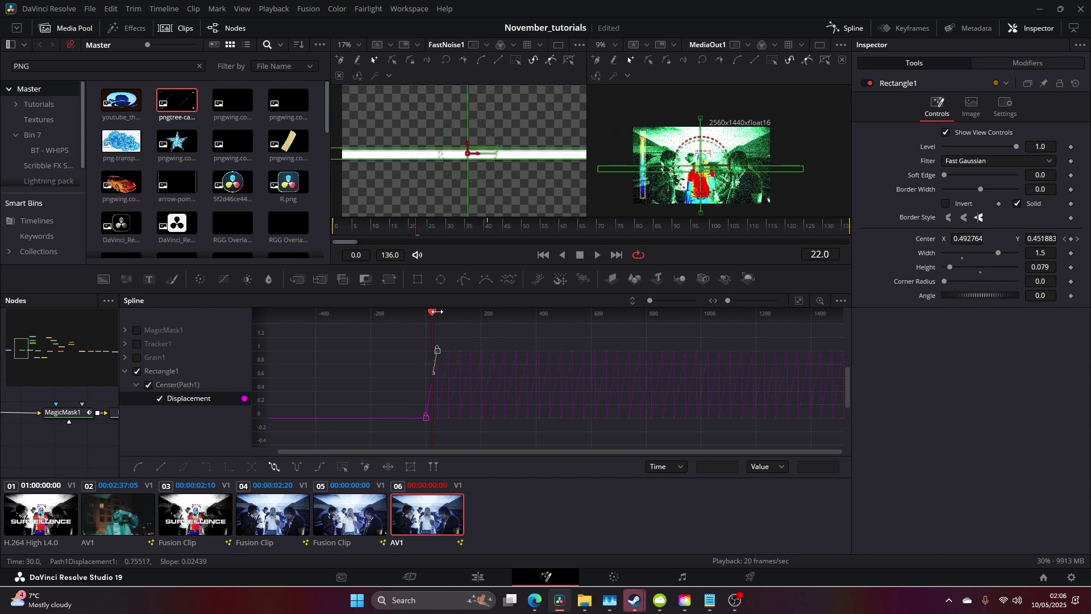
left_click_drag(432, 312, 428, 315)
key("space")
left_click(846, 28)
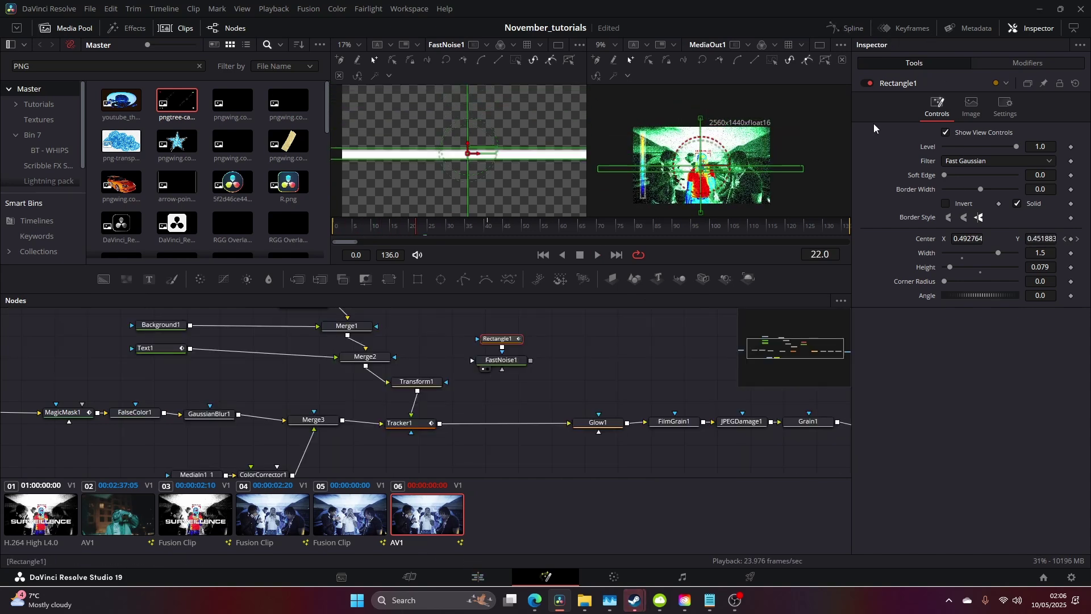
Add a Displace node between Tracker1 and Glow1, with FastNoise1 feeding its displacement input
left_click_drag(497, 360, 497, 380)
key("shift+space")
type("fast")
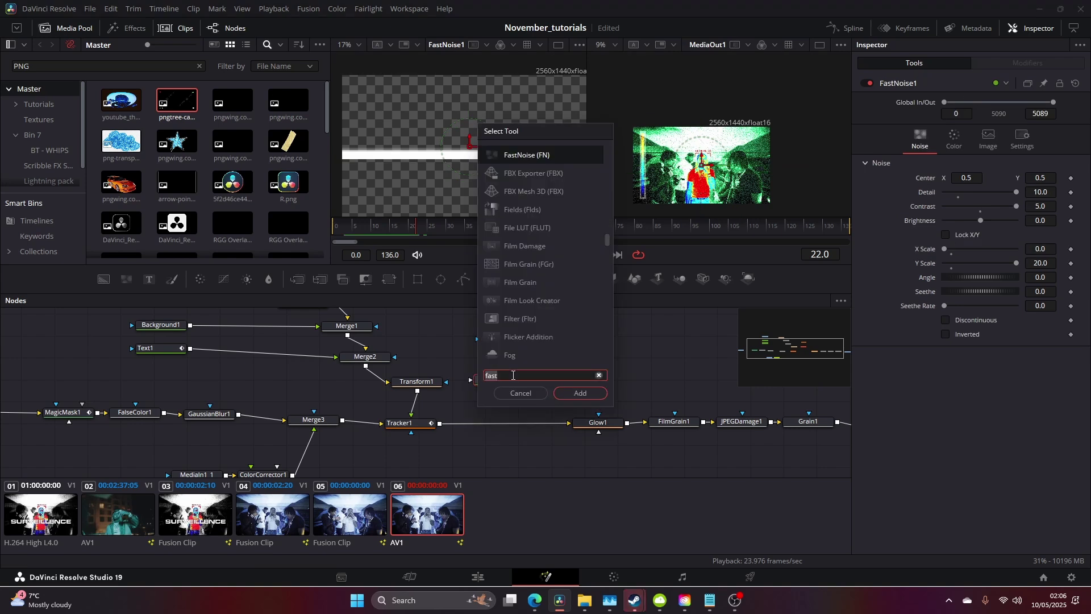
type("displ")
key("Return")
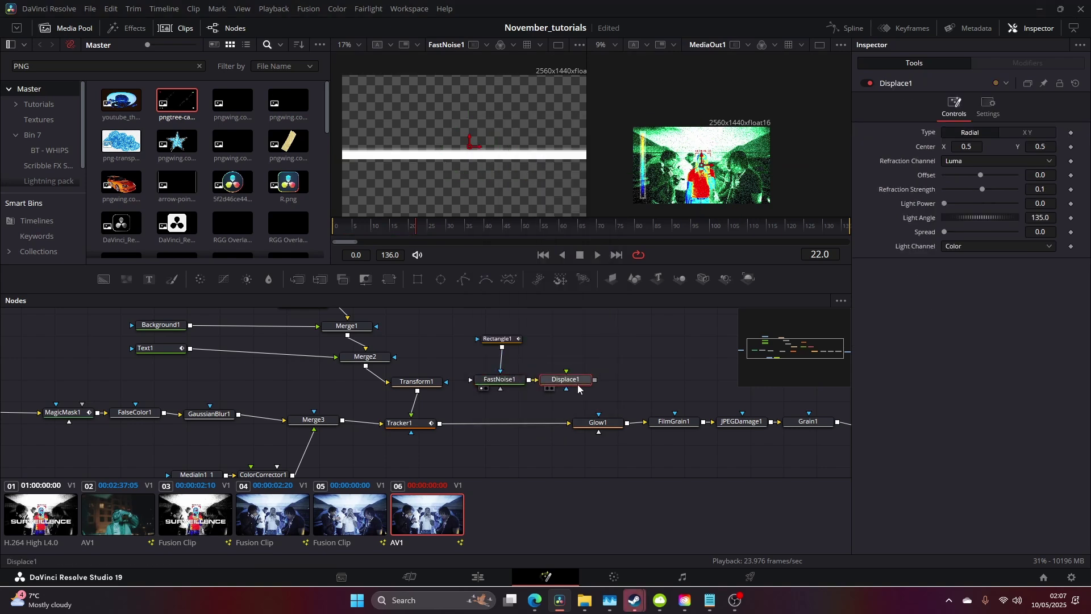
left_click_drag(567, 379, 500, 419)
left_click_drag(529, 384, 500, 411)
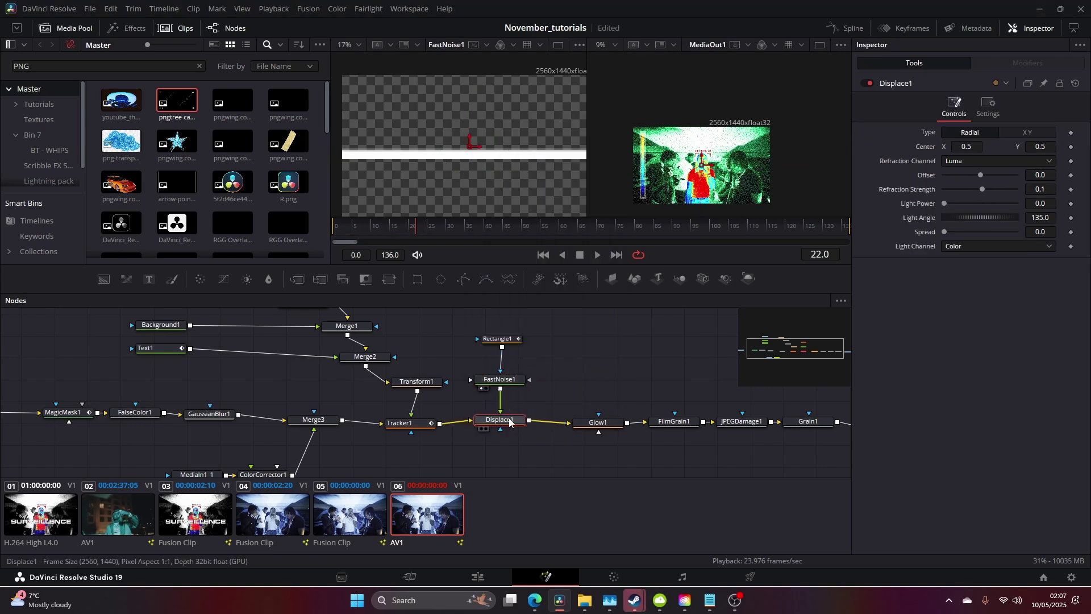
Set Displace1's type to X Y and raise its X Refraction so the strip visibly shifts the footage sideways
scroll(779, 165, "up", 4)
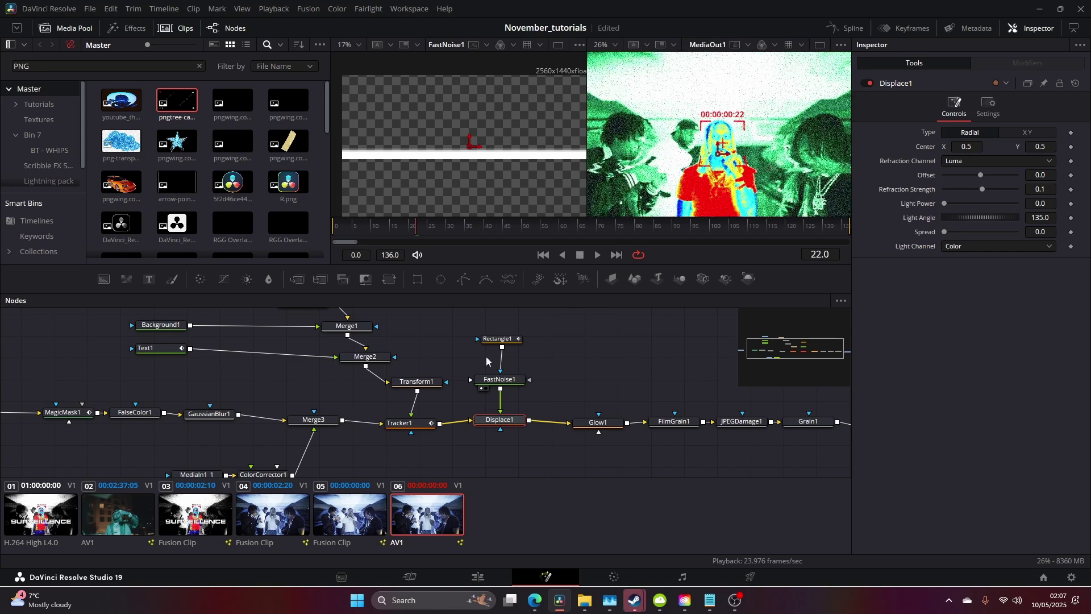
left_click_drag(632, 174, 654, 175)
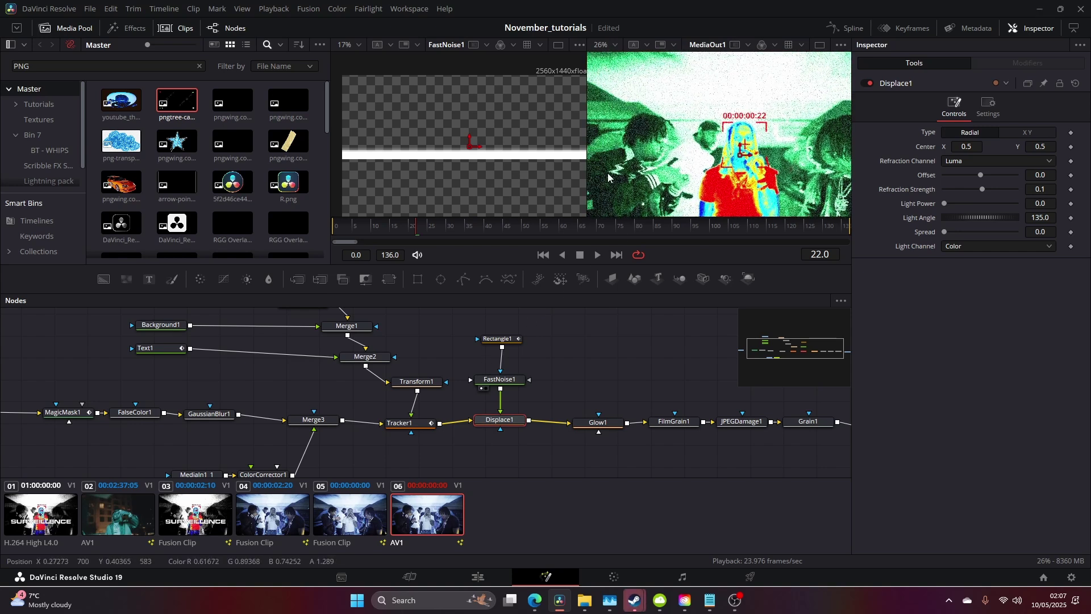
left_click(1028, 132)
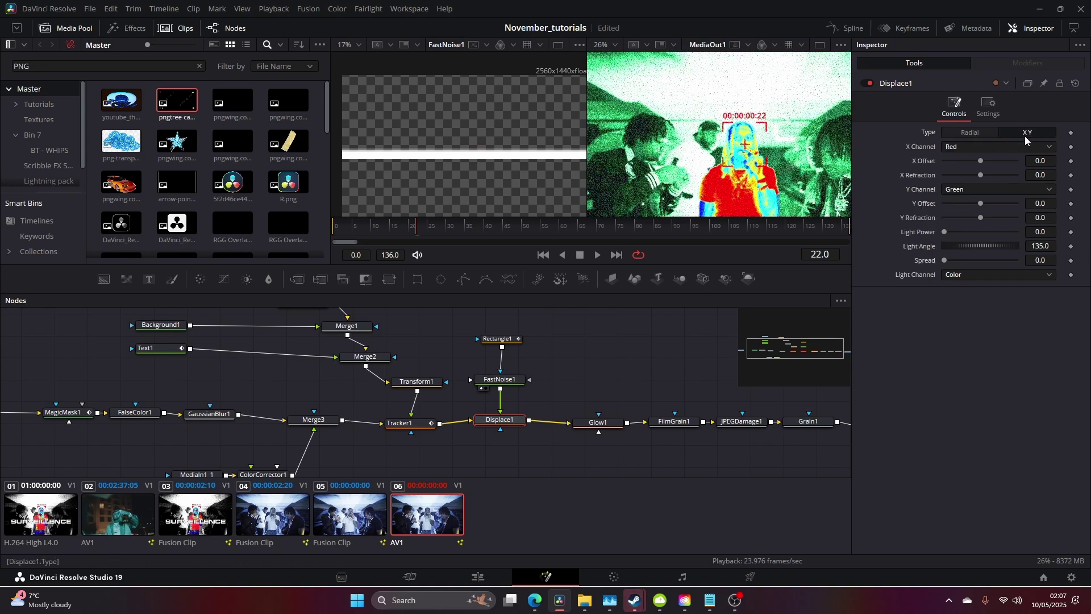
mouse_move(980, 176)
left_mouse_down()
mouse_move(1039, 176)
mouse_move(994, 176)
left_mouse_up()
Set FastNoise1's Detail to 10.0 and Brightness to -1.0
left_click(500, 379)
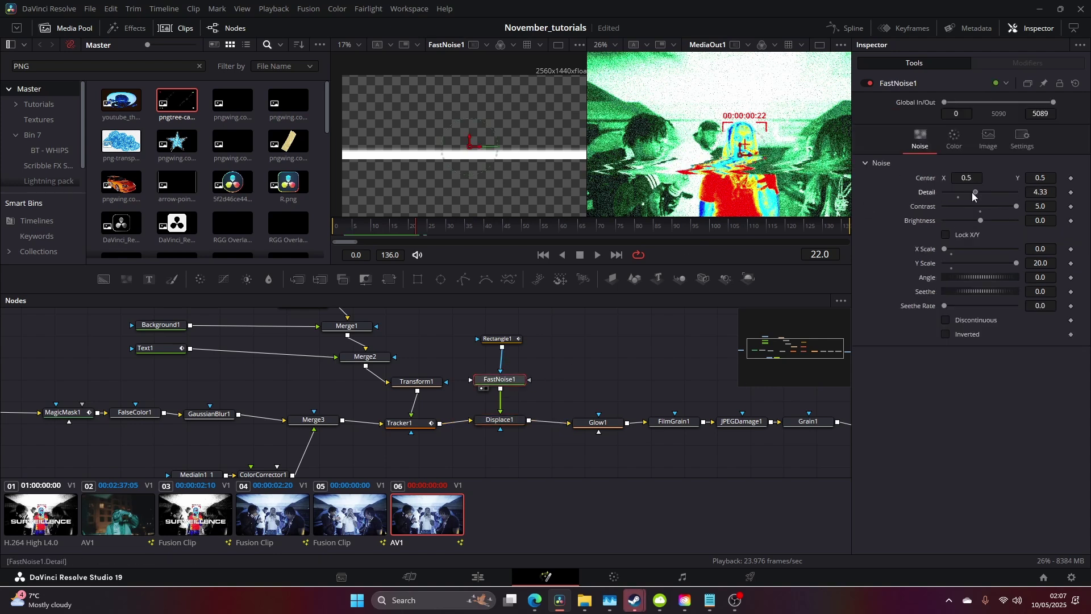
left_click_drag(972, 193, 1023, 193)
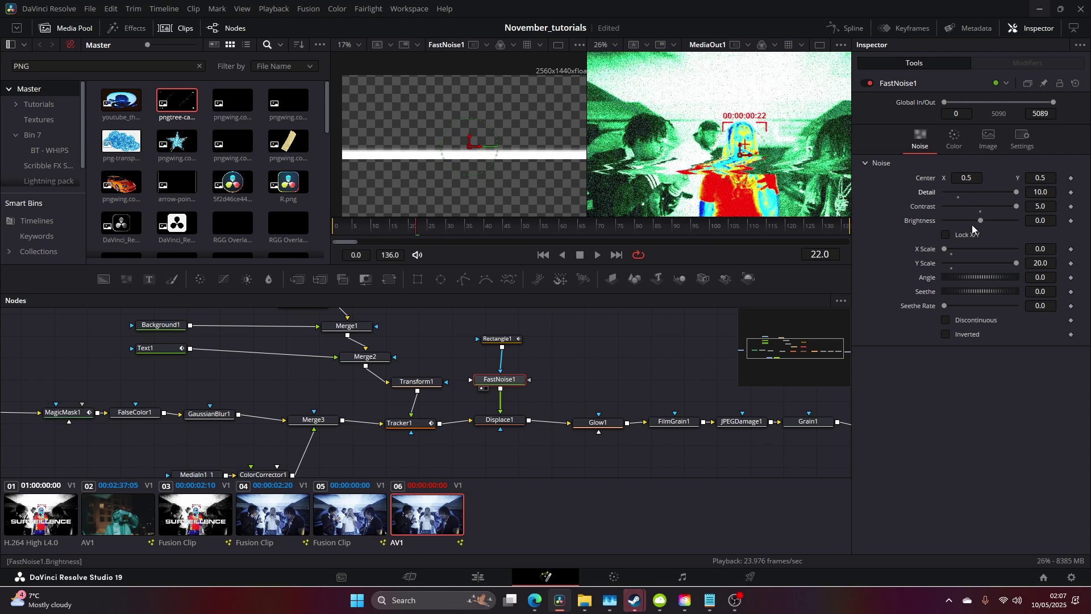
left_click_drag(978, 221, 912, 226)
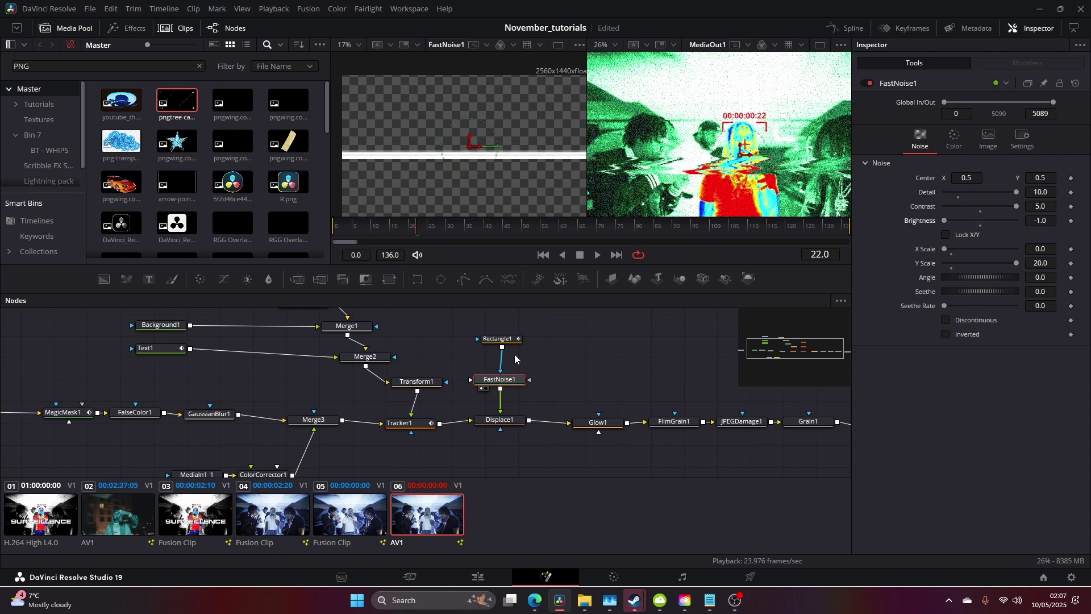
Insert a MosaicBlur node between FastNoise1 and Displace1 with Pixel Frequency 200
key("shift+space")
type("disp")
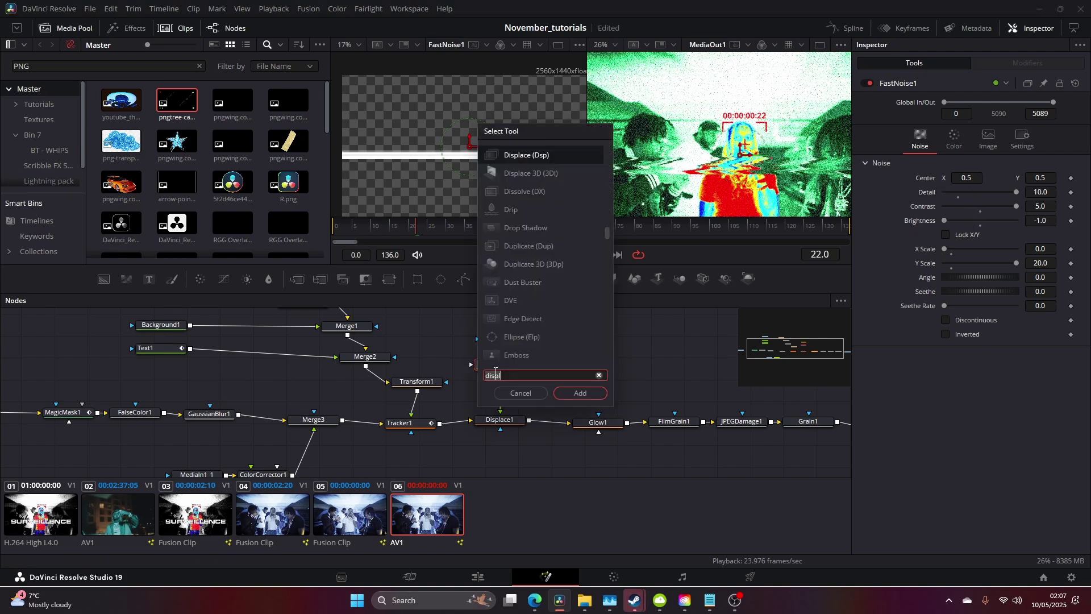
type("mosa")
key("Return")
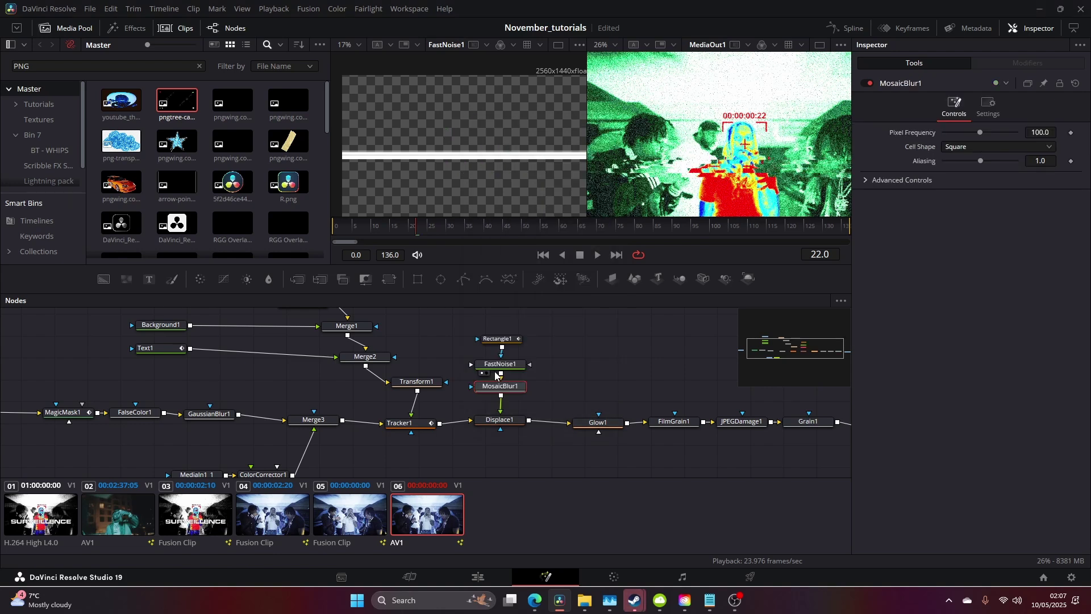
left_click_drag(985, 135, 1051, 141)
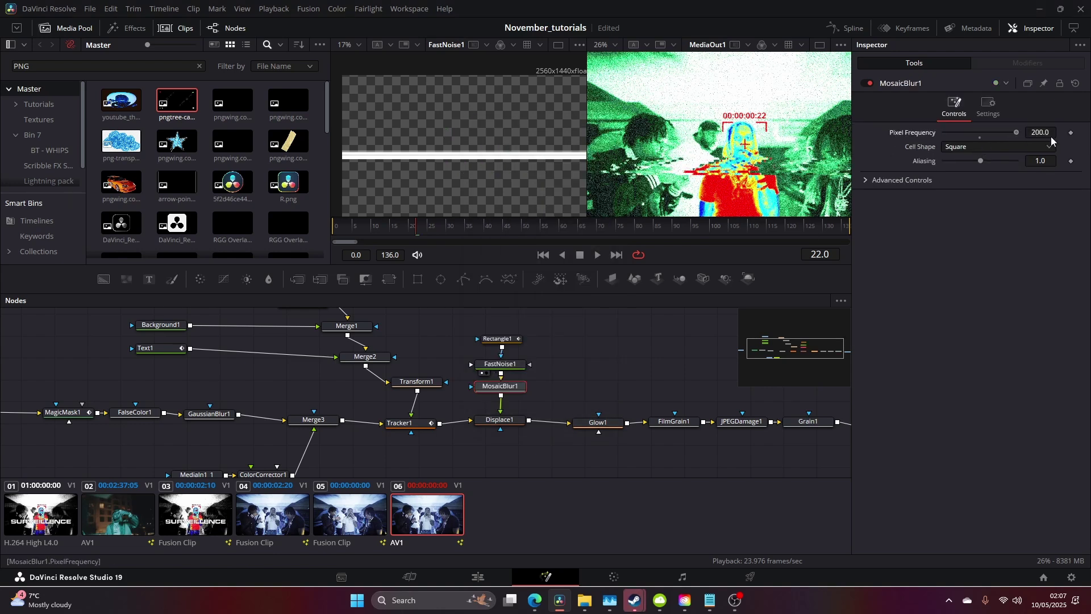
Play back the pixelated displacement line to check it, and set Rectangle1's Height to 0.039
scroll(742, 171, "up", 4)
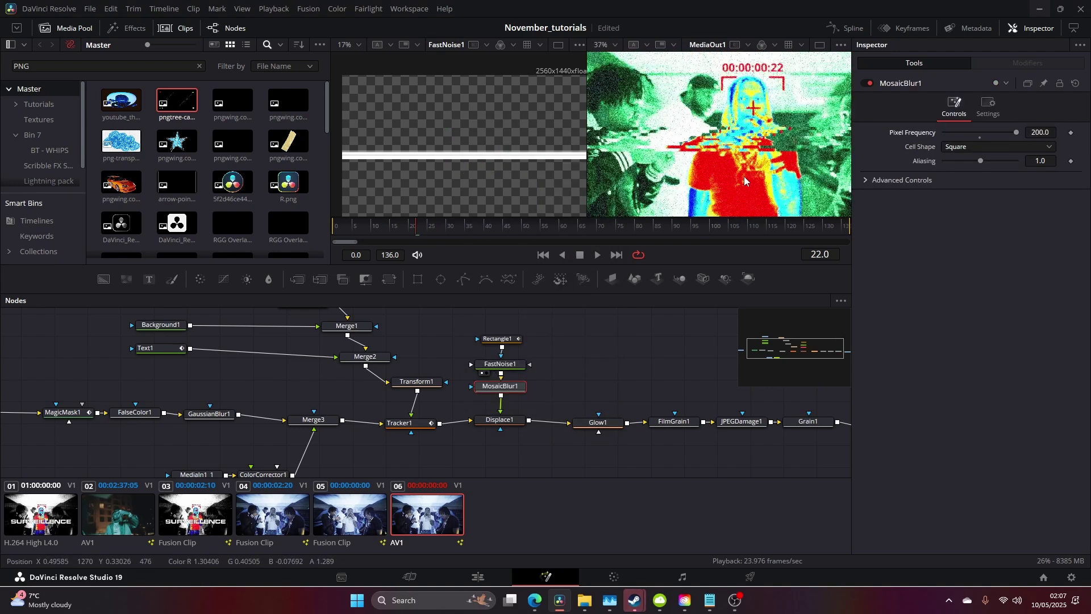
scroll(743, 172, "down", 4)
key("space")
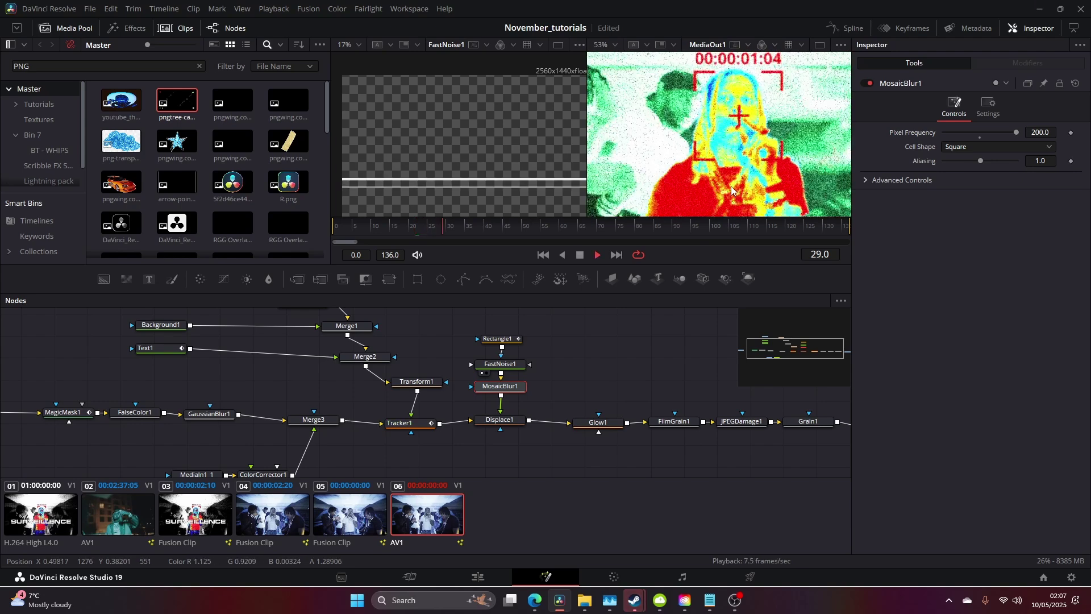
scroll(733, 180, "down", 2)
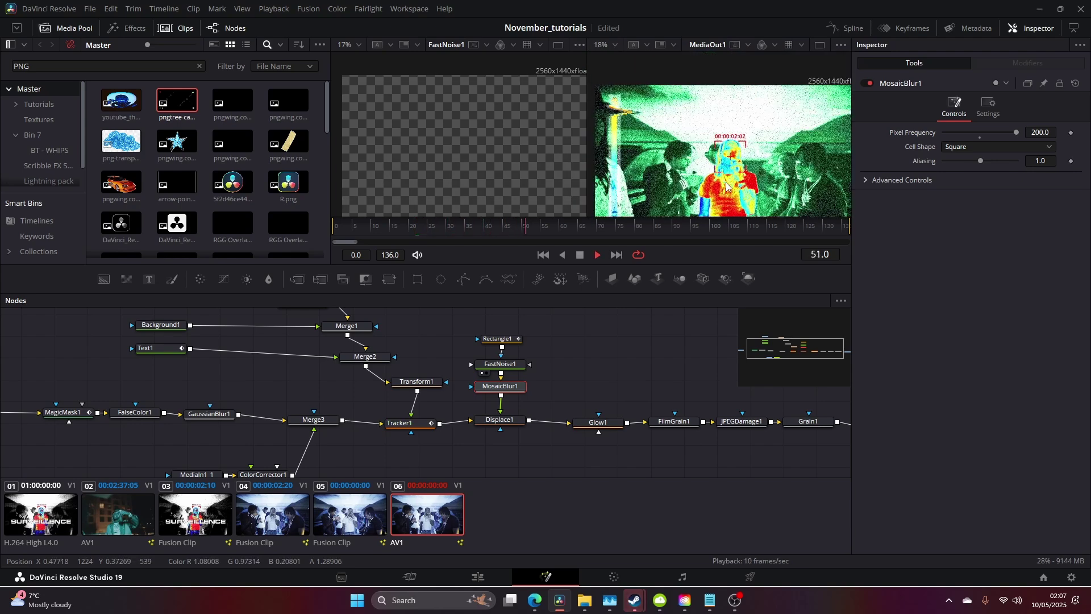
key("space")
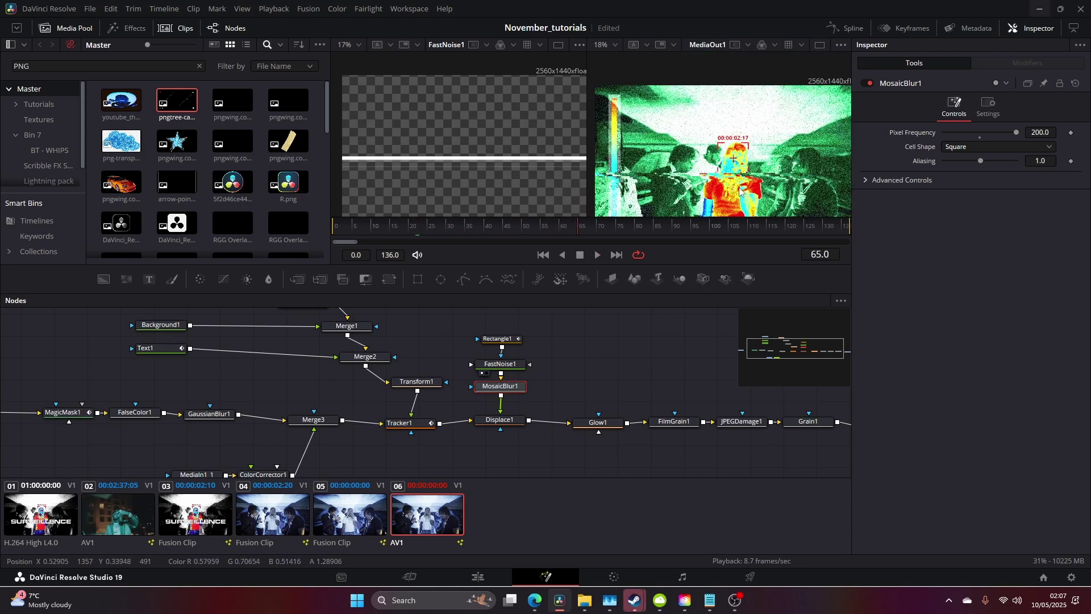
left_click(497, 339)
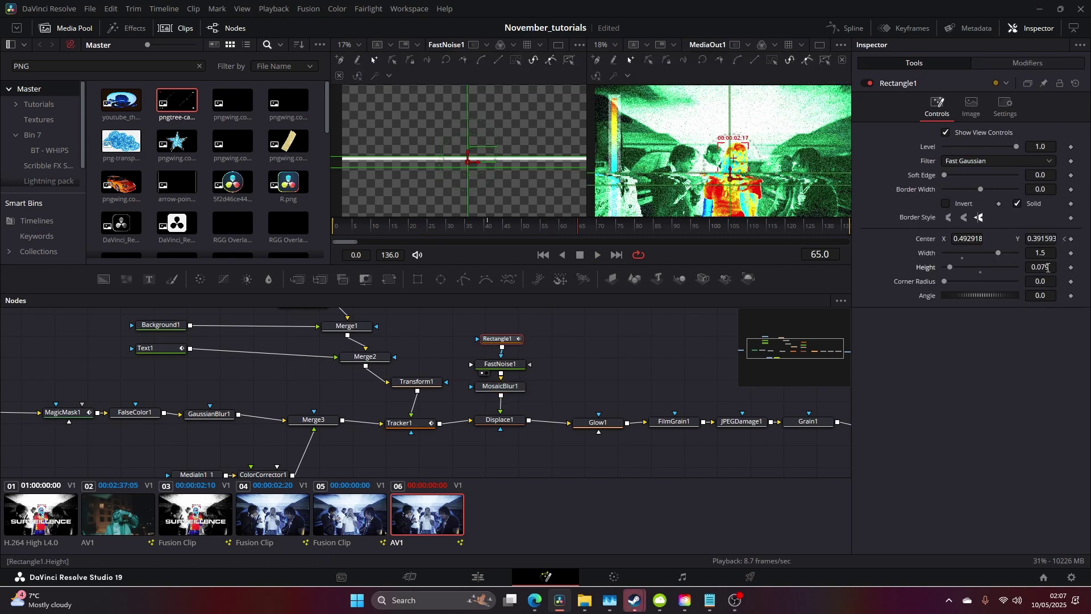
left_click_drag(1049, 267, 1040, 268)
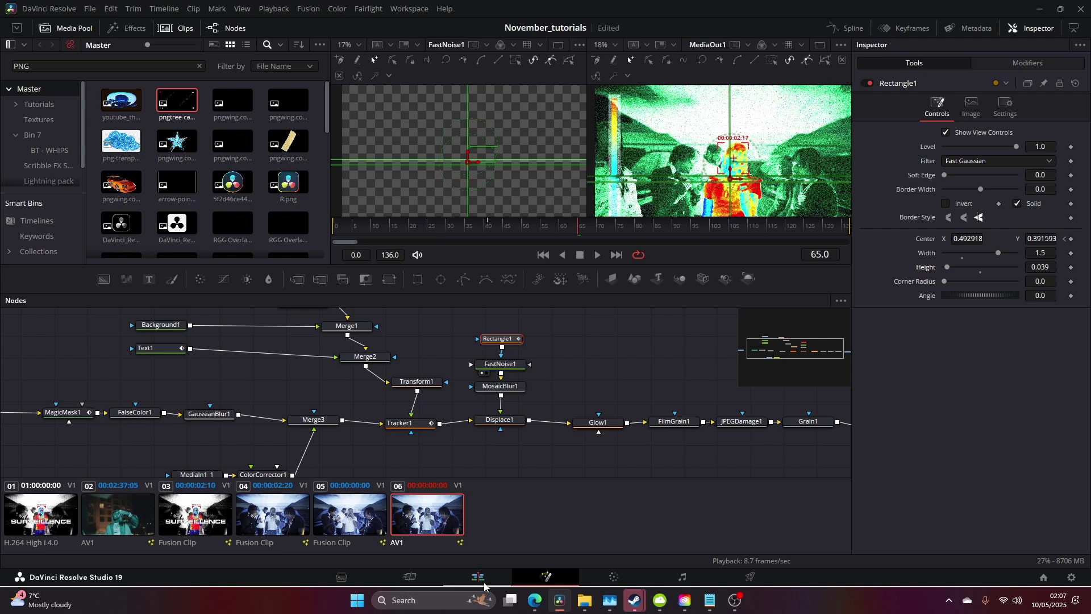
Try a TV node with scan lines between Grain1 and MediaOut1, preview it on the Edit page, and undo it
key("shift+4")
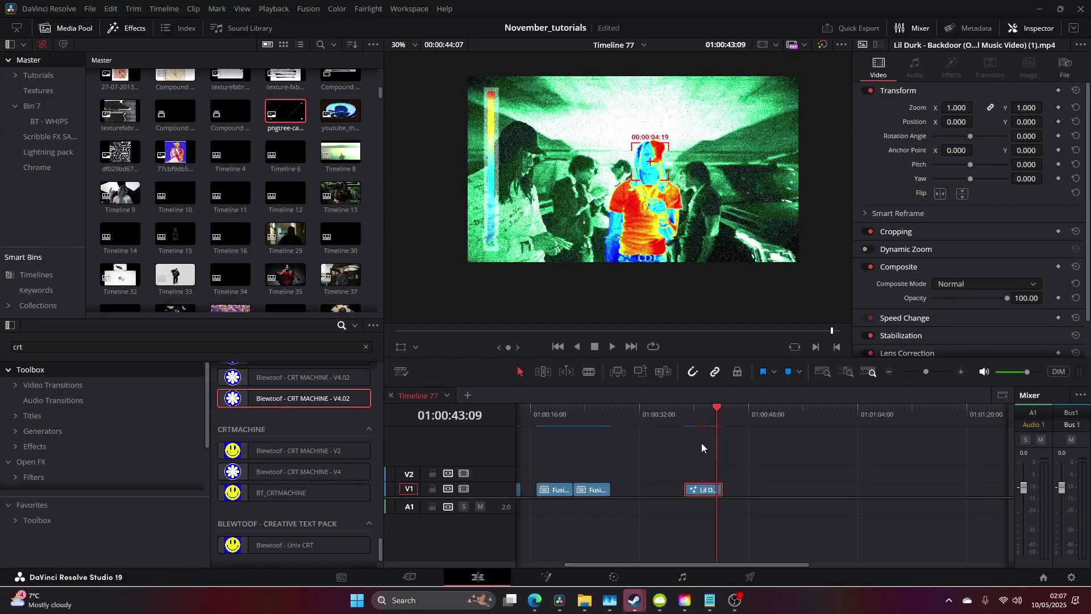
left_click(545, 577)
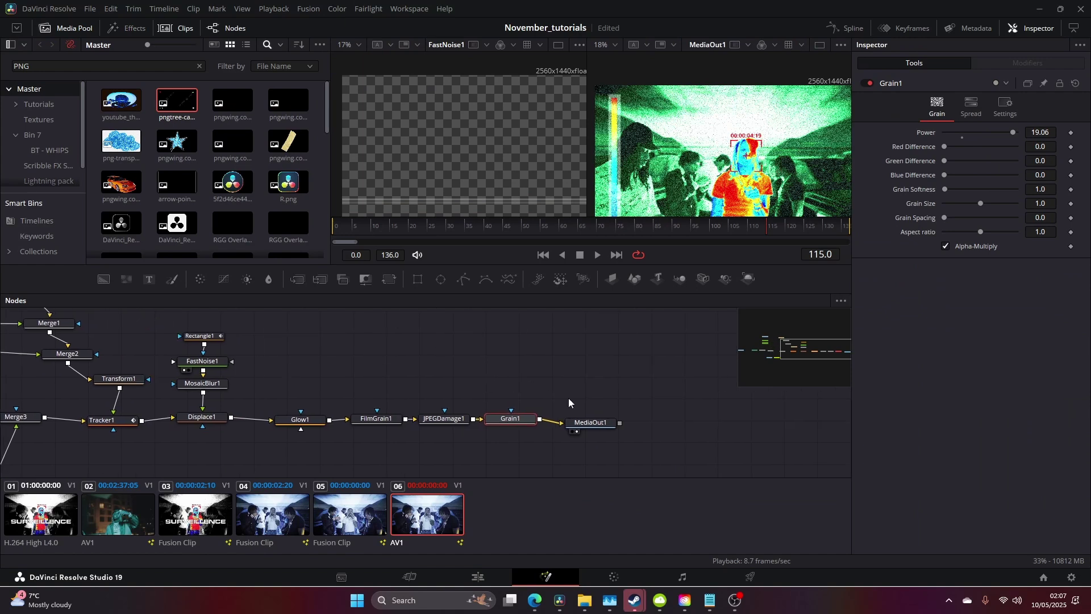
key("shift+space")
type("tv")
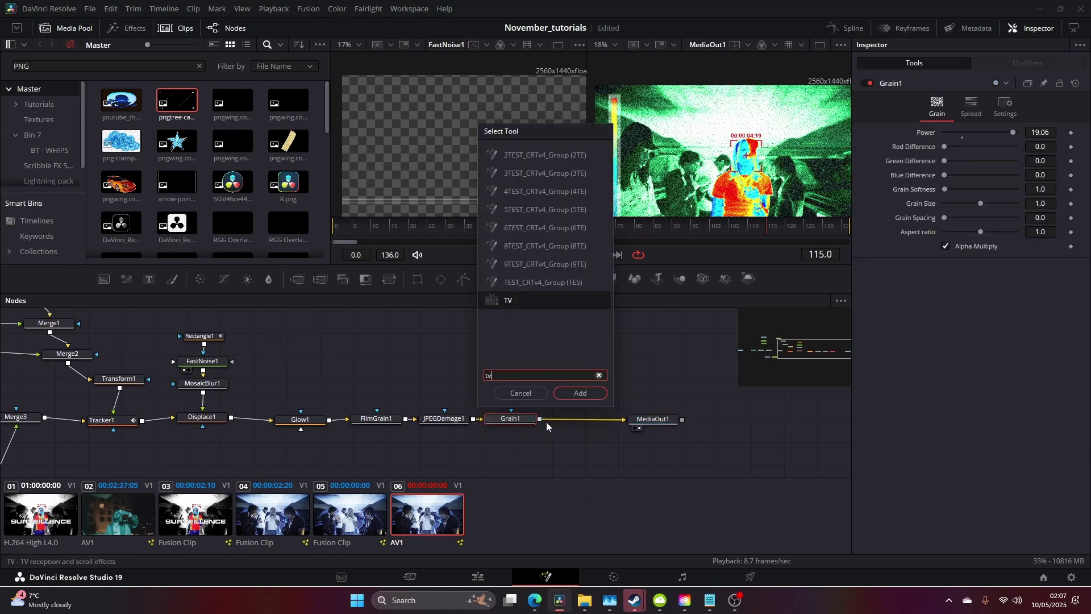
left_click(589, 397)
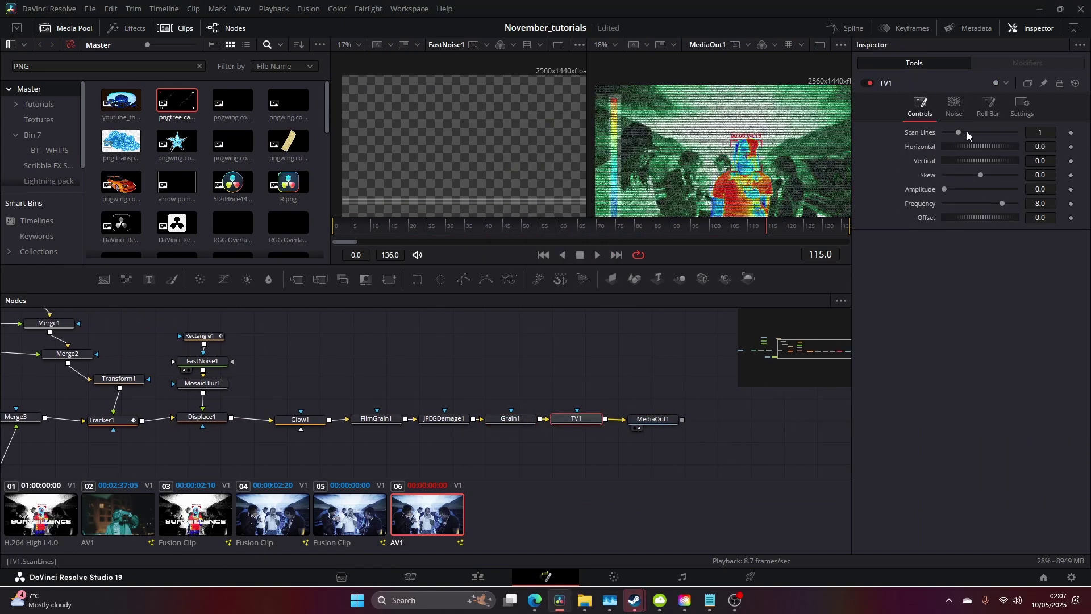
left_click(495, 577)
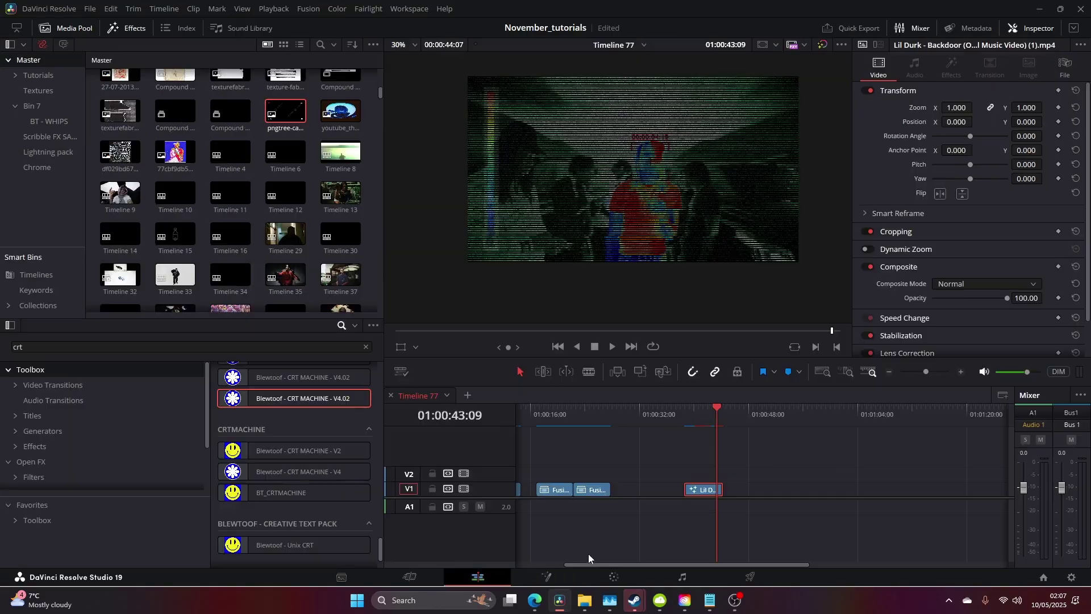
key("ctrl+f")
key("ctrl+f")
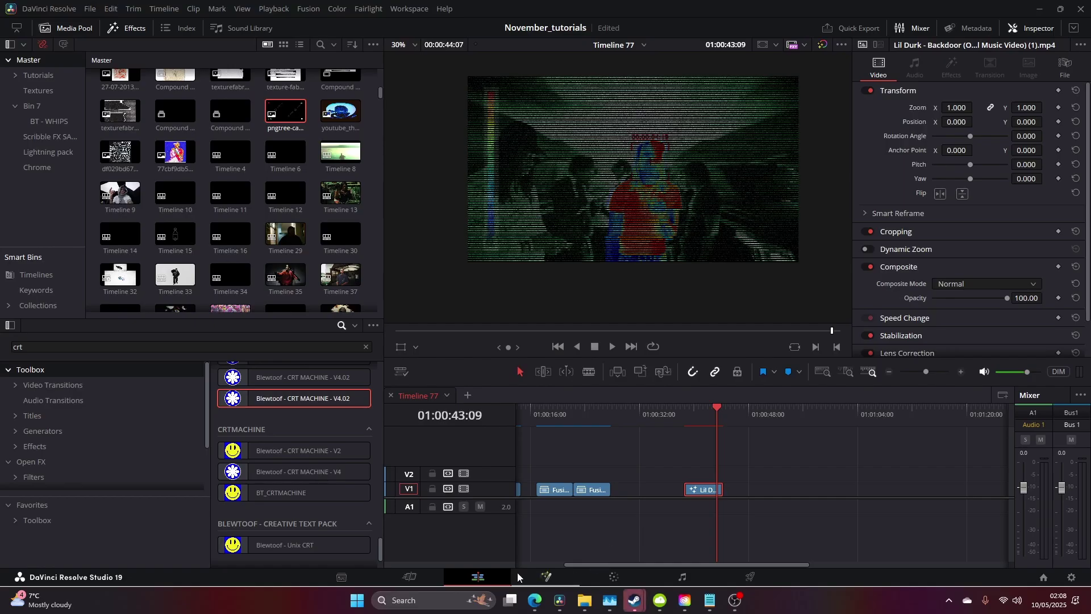
left_click(520, 574)
key("ctrl+z")
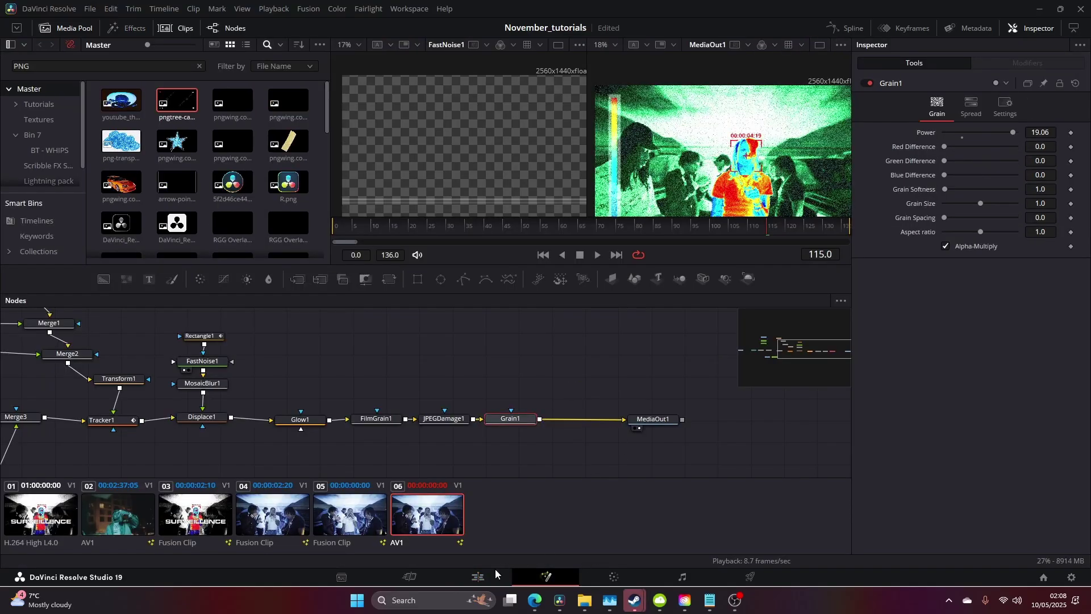
Apply the Blewtoof - CRT MACHINE - V4.02 effect to the selected V1 clip on the Edit page timeline
left_click(490, 576)
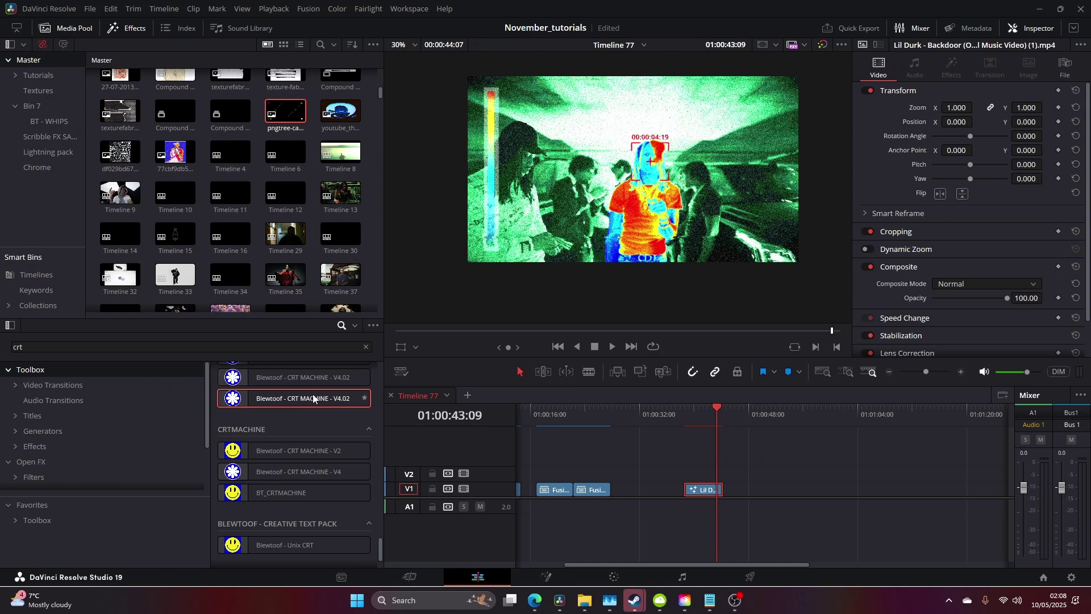
left_click_drag(313, 398, 705, 489)
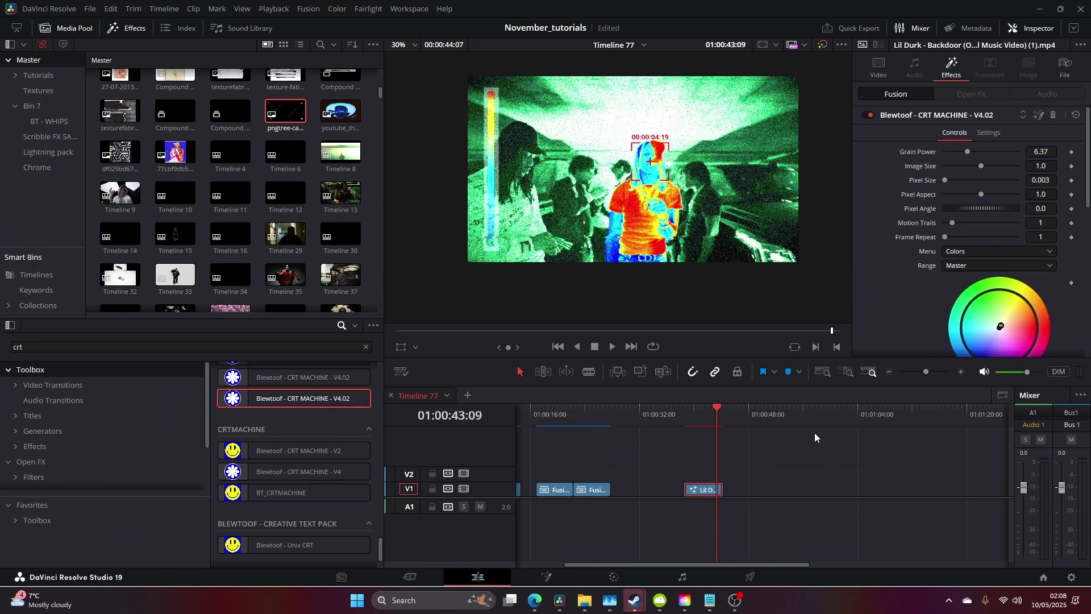
Set the CRT MACHINE effect's Lens Distortion to 0 and its Image Size to about 0.77
scroll(960, 227, "down", 10)
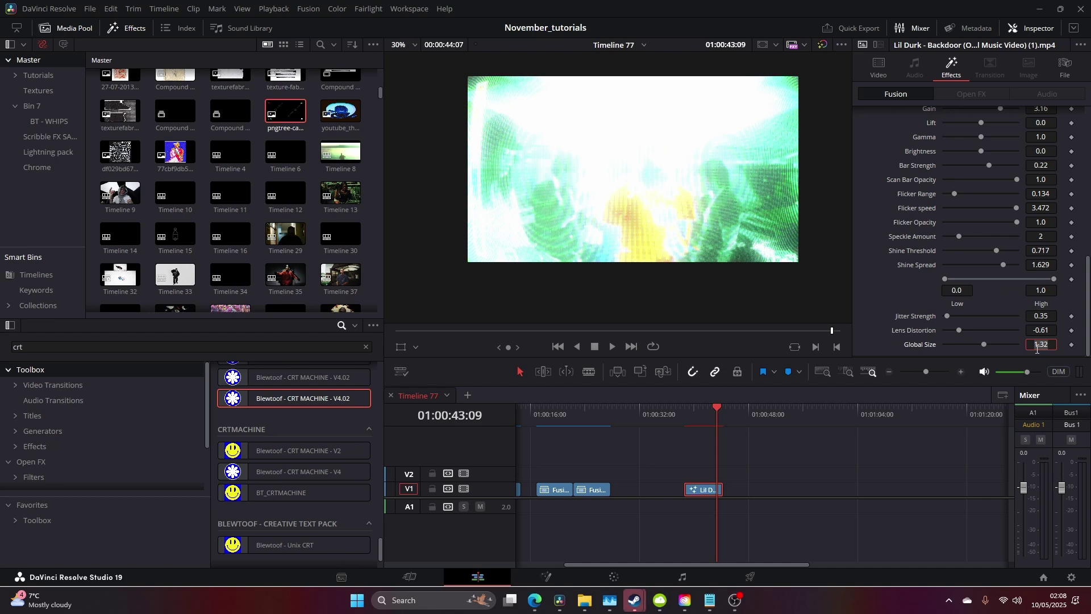
left_click(1043, 330)
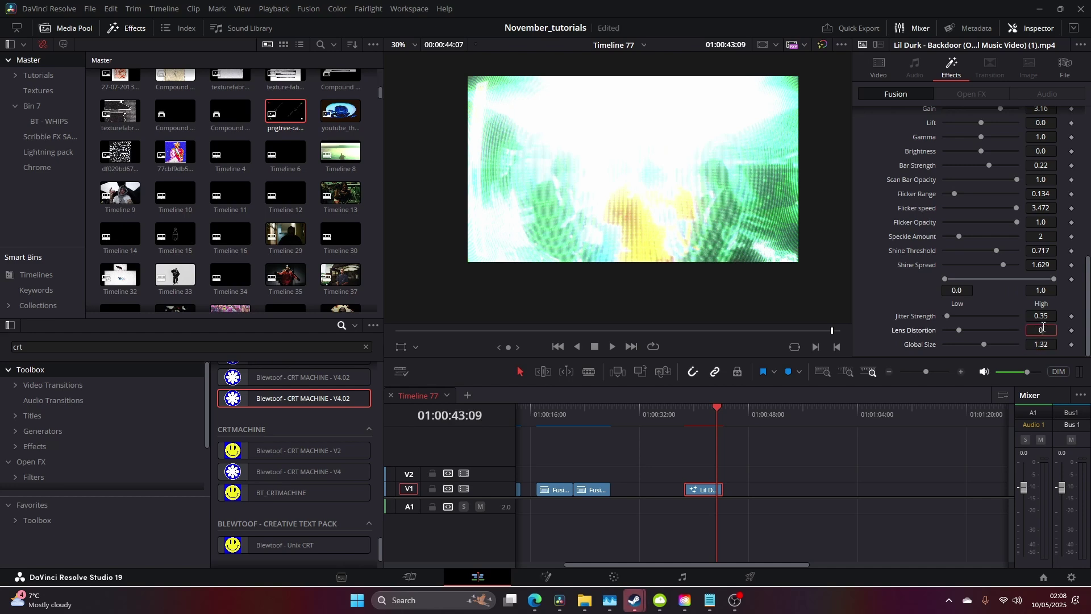
type("0")
key("Tab")
scroll(1005, 280, "up", 10)
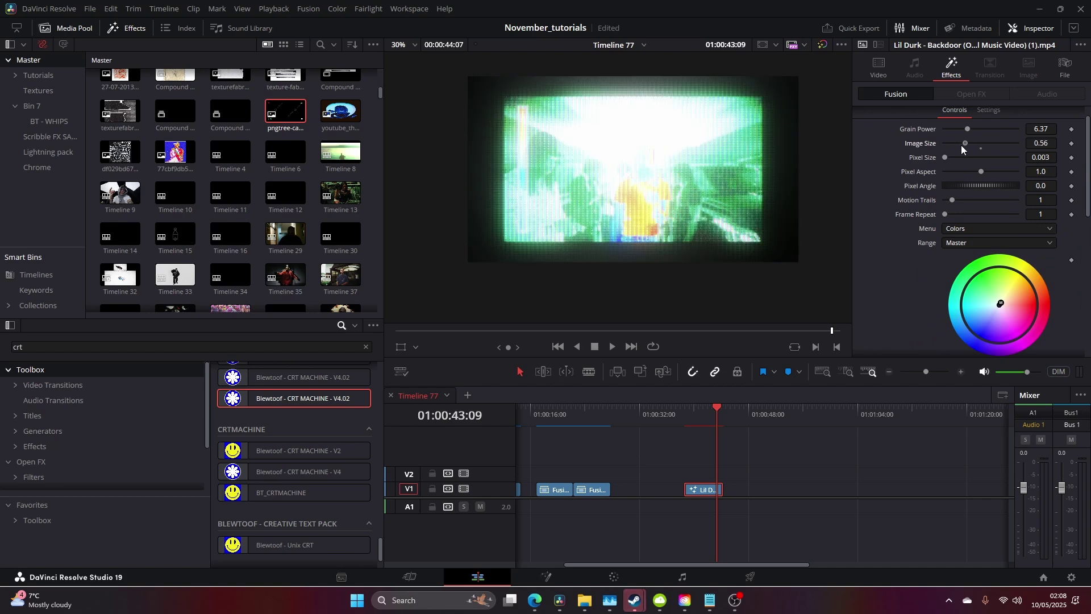
left_click_drag(964, 146, 967, 145)
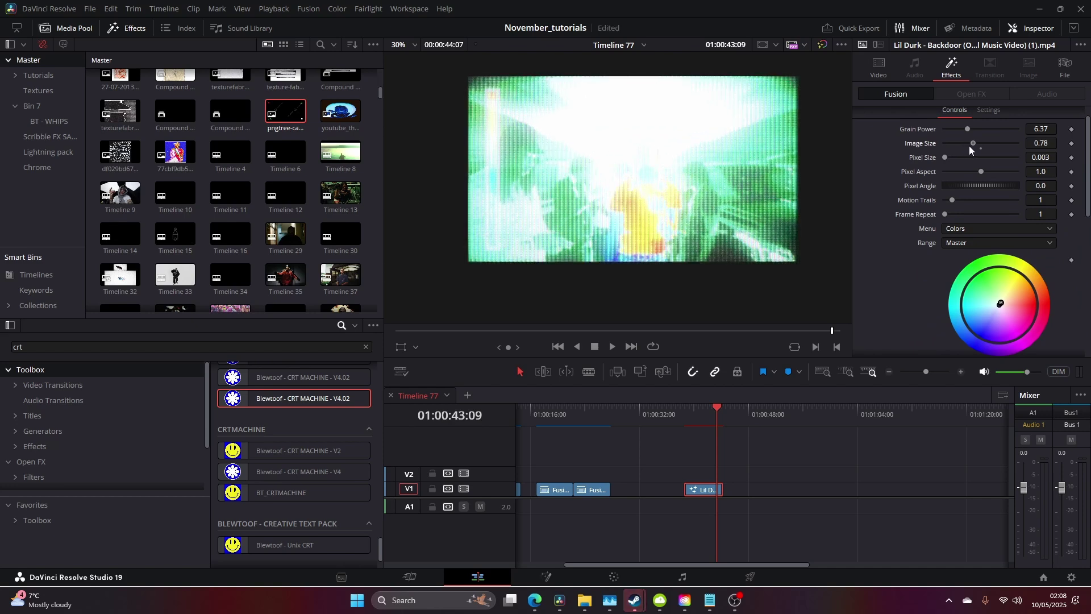
Lower the CRT MACHINE effect's Gain to 1.57 and its Pixel Size to 0.002595
scroll(976, 229, "down", 5)
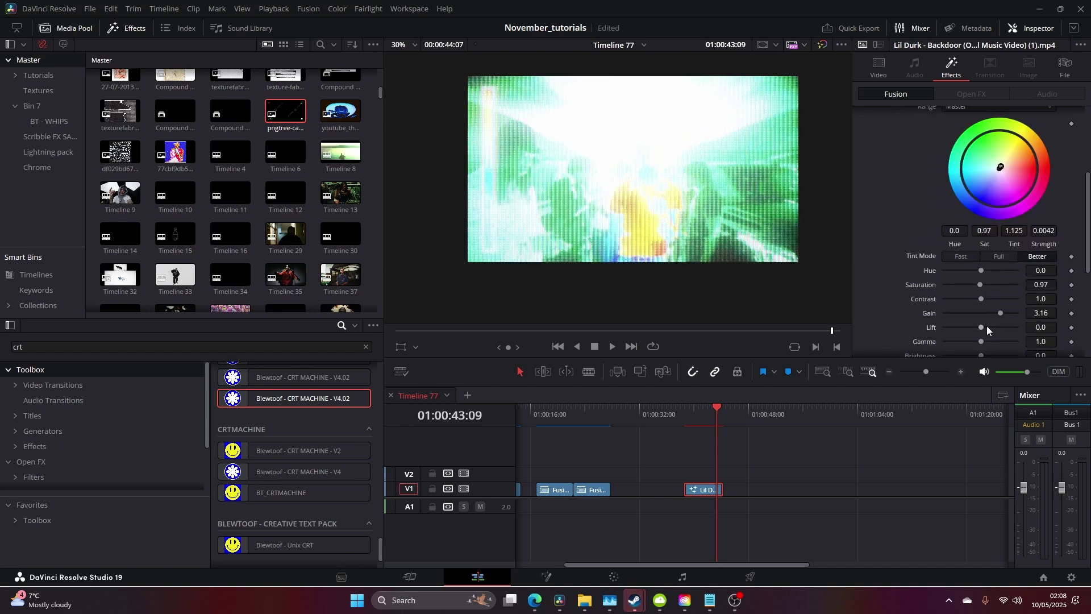
scroll(994, 306, "down", 2)
left_click_drag(1001, 278, 989, 288)
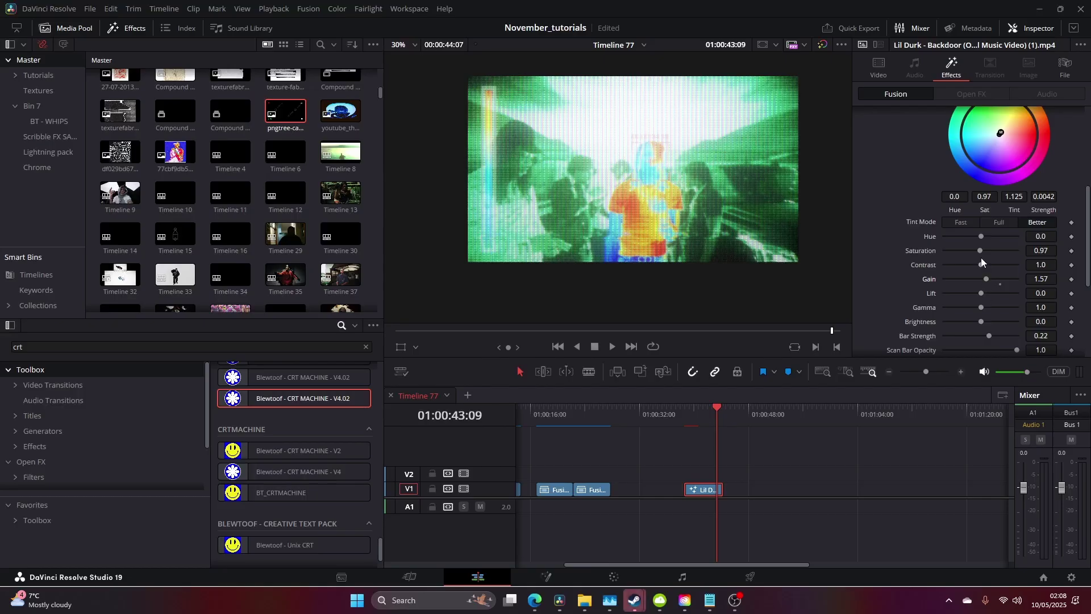
scroll(966, 233, "up", 5)
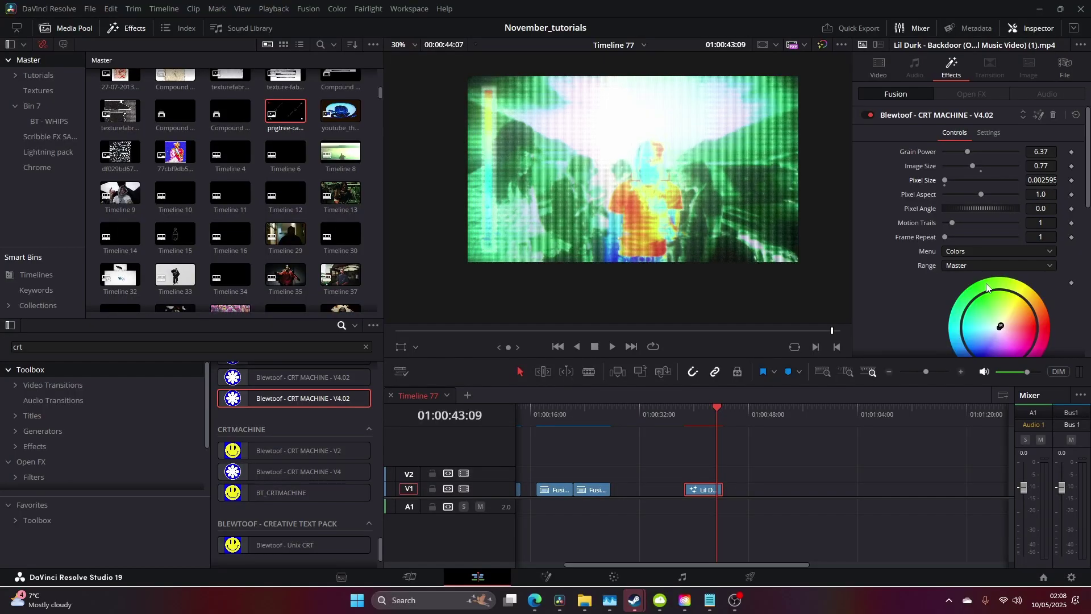
scroll(907, 290, "down", 10)
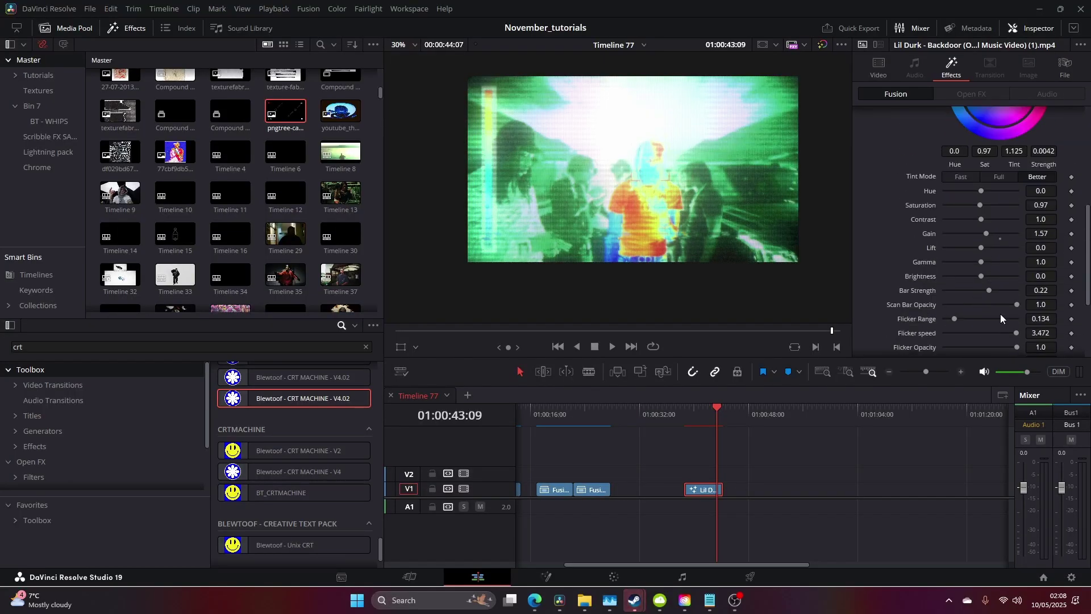
scroll(994, 314, "down", 3)
left_click_drag(994, 308, 955, 322)
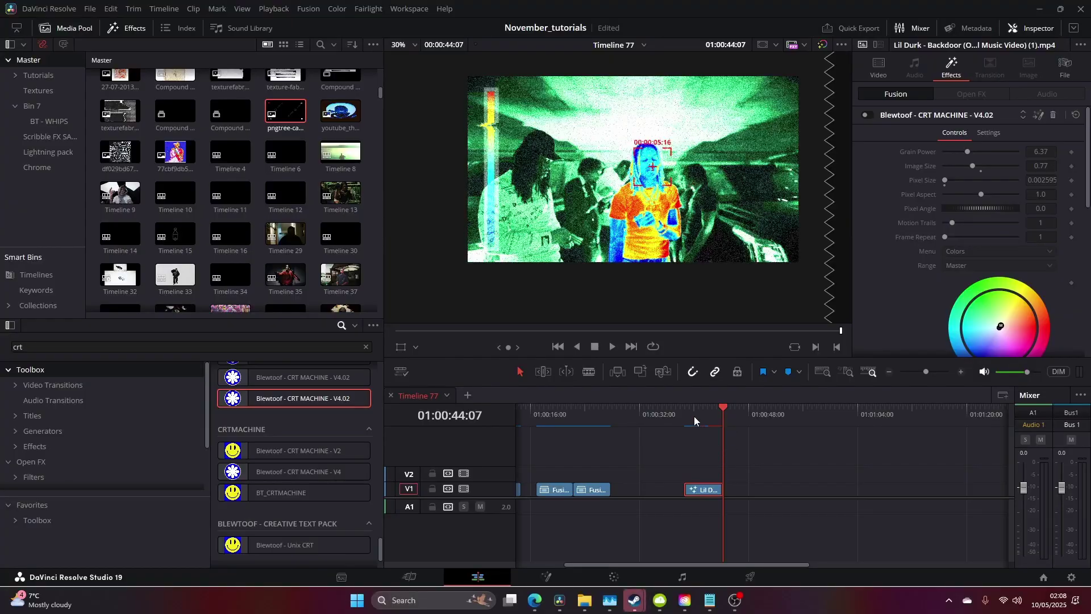
Move the playhead to 01:00:40:00 and open the V1 clip on the Fusion page with a wider MediaOut1 viewer
left_click(694, 416)
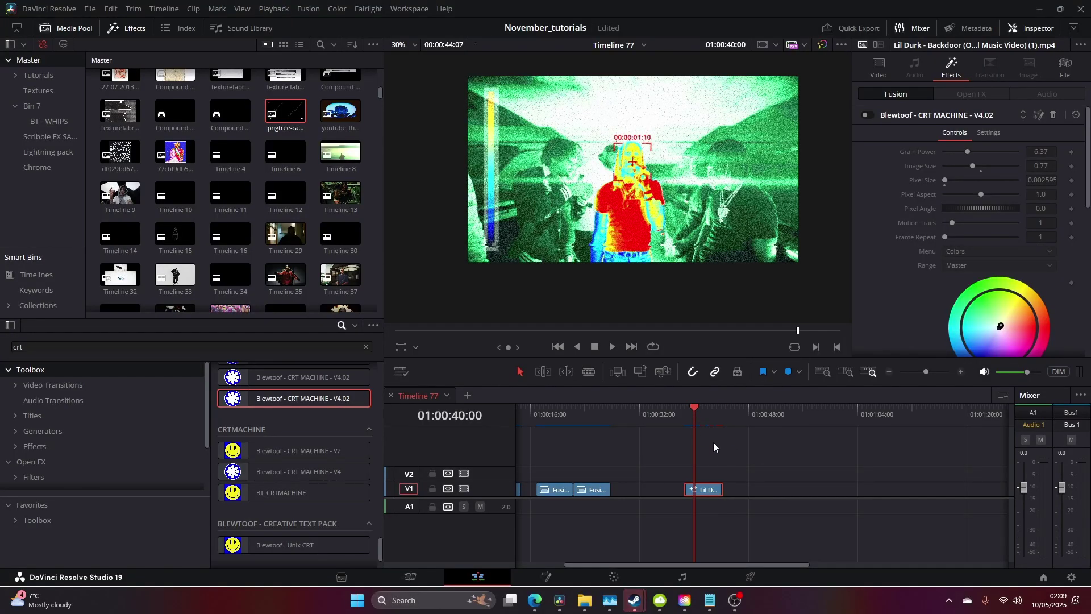
left_click(546, 577)
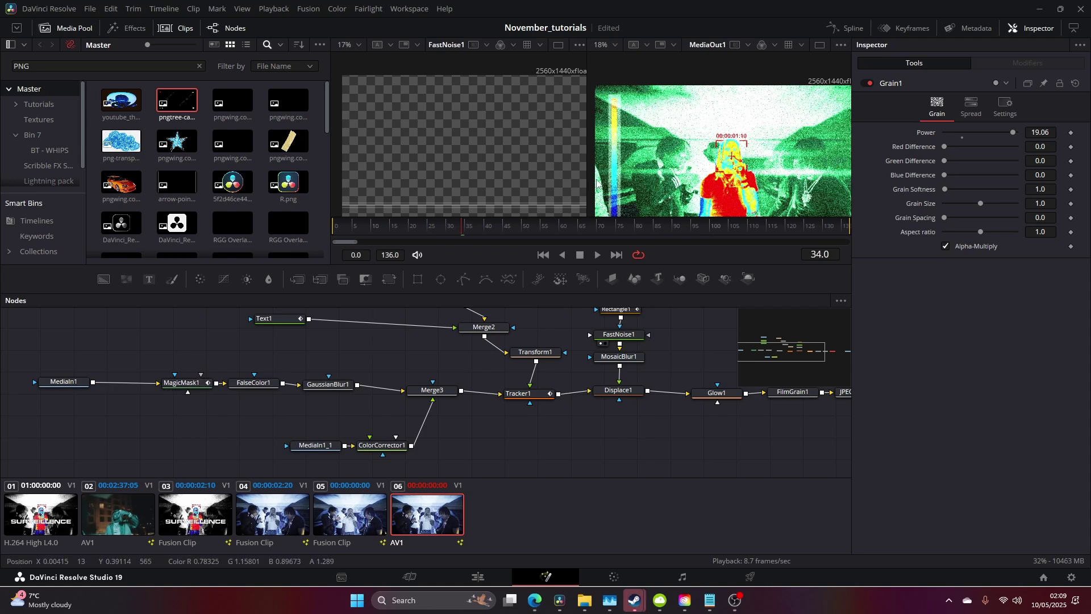
left_click_drag(585, 180, 519, 190)
scroll(680, 174, "up", 4)
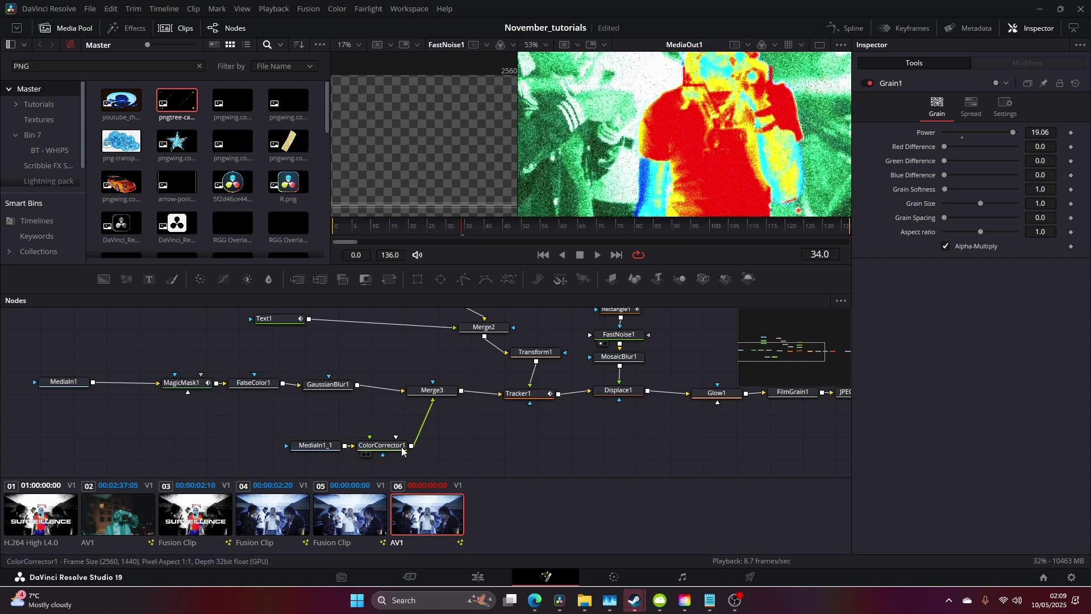
Set ColorCorrector1's Saturation to 0.0 to turn the background footage black and white
left_click(382, 449)
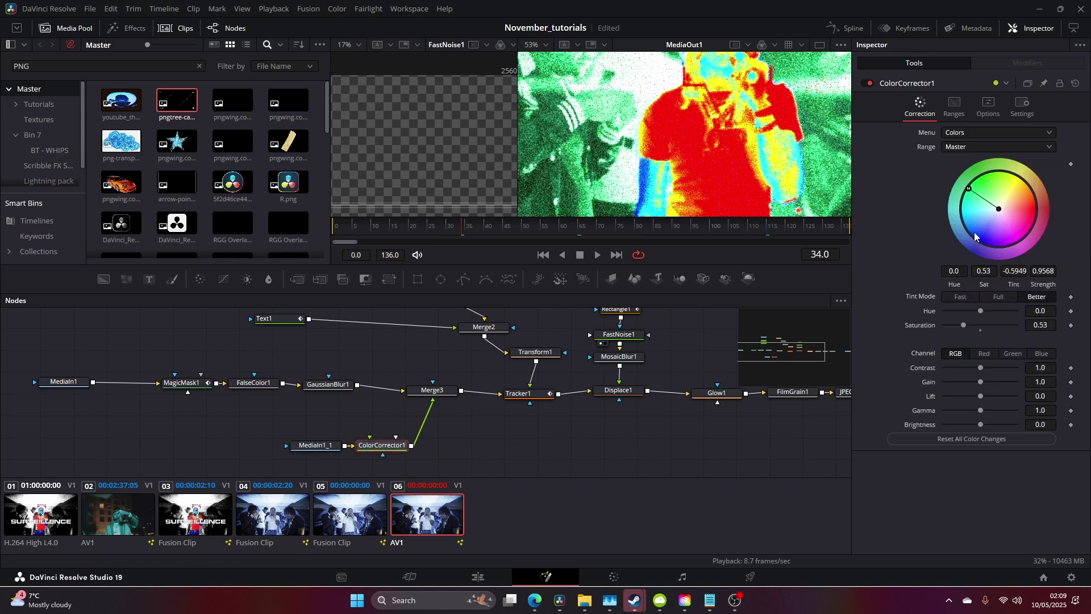
left_click_drag(949, 330, 941, 329)
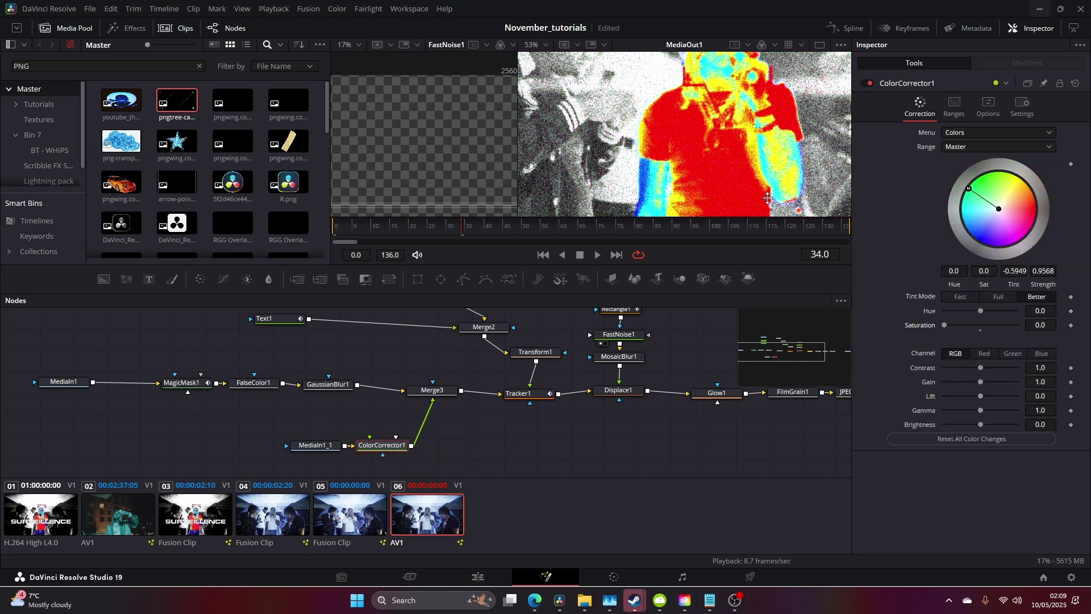
scroll(686, 172, "down", 4)
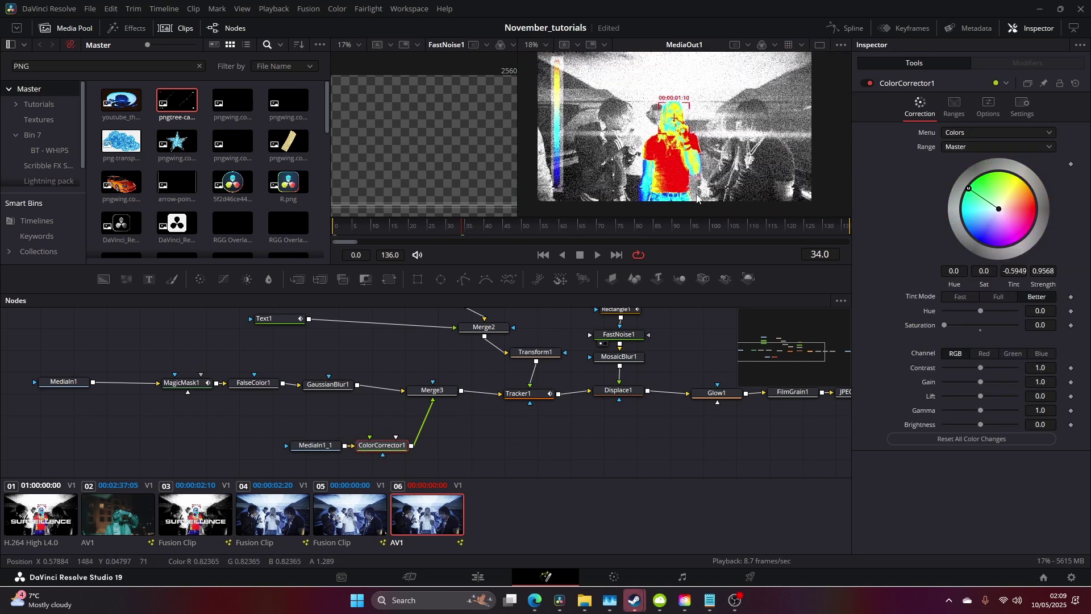
scroll(625, 372, "down", 5)
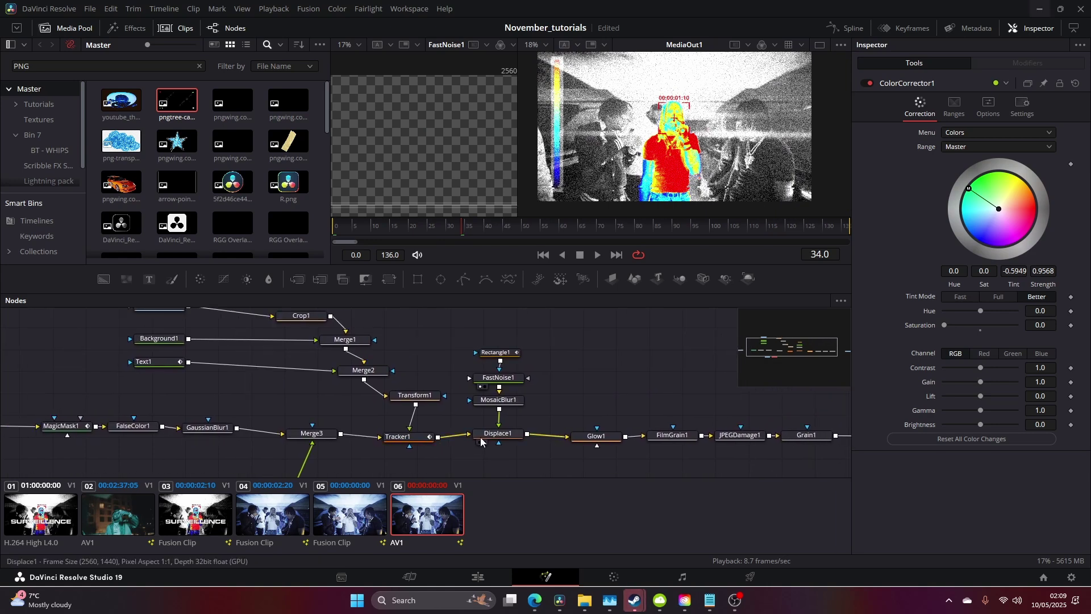
left_click_drag(625, 372, 488, 364)
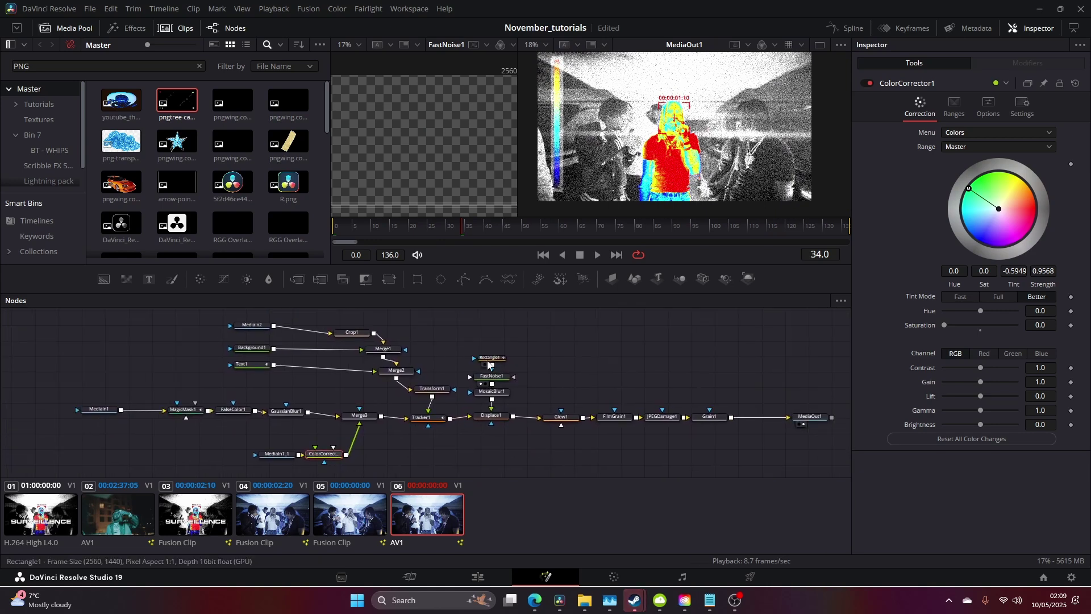